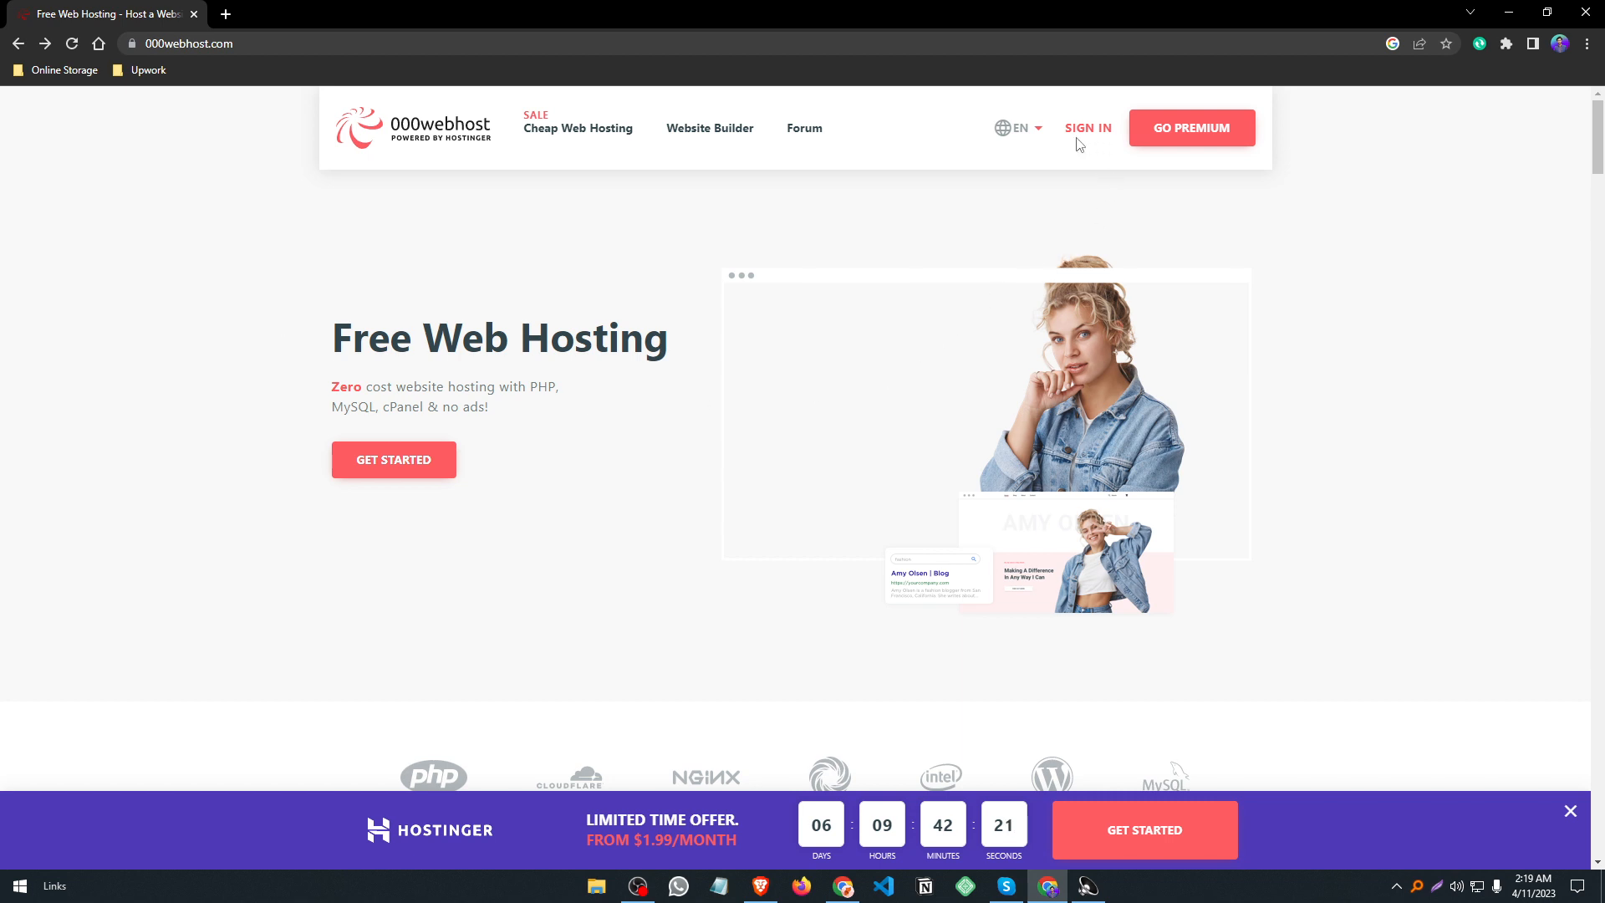
scroll(899, 389, "down", 4)
scroll(899, 389, "up", 4)
scroll(903, 389, "down", 4)
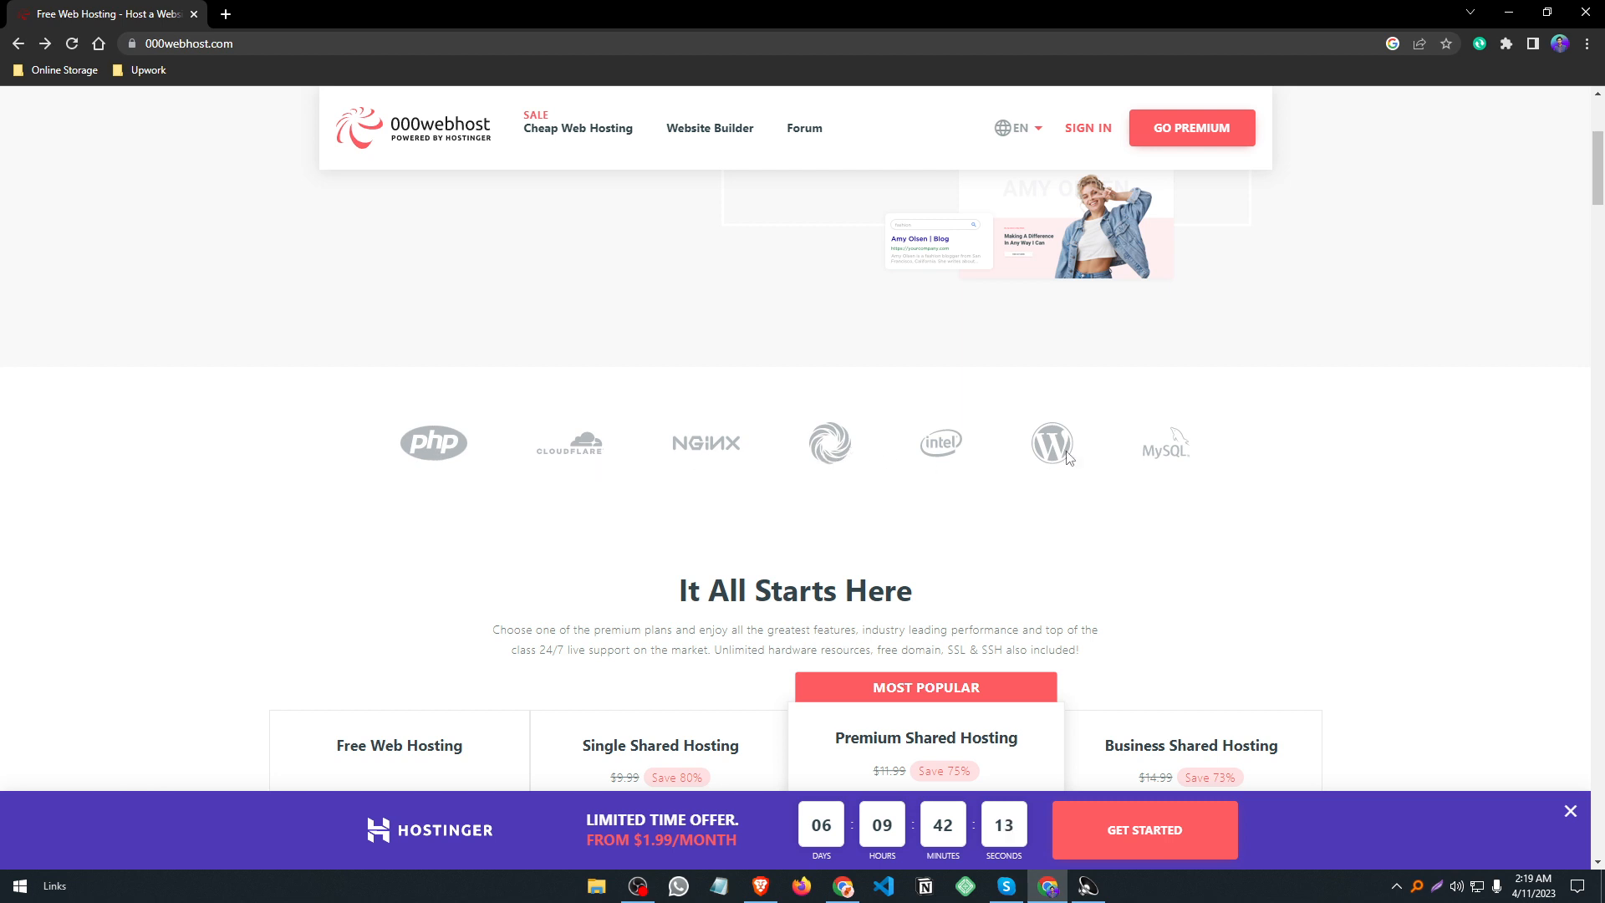
scroll(1158, 455, "down", 4)
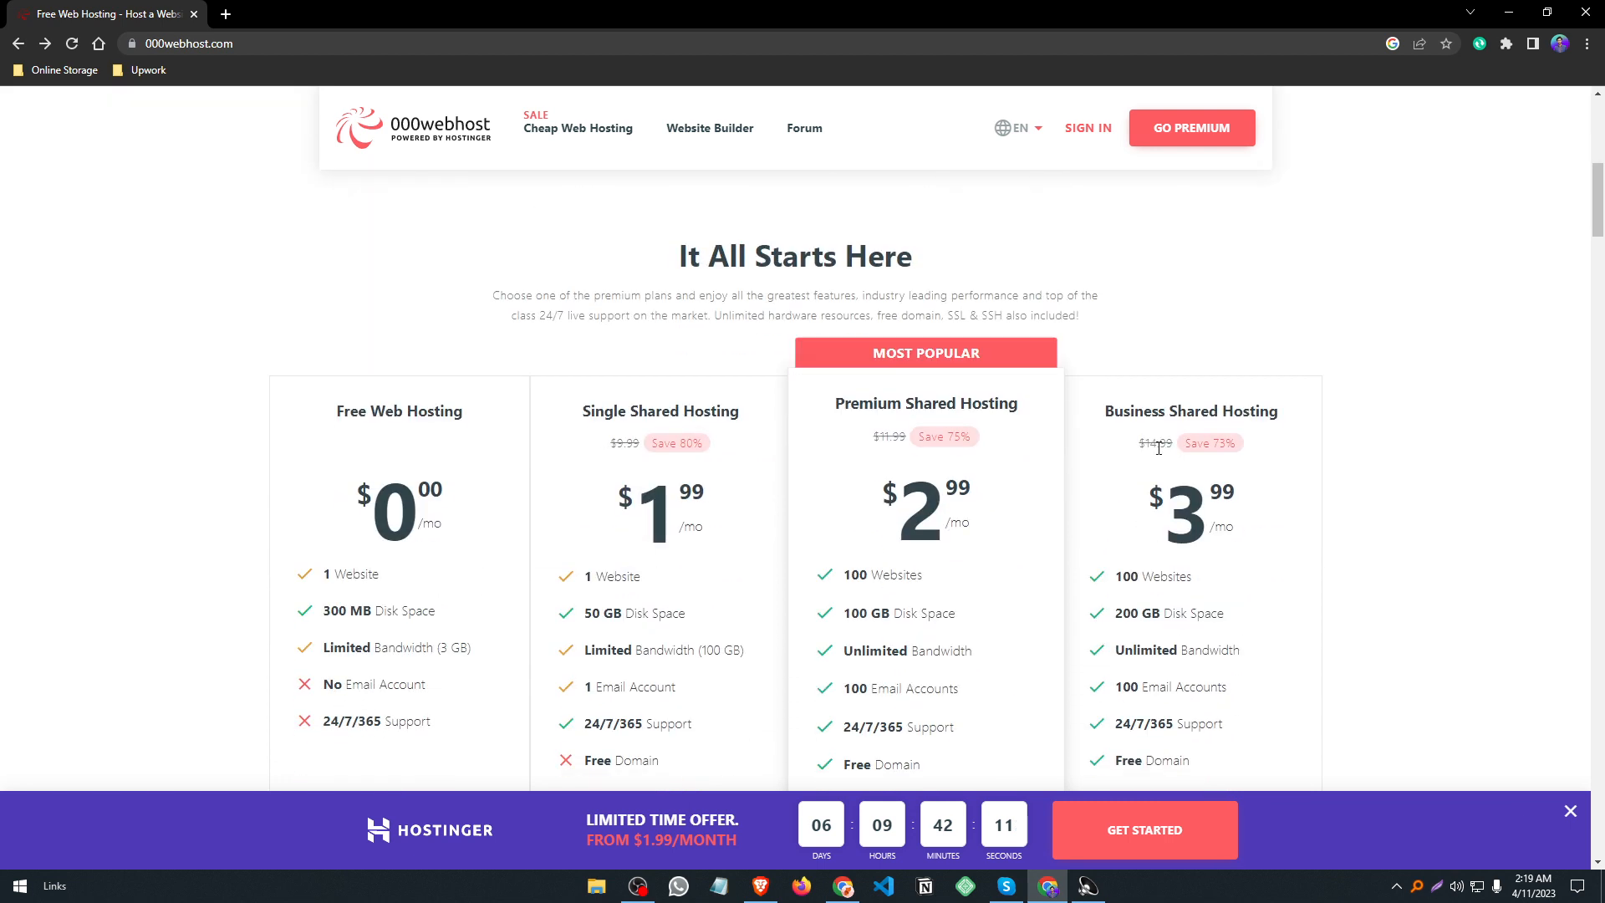
scroll(458, 497, "down", 1)
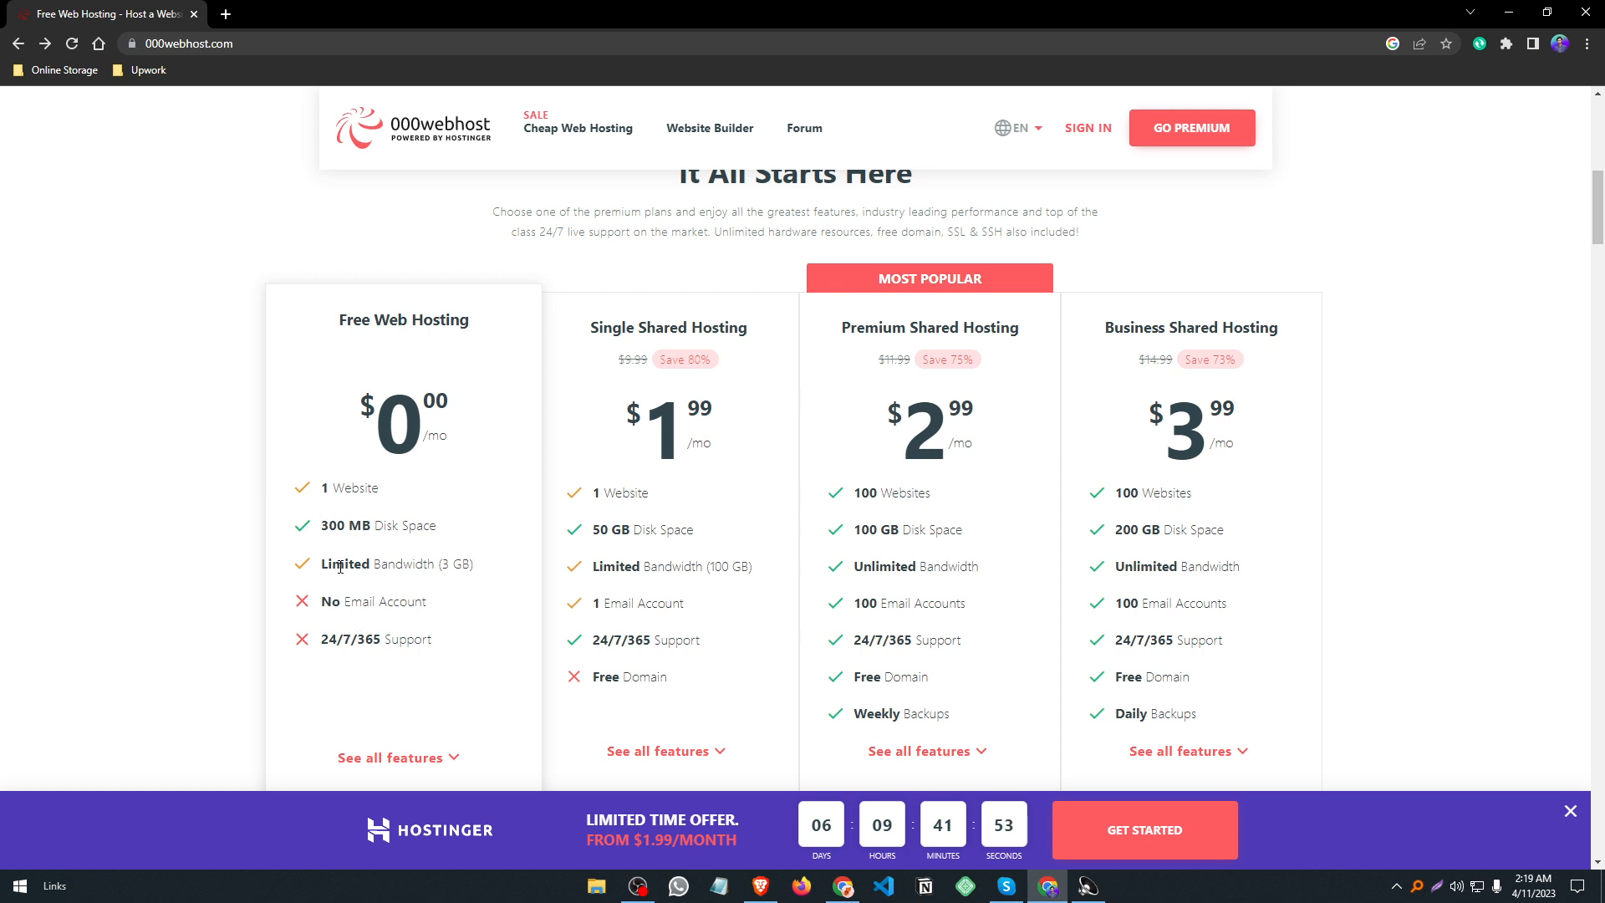
scroll(435, 551, "down", 1)
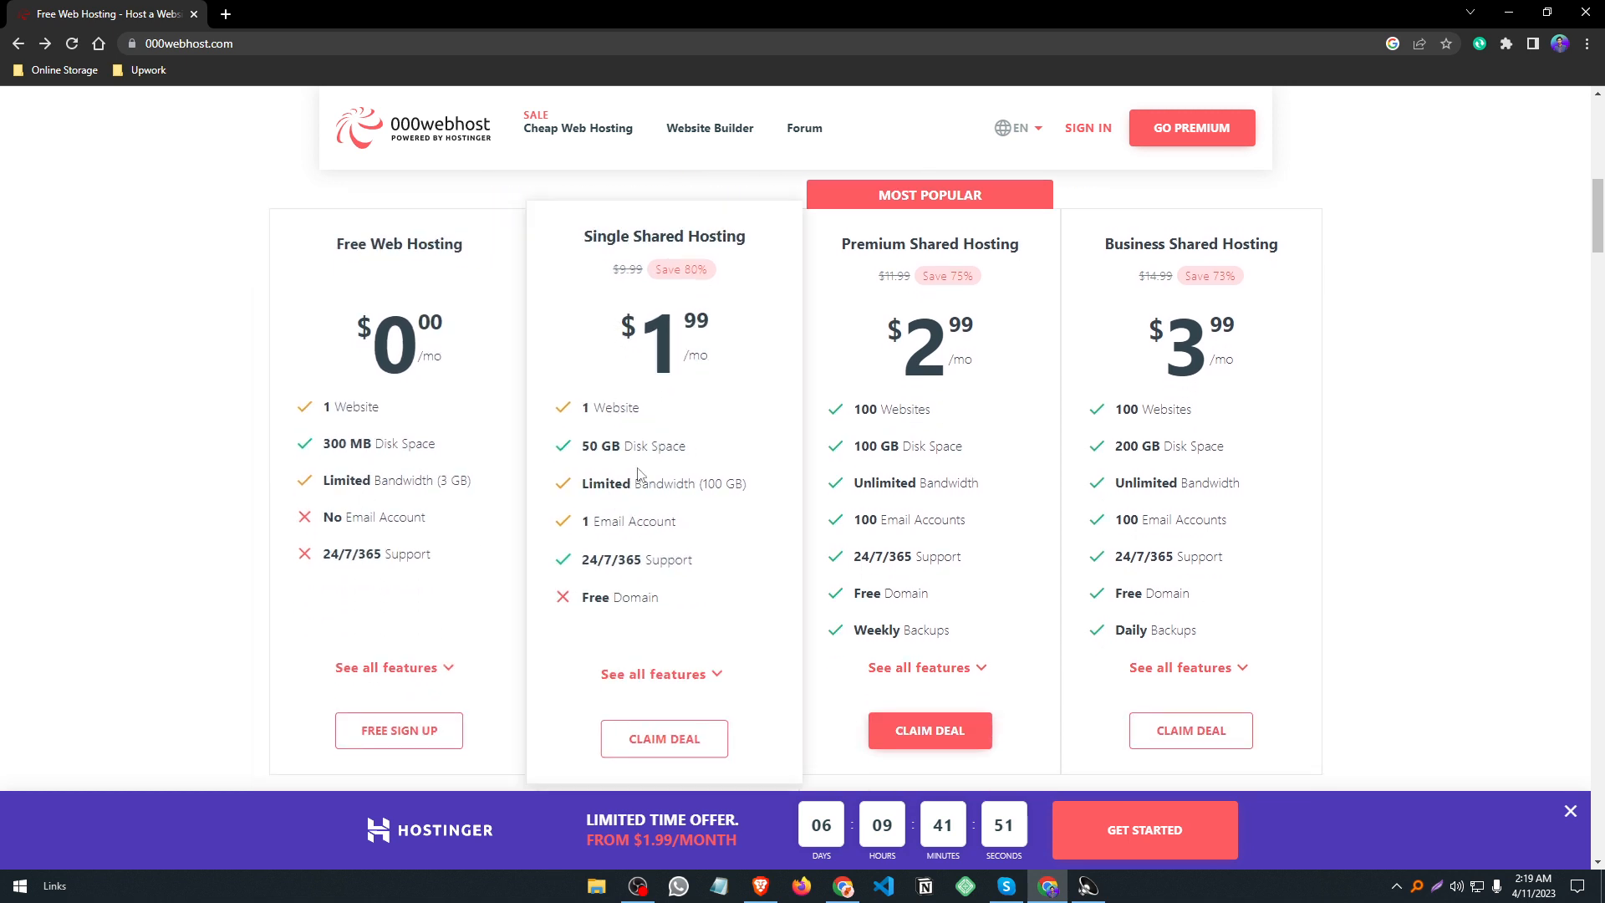
scroll(640, 473, "up", 1)
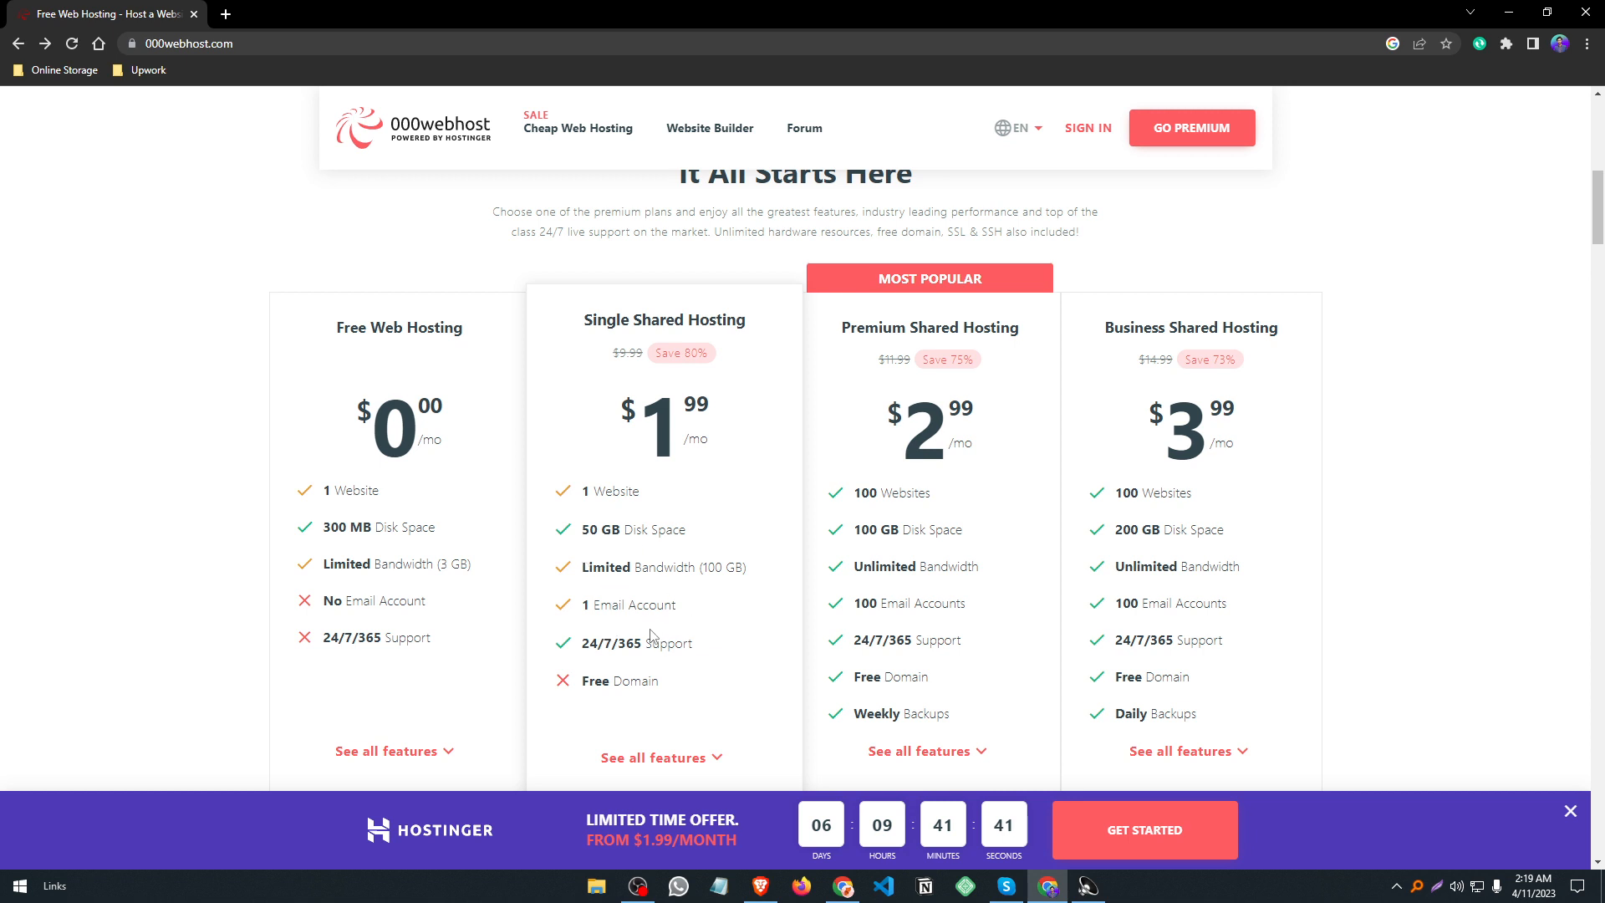
scroll(642, 660, "down", 1)
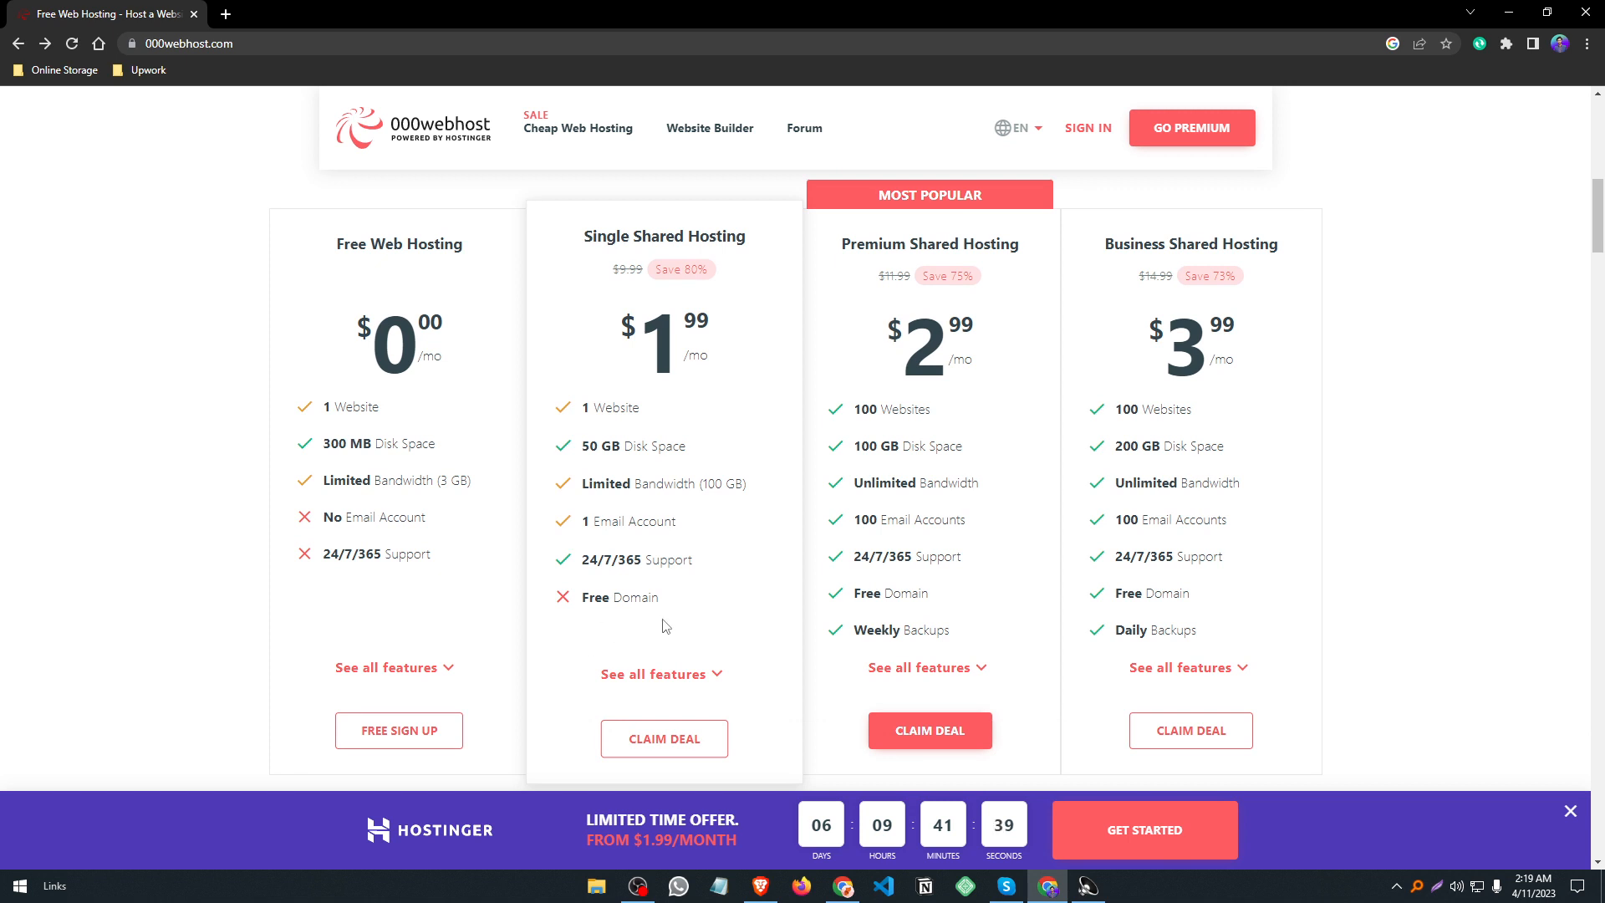
scroll(585, 614, "down", 3)
scroll(468, 643, "up", 4)
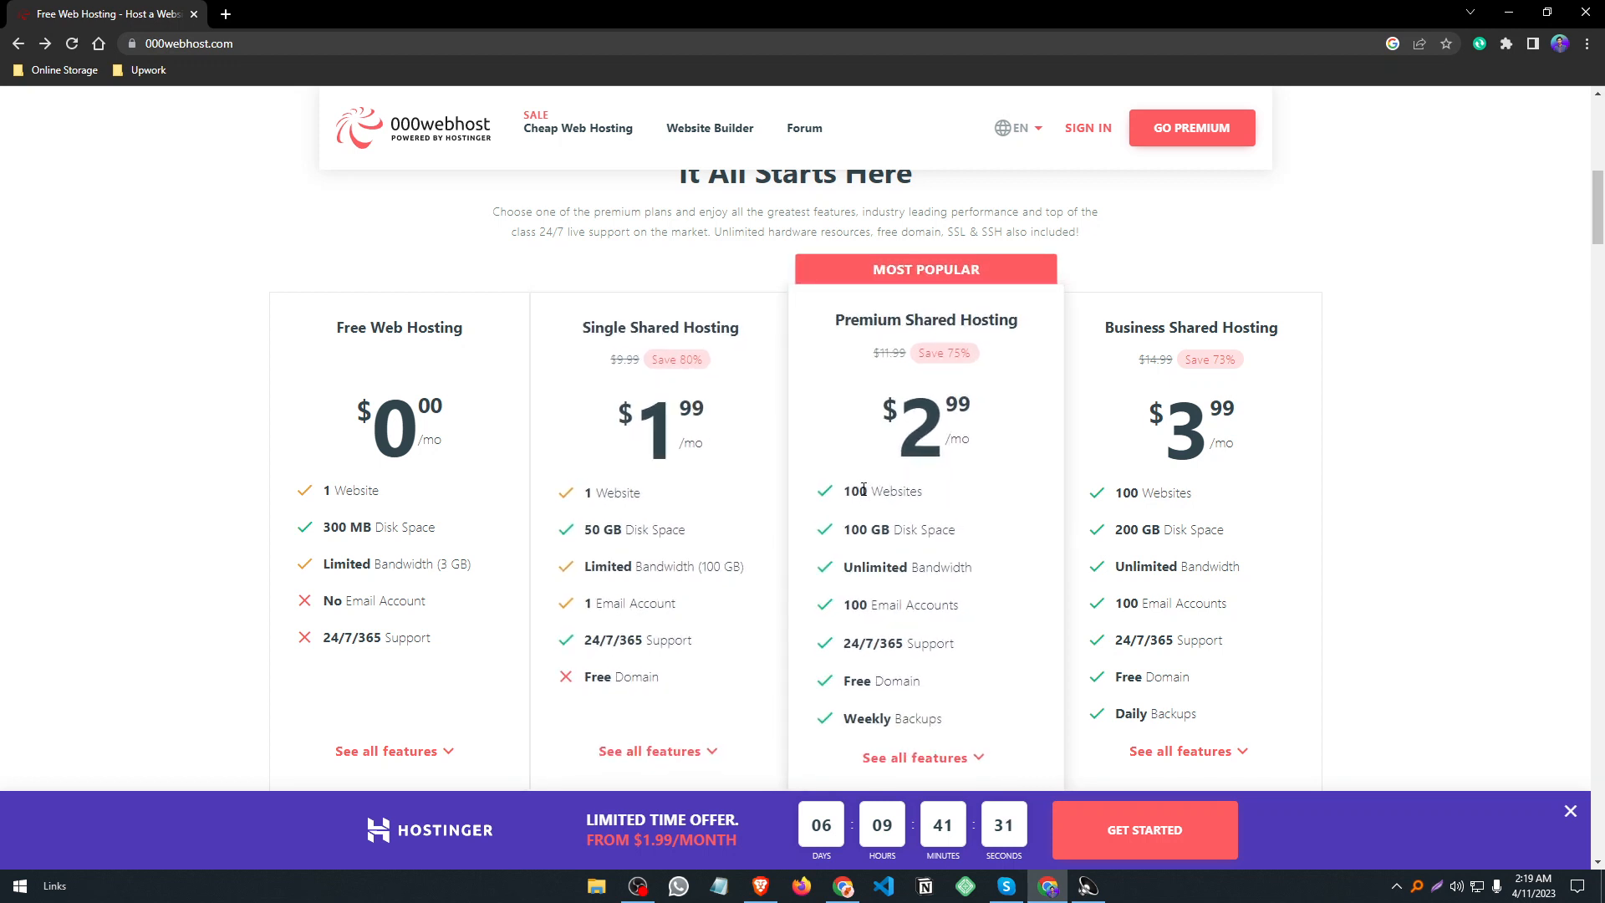
scroll(401, 669, "down", 1)
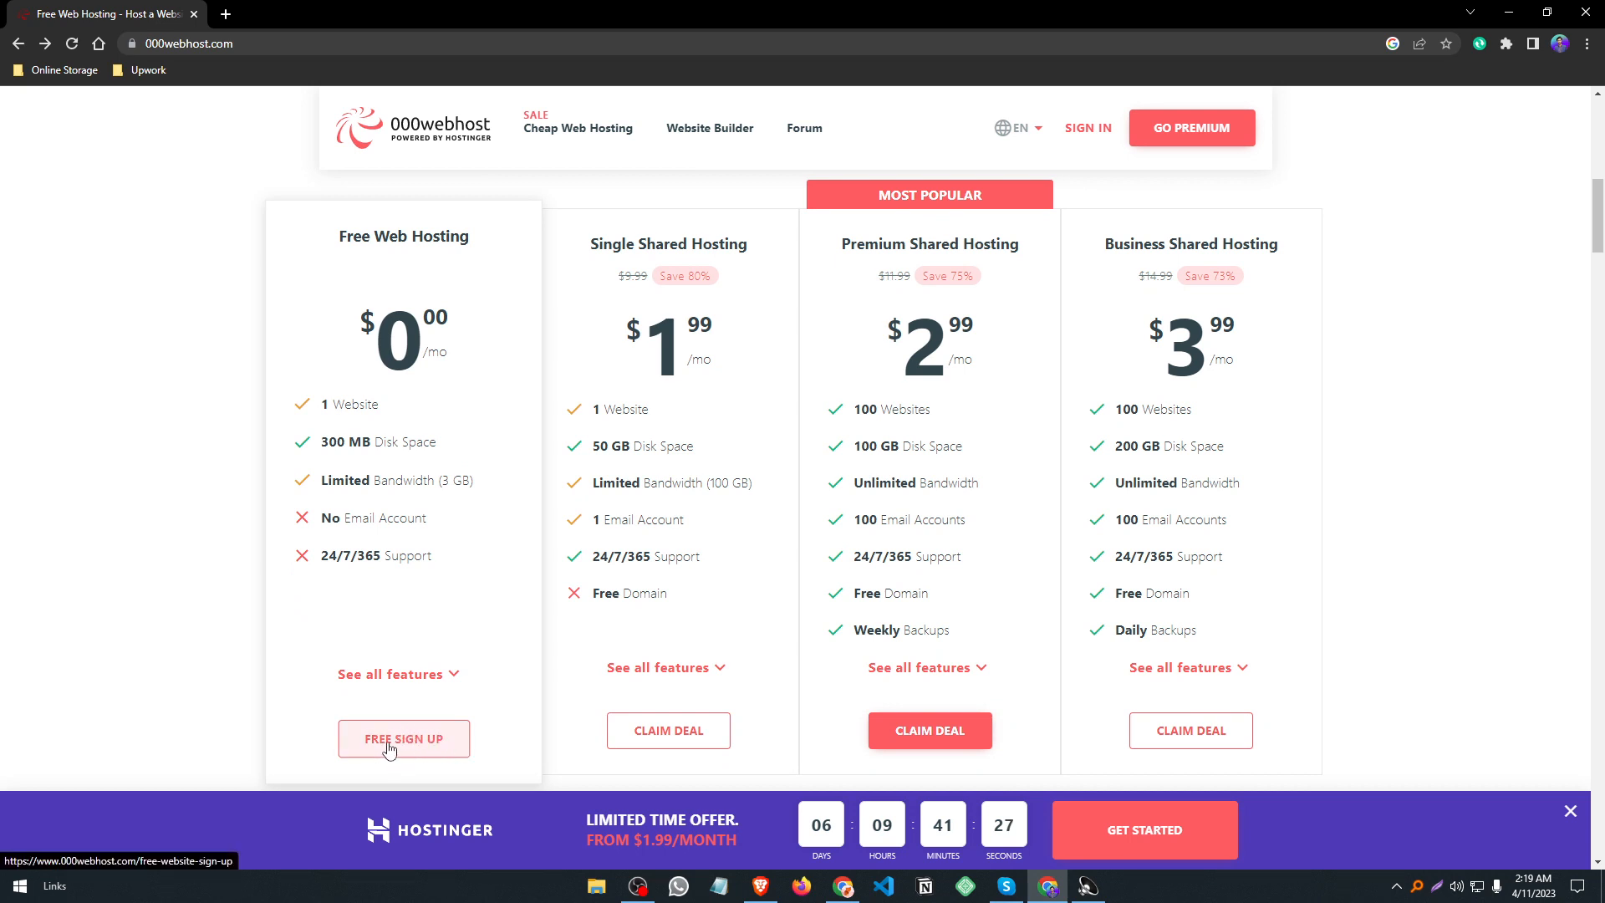
scroll(919, 502, "up", 5)
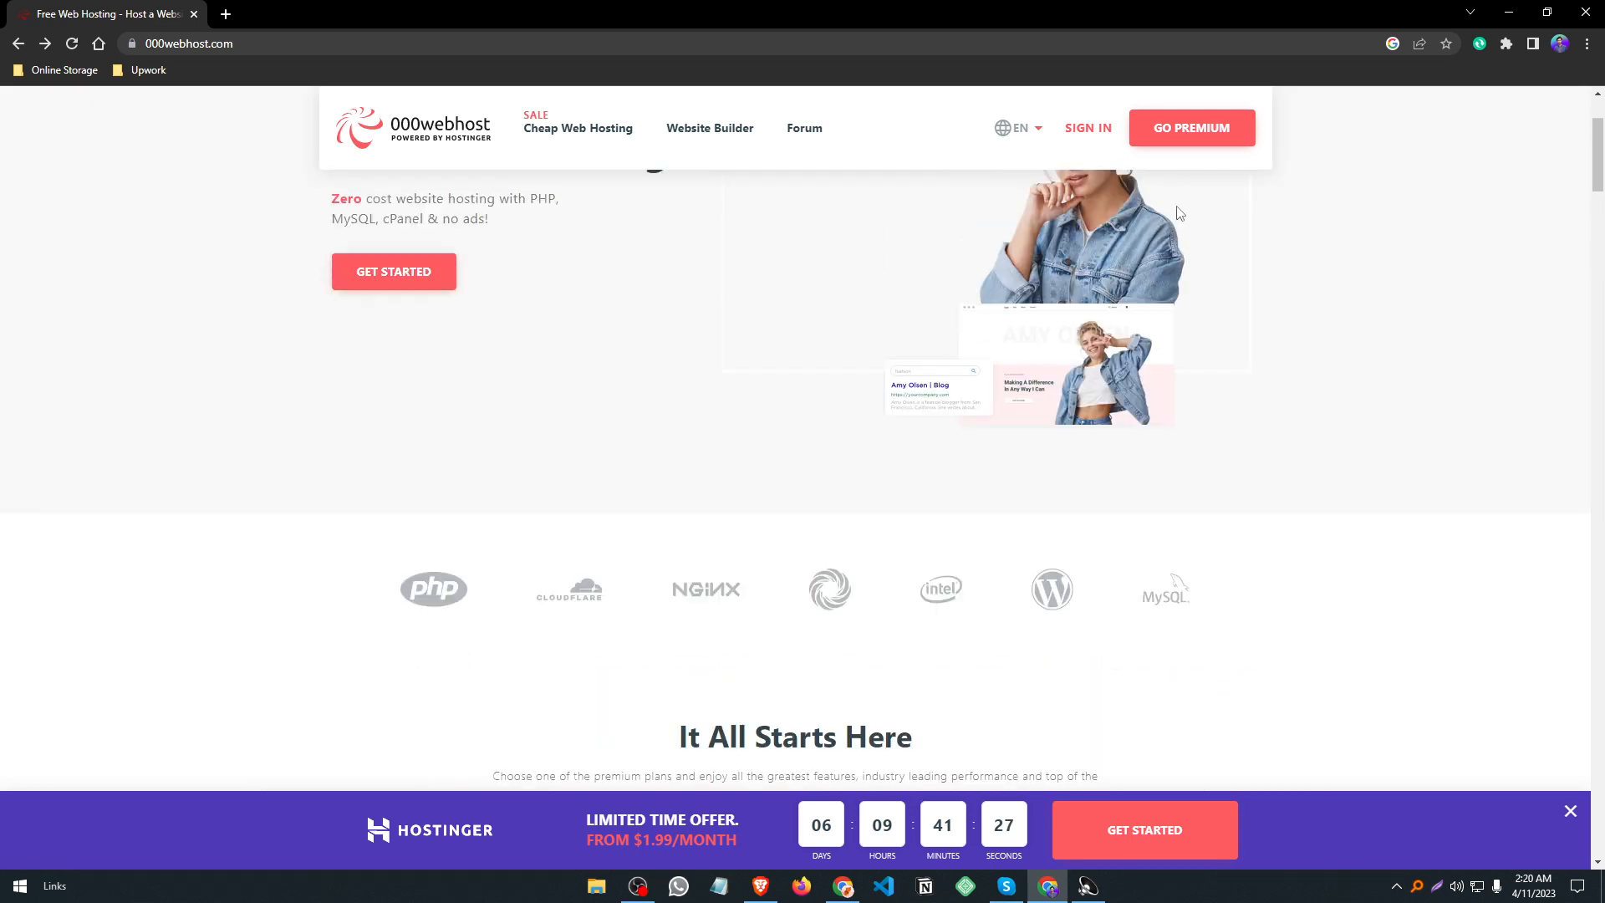
Create a free 000webhost account using Log in with Google and your Google account
left_click(1086, 130)
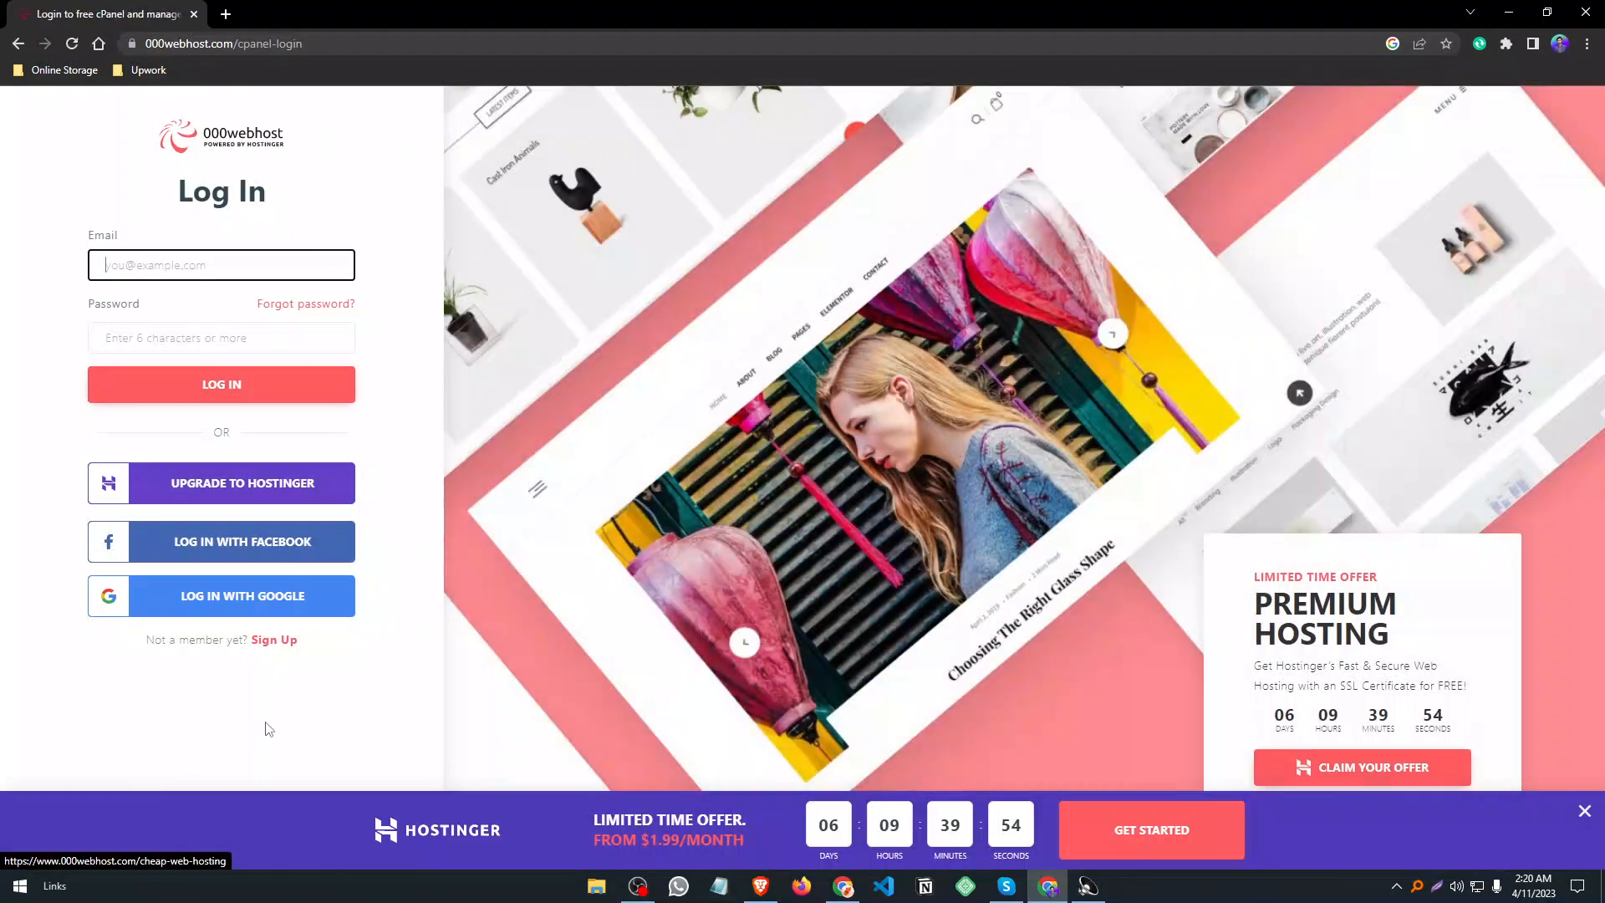
left_click(280, 642)
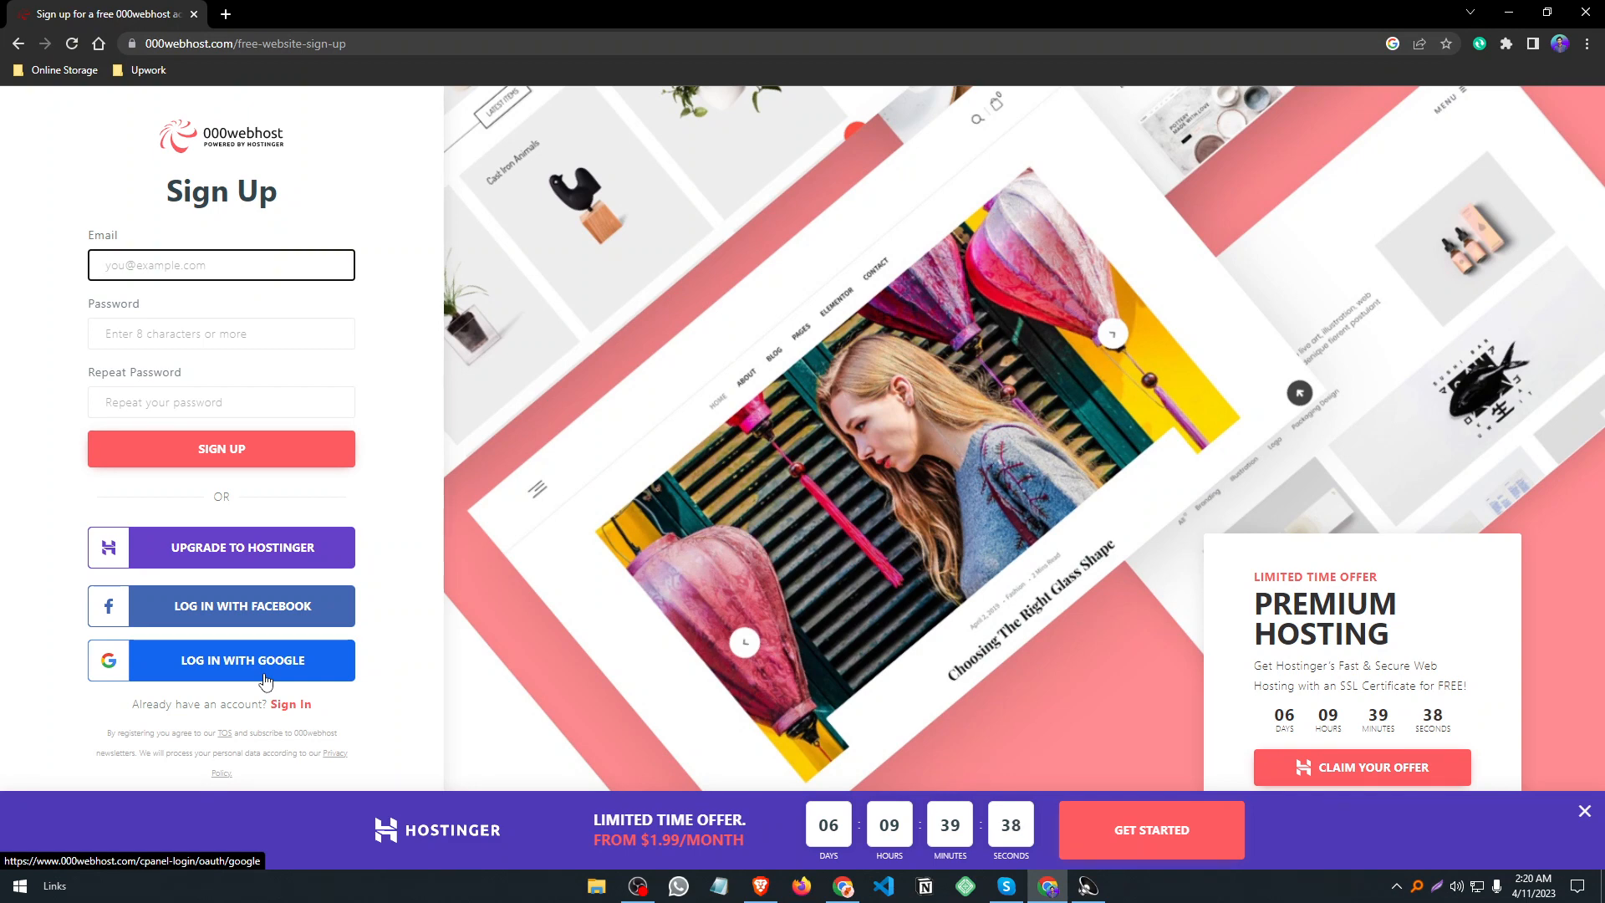
left_click(207, 667)
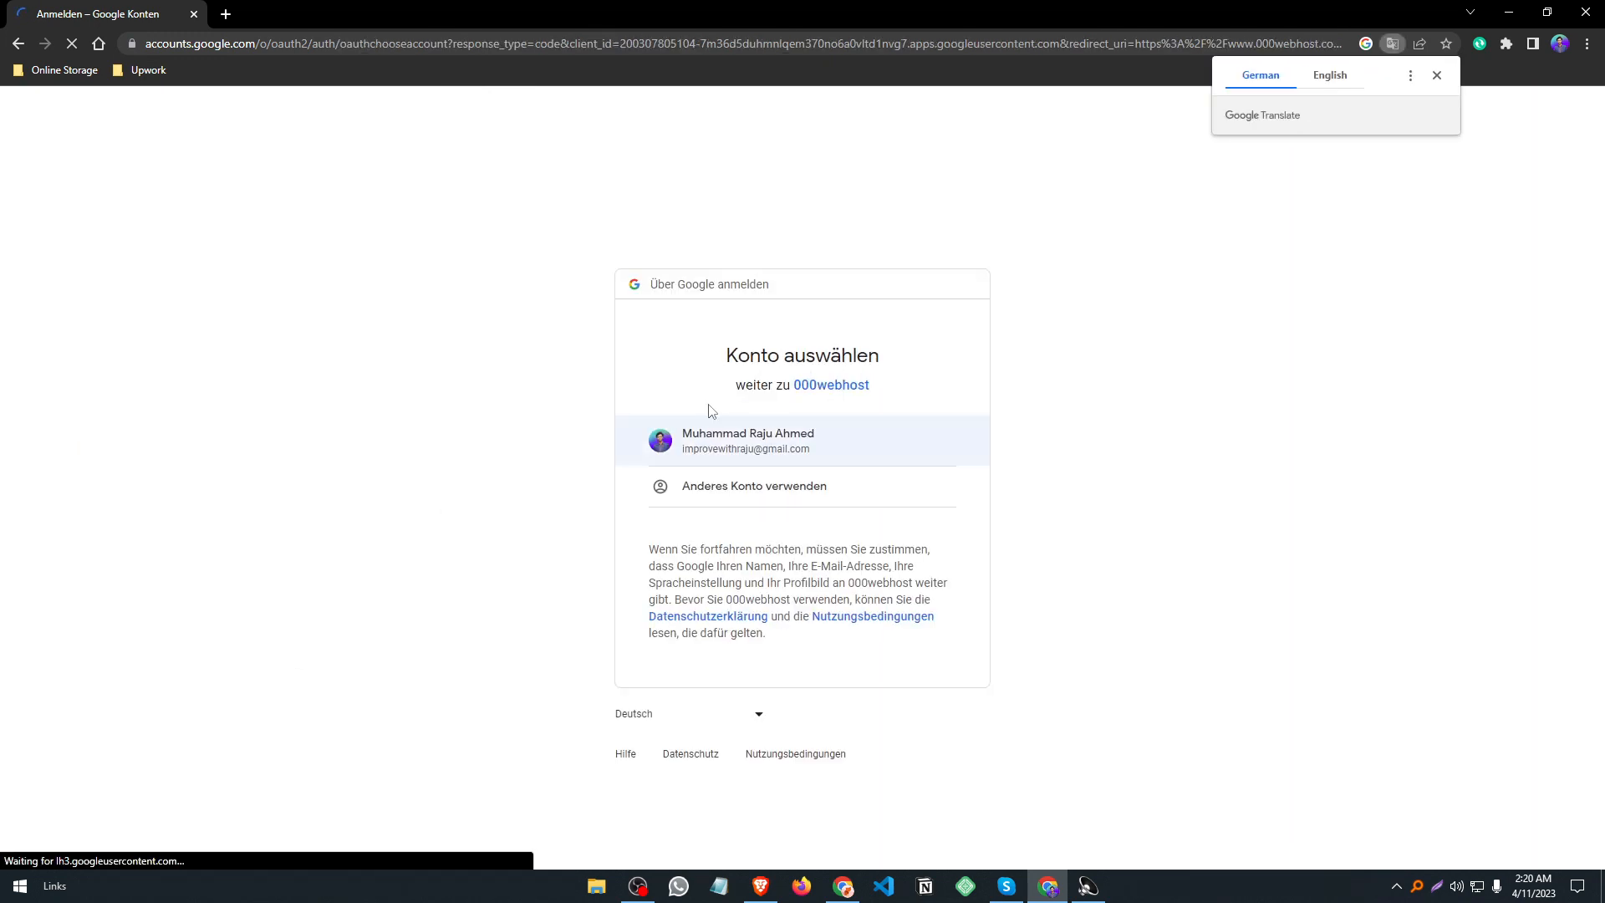
left_click(746, 445)
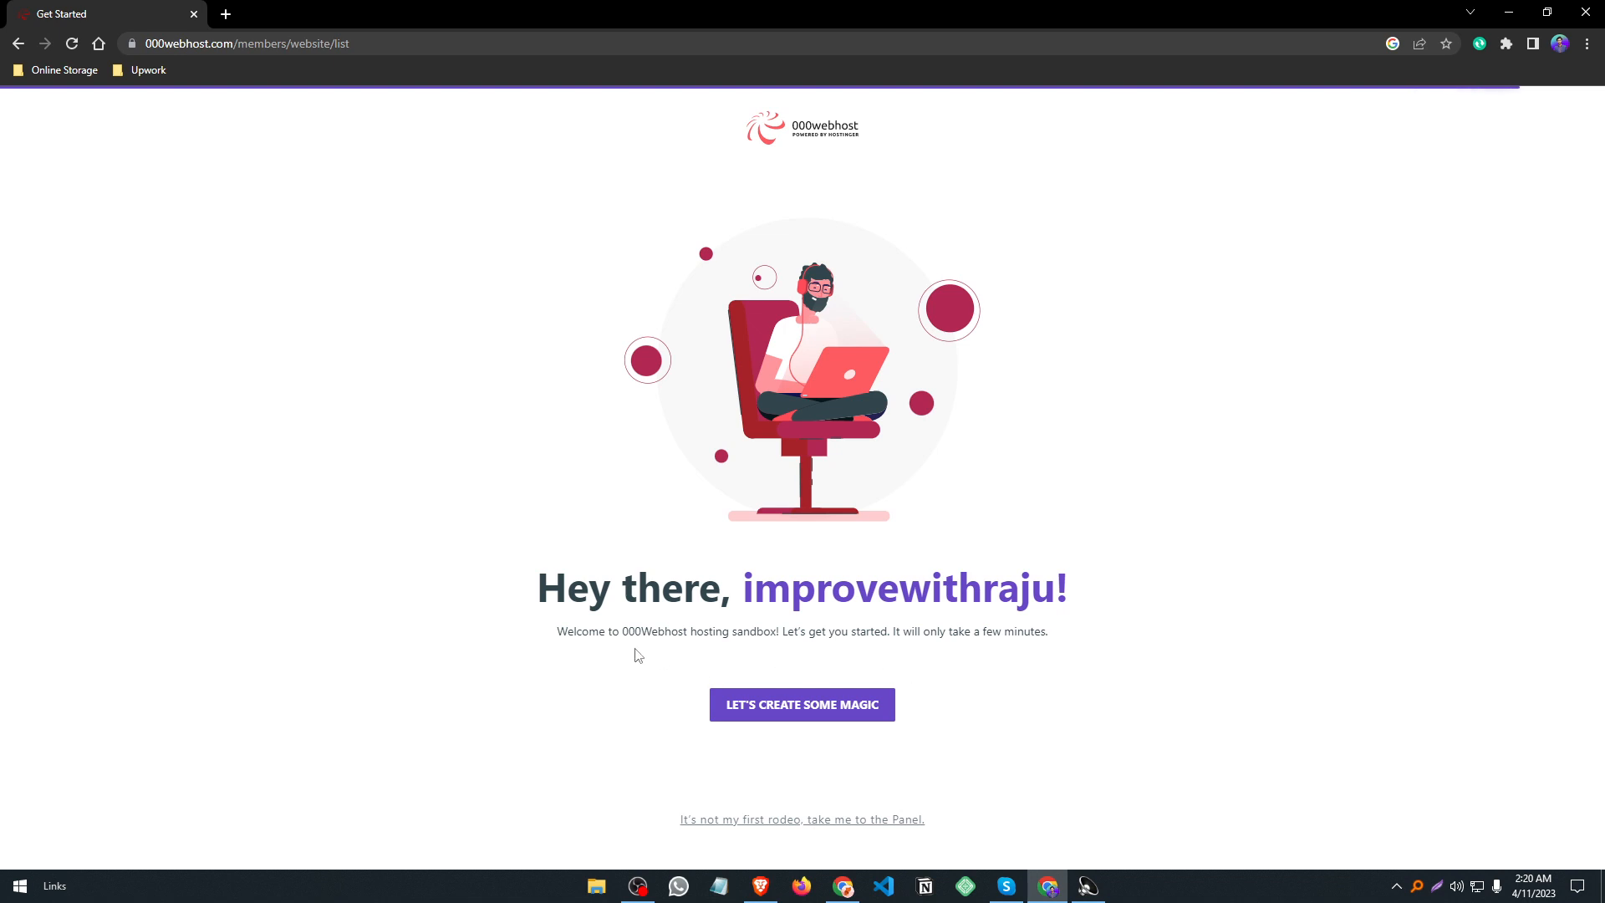
Start the website setup with Learn Web Development as the goal and continue to naming
left_click(829, 715)
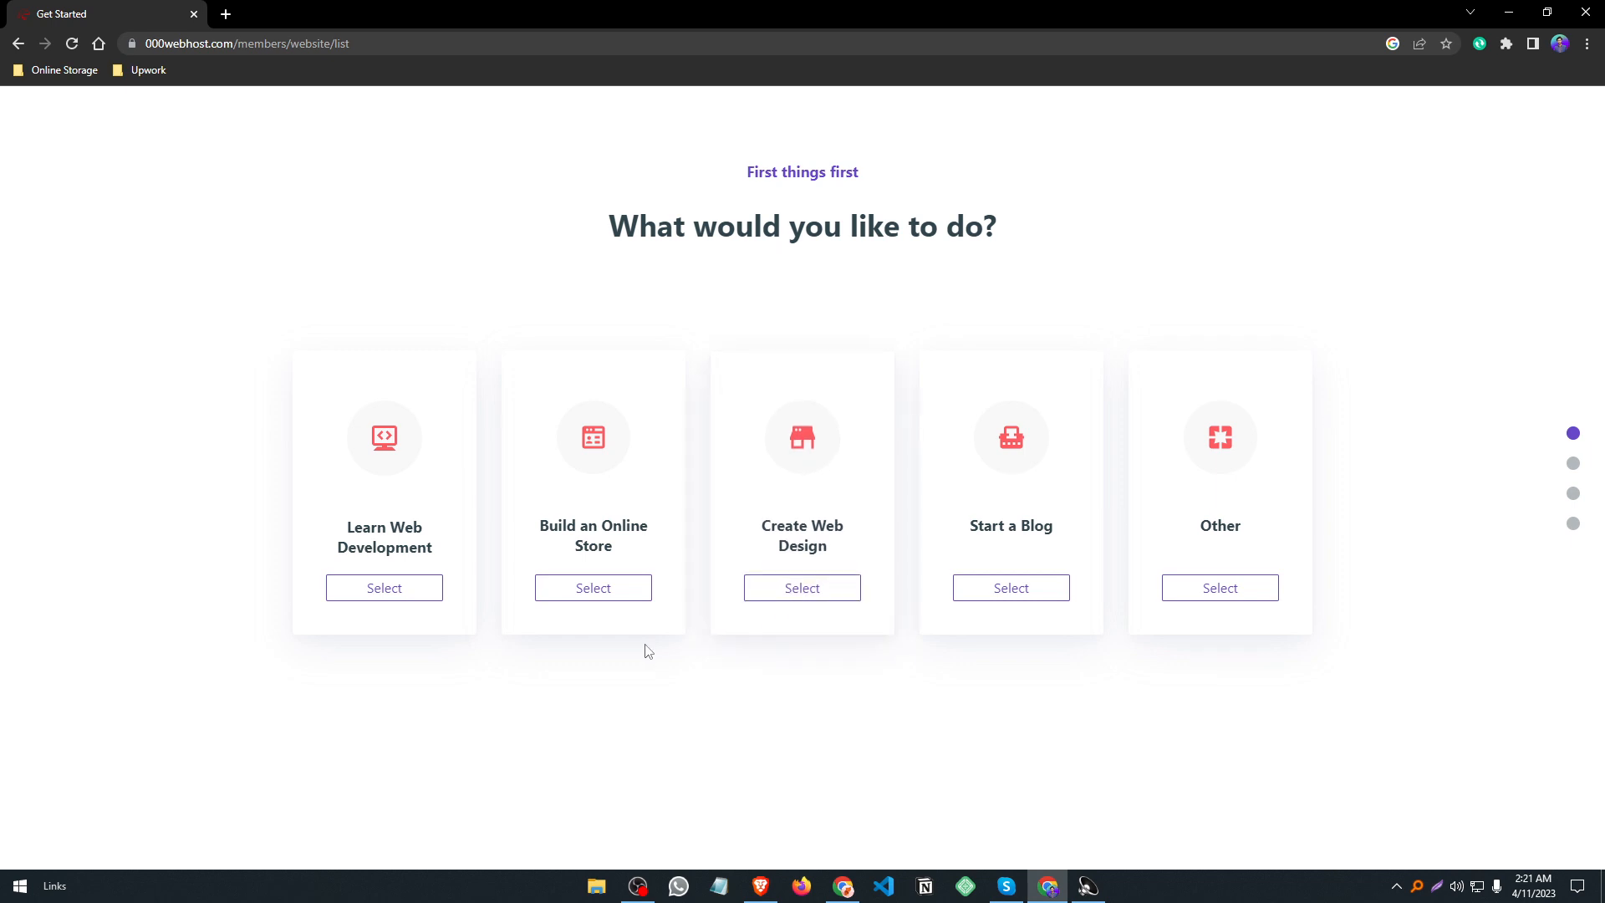
left_click(380, 595)
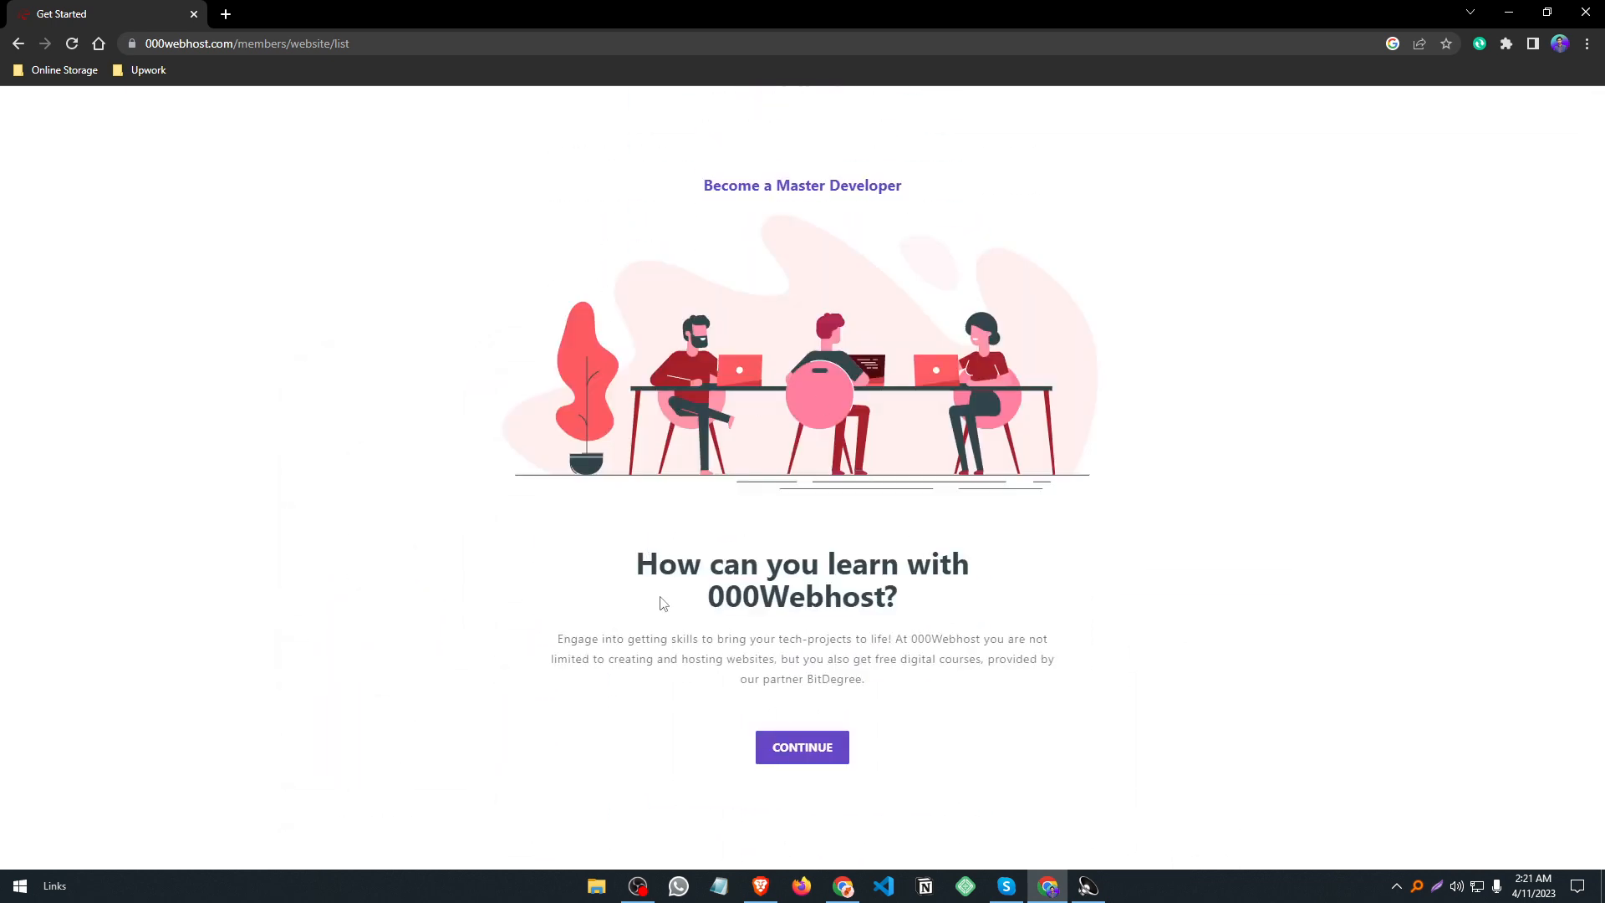
left_click(803, 748)
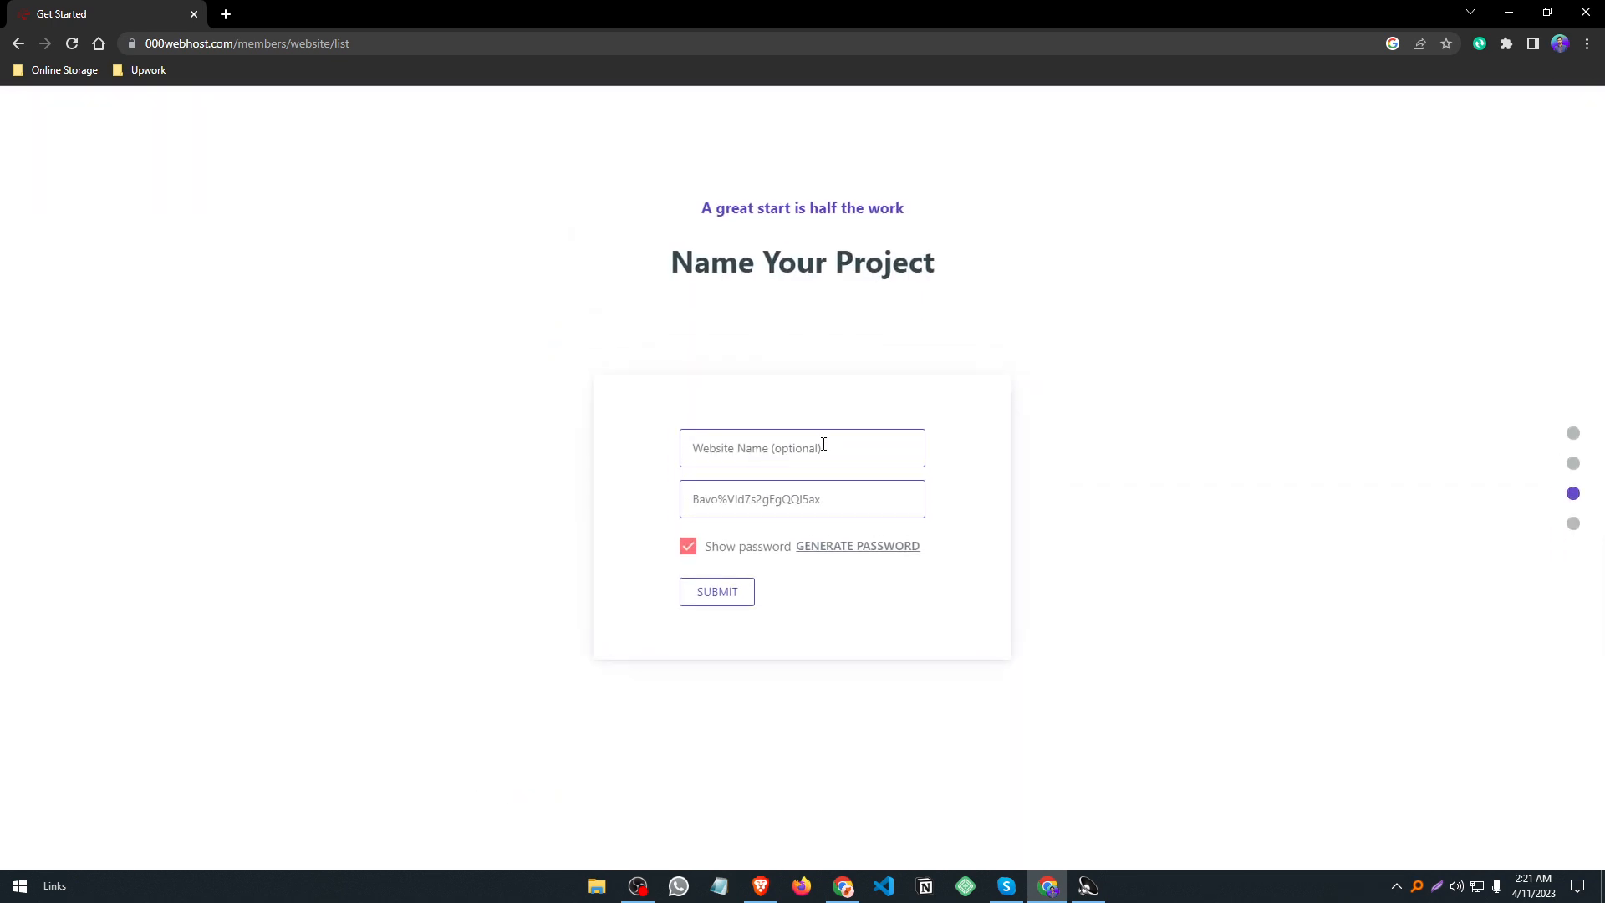
Enter 'coderraju' as the website name and replace the generated password with a custom one
left_click(768, 445)
type("coder raju")
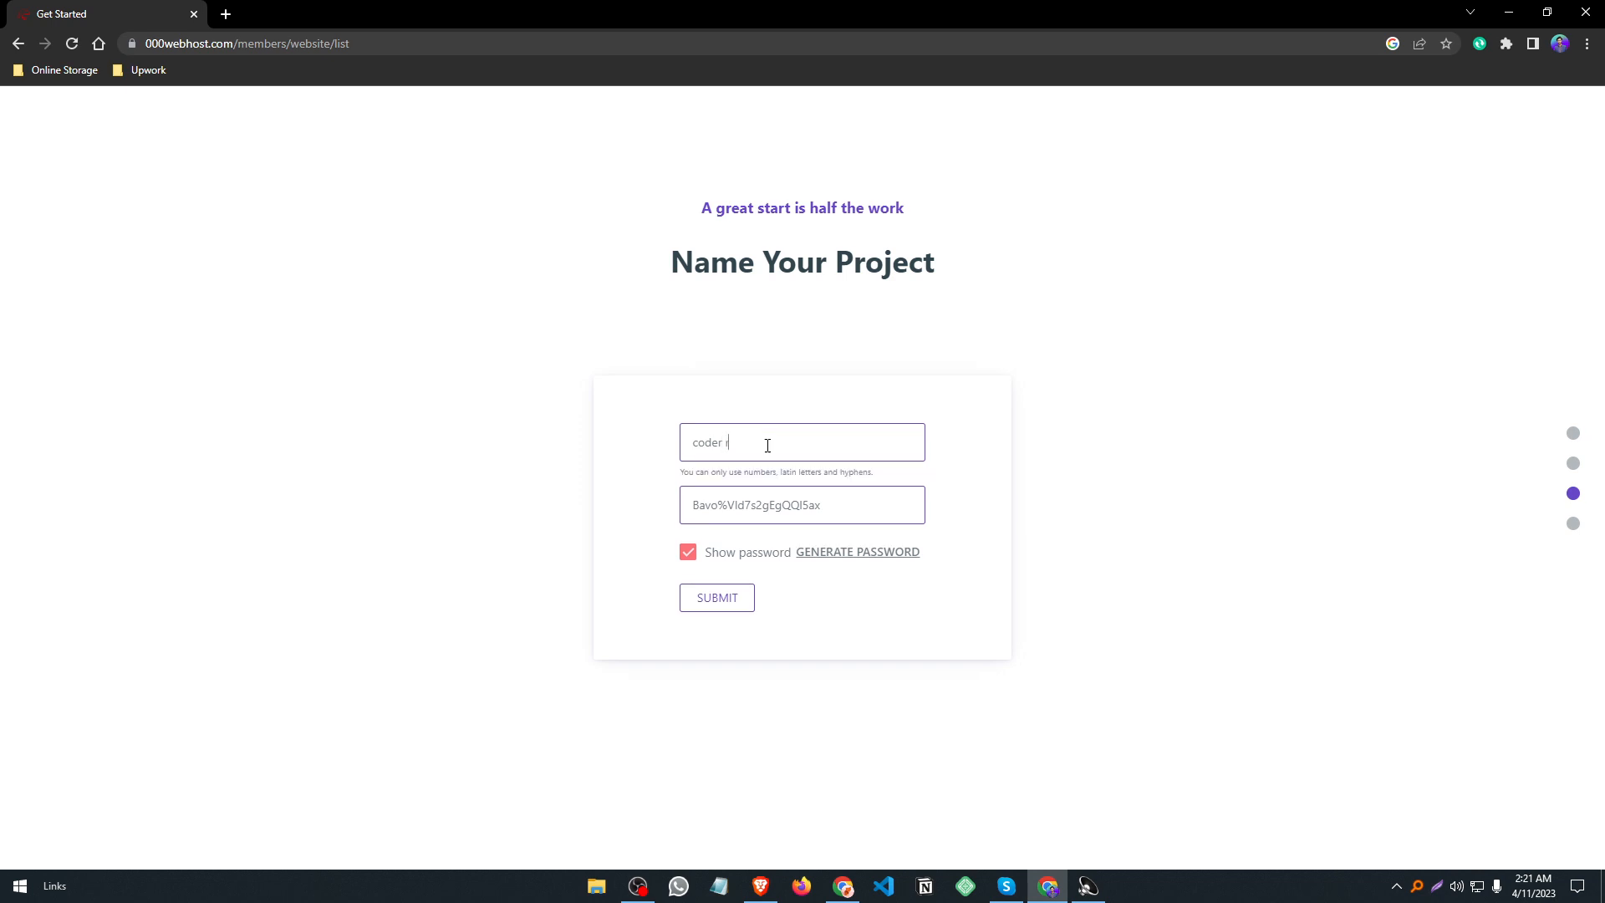
key("BackSpace")
key("BackSpace")
key("BackSpace")
key("BackSpace")
key("BackSpace")
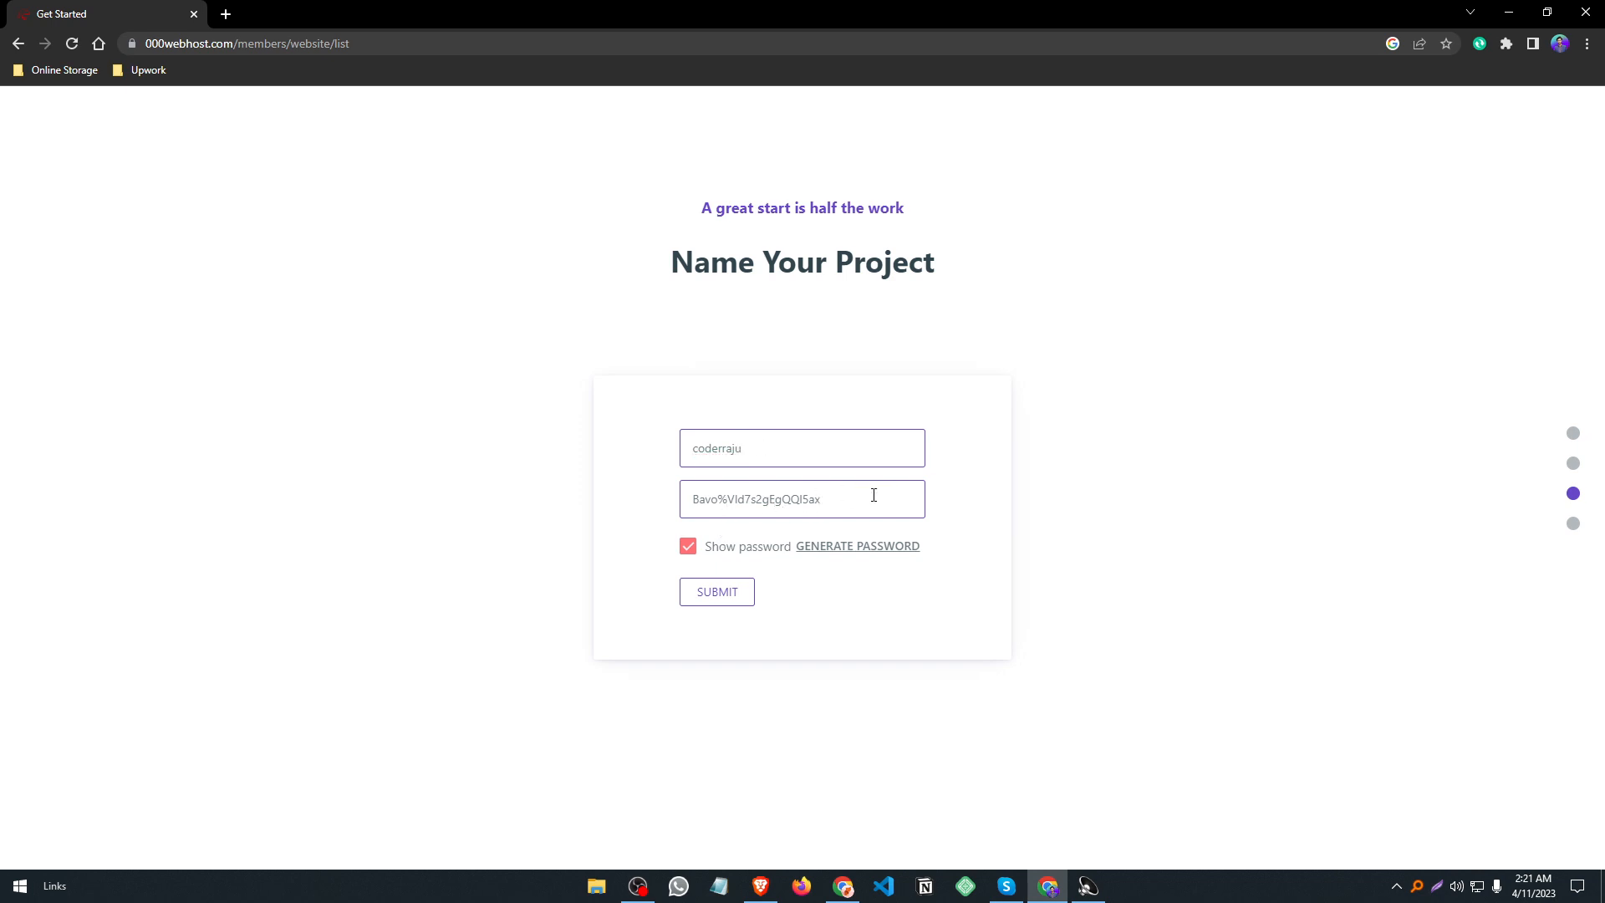
left_click_drag(873, 495, 673, 505)
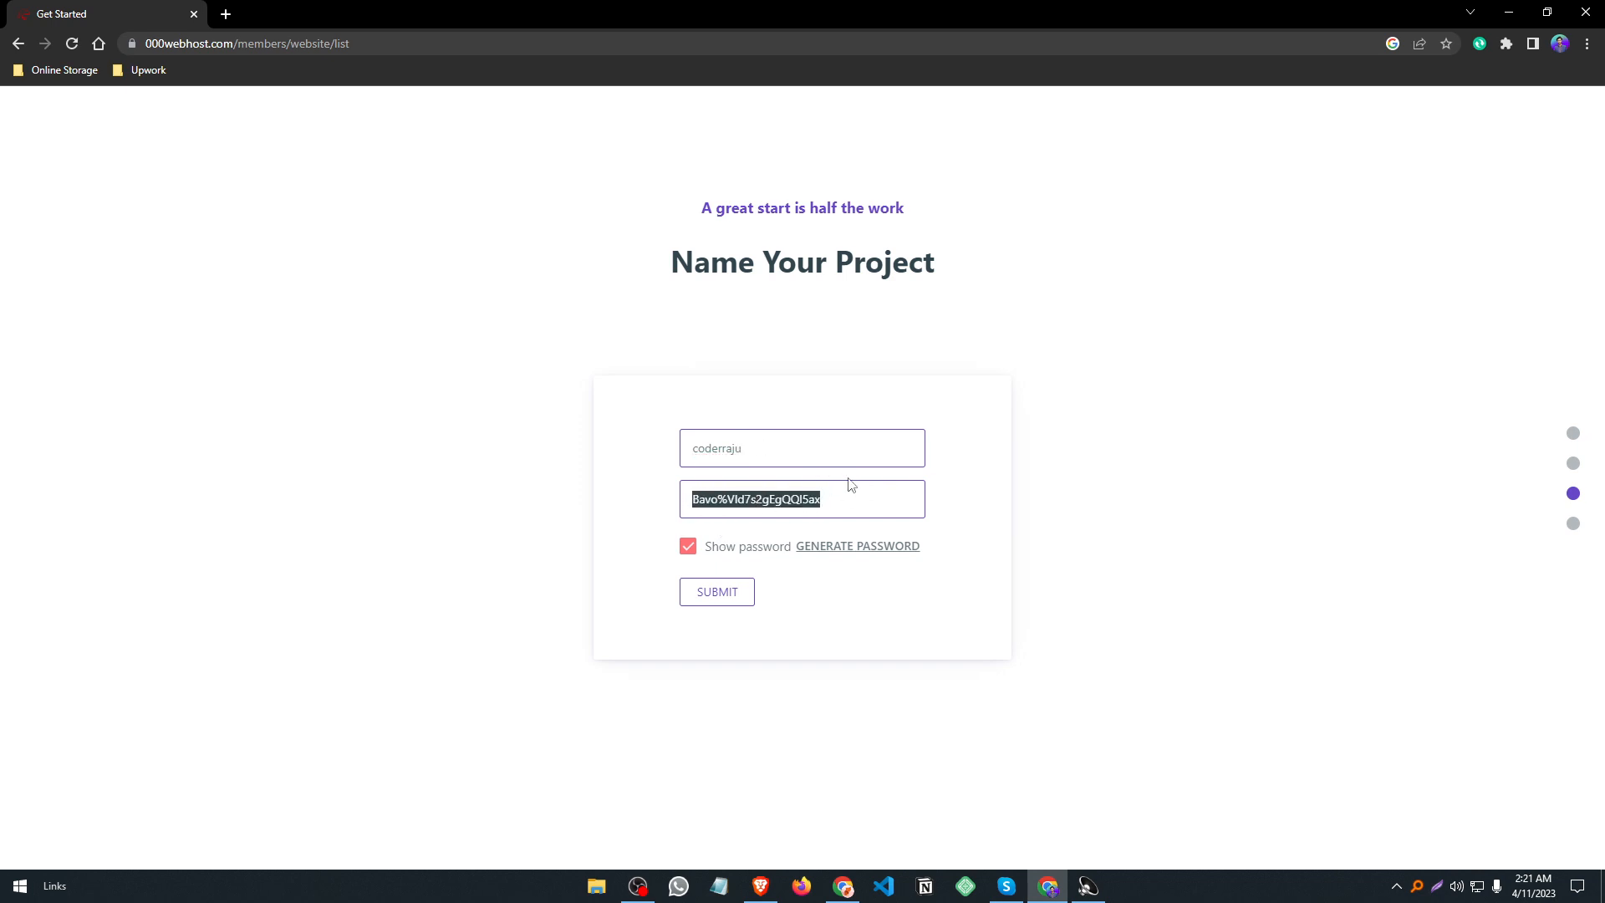
key("BackSpace")
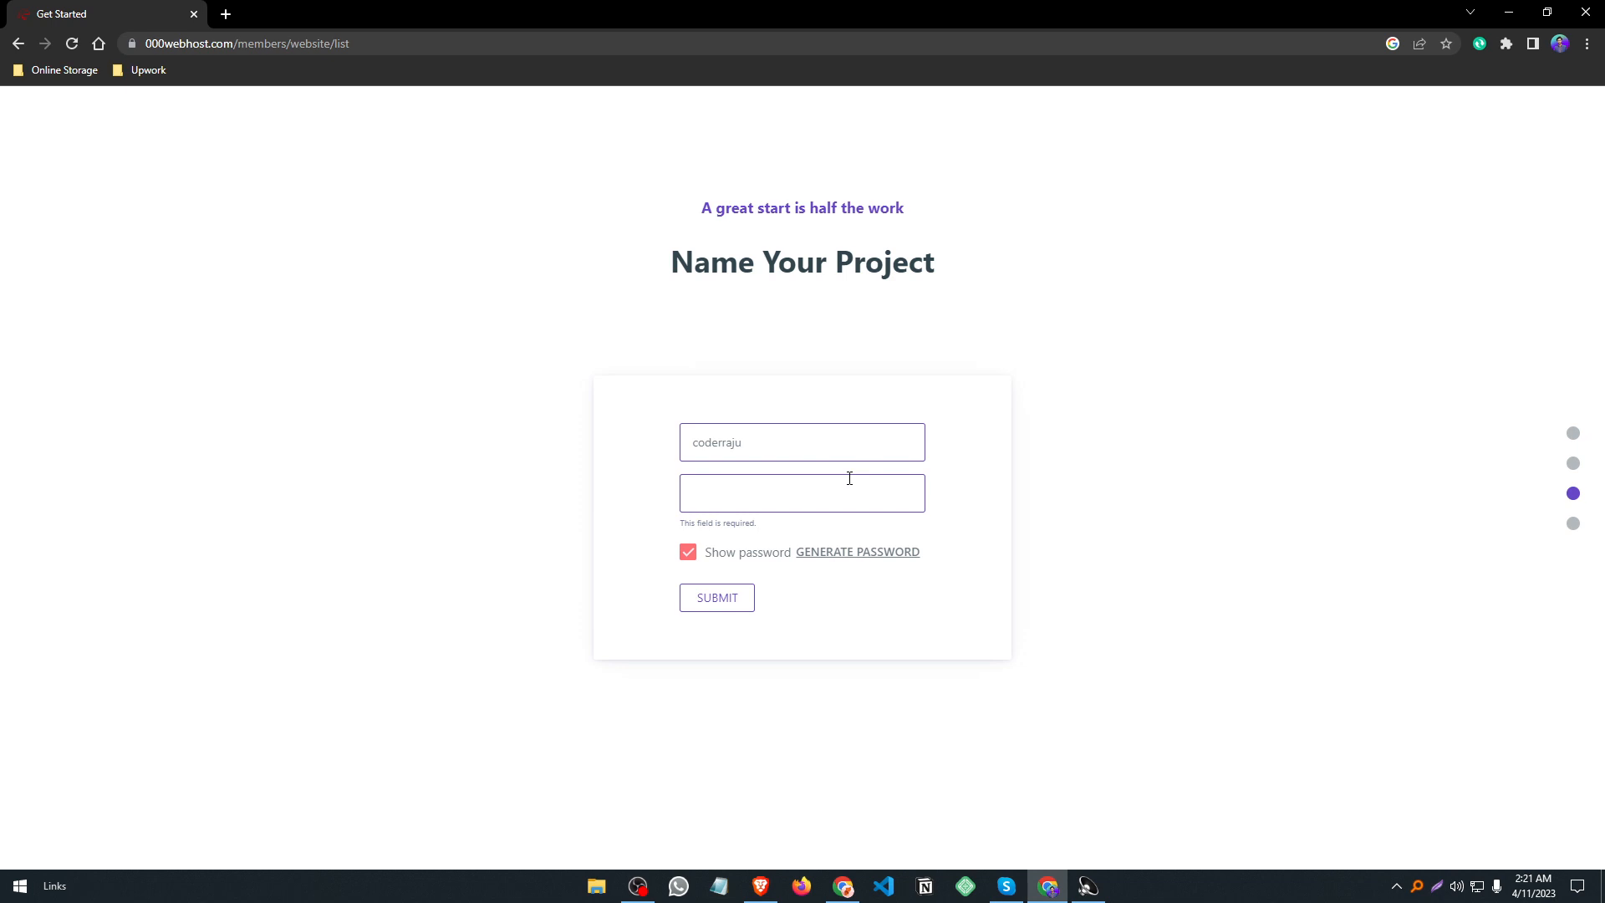
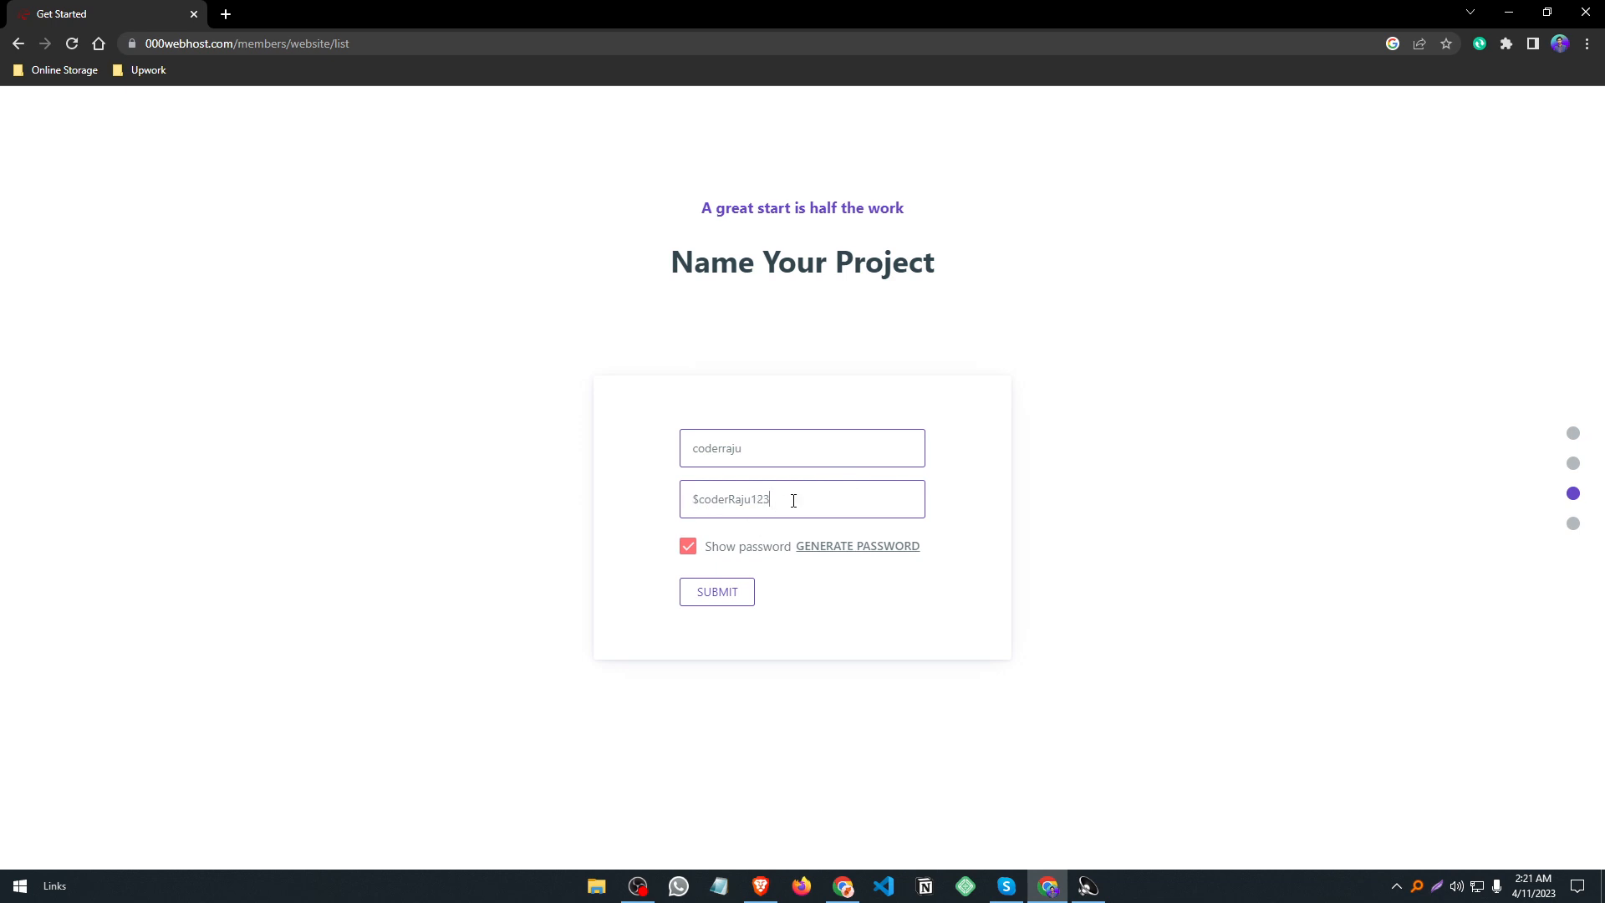
key("Return")
Copy the website name coderraju into the untitled Notepad note
left_click_drag(770, 499, 698, 499)
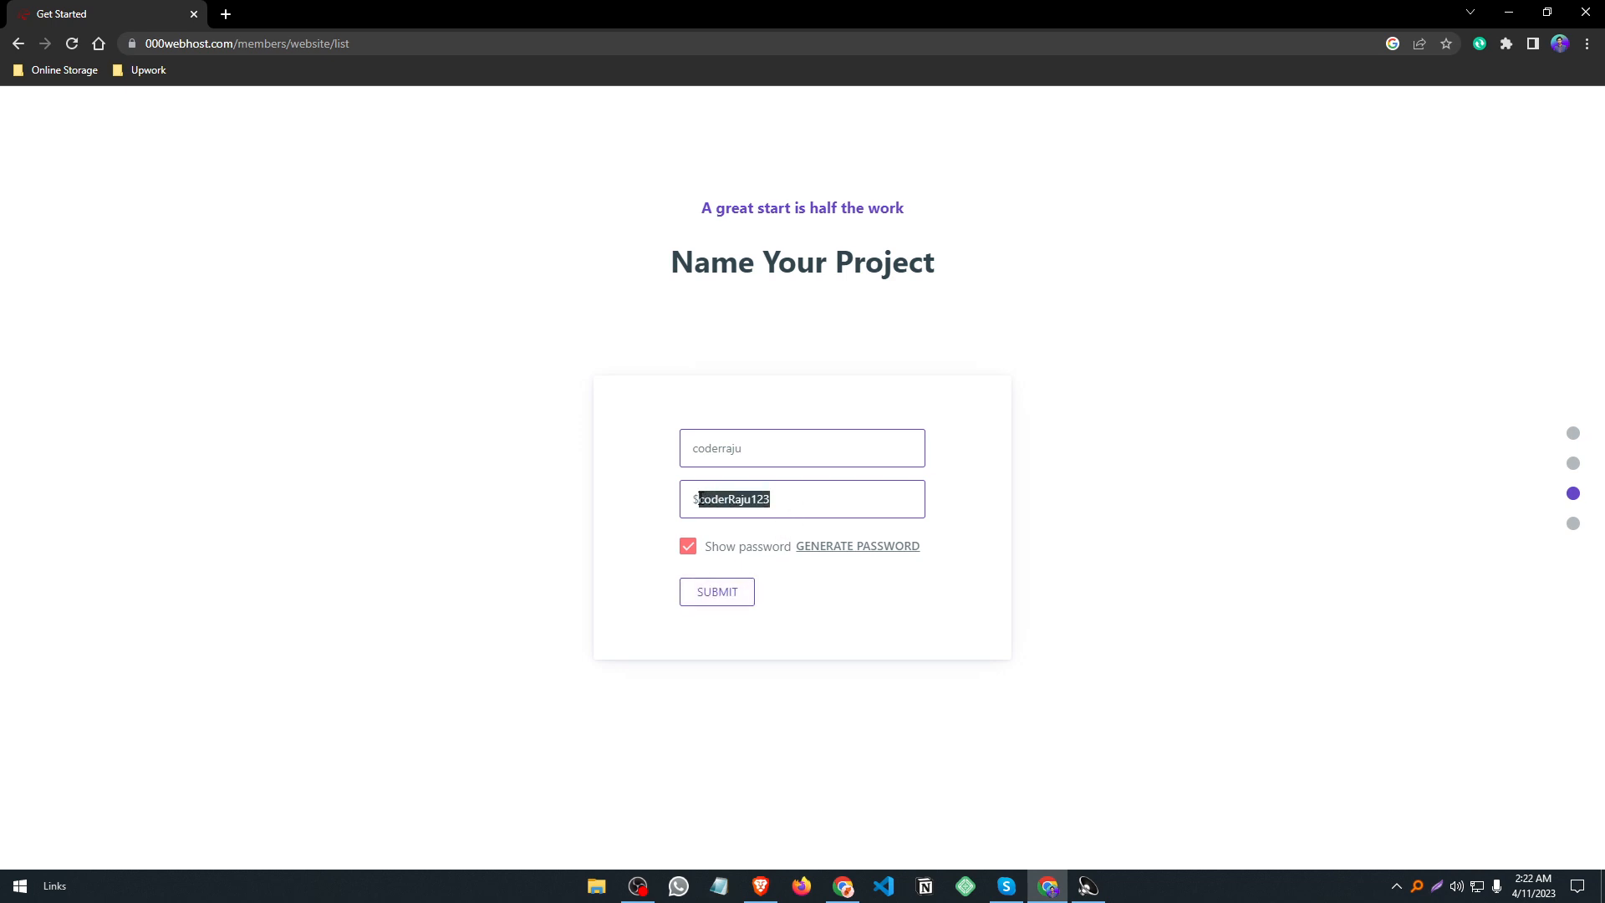
left_click(838, 605)
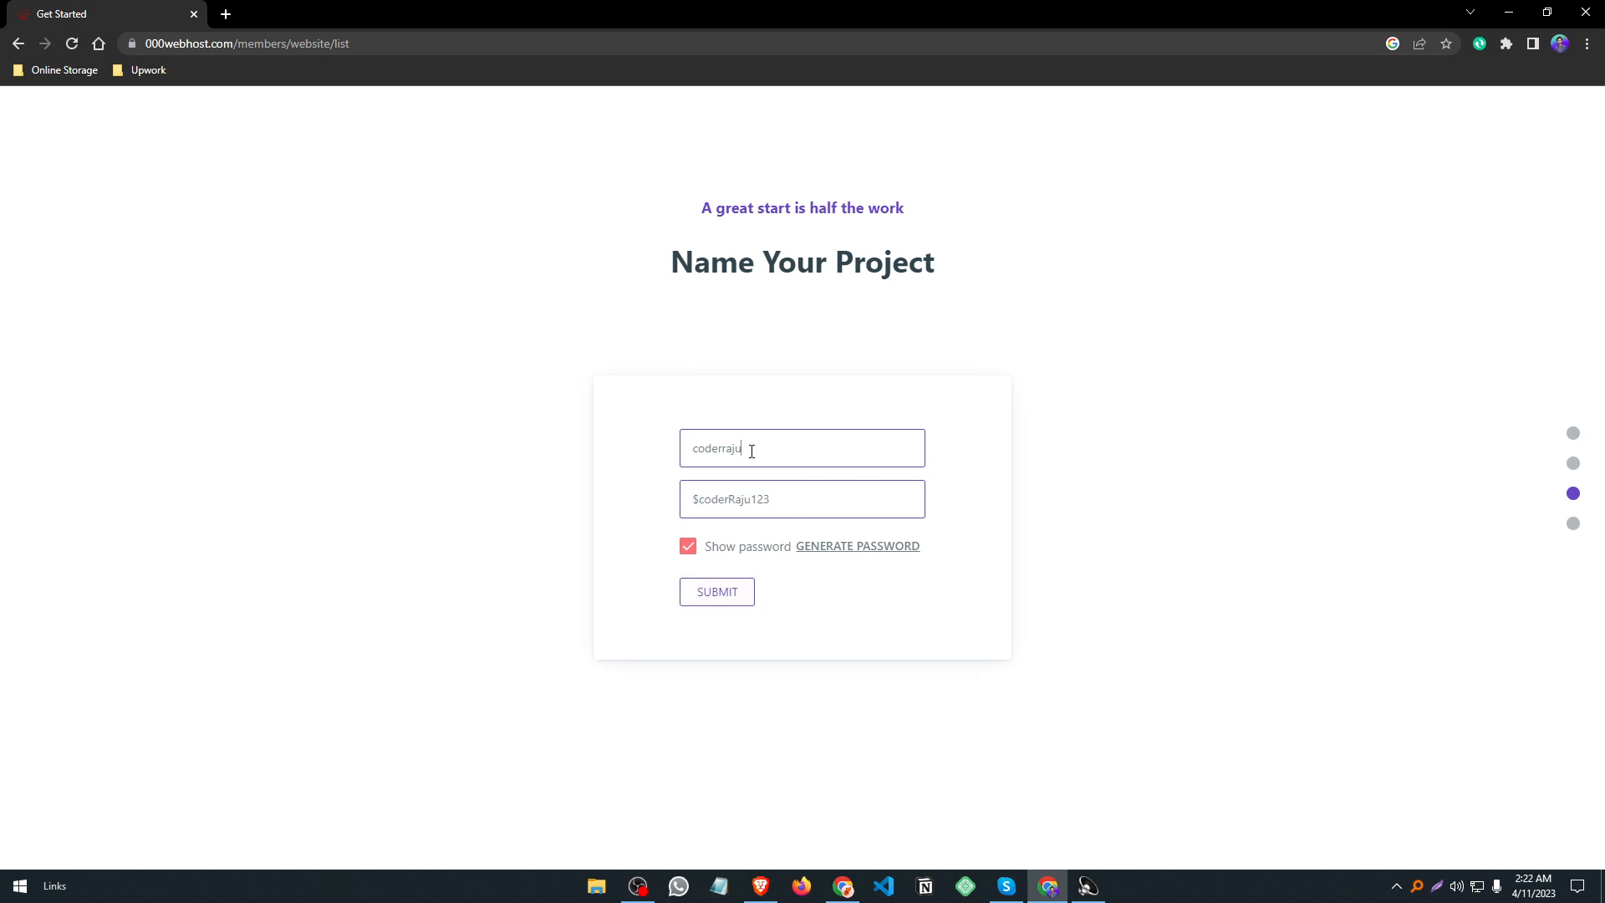
left_click_drag(751, 451, 657, 456)
key("ctrl+c")
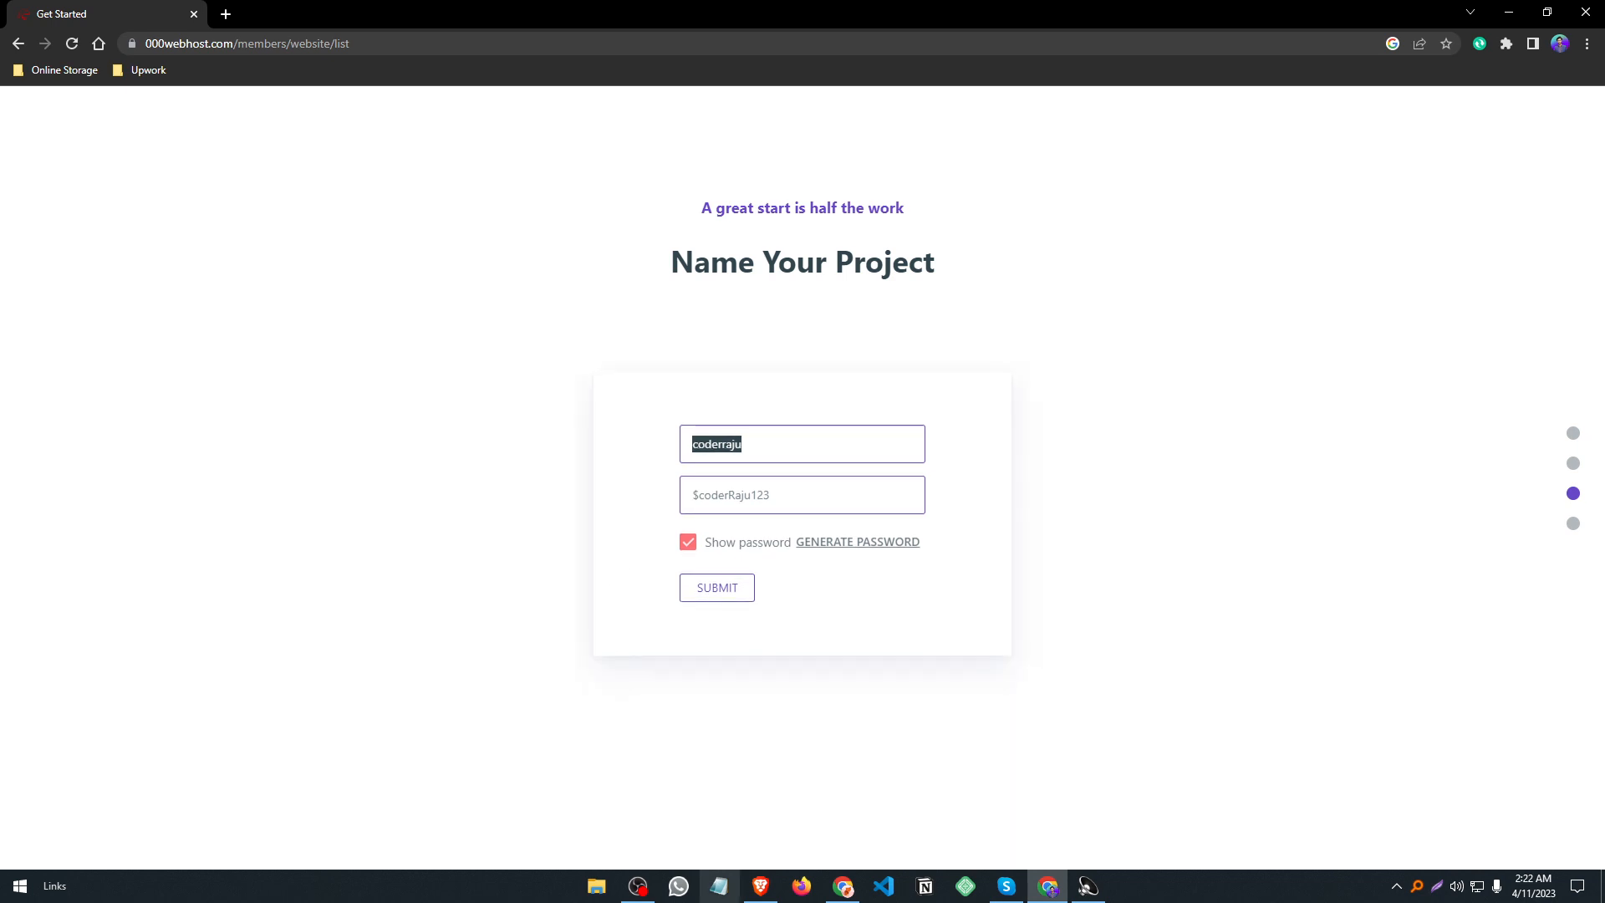
left_click(719, 885)
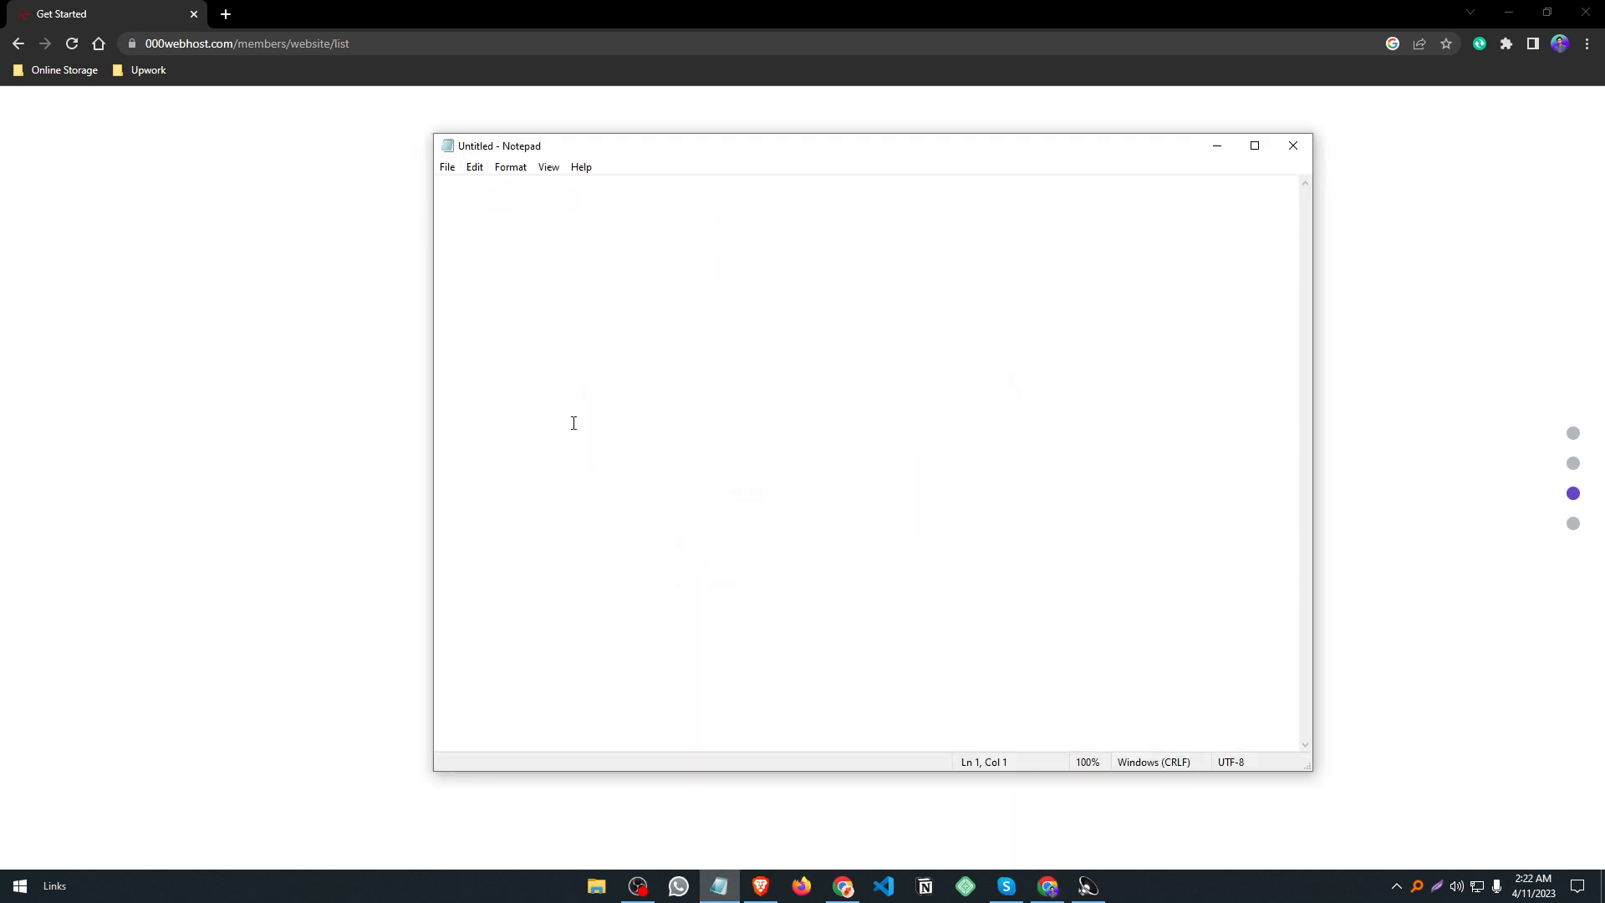
key("ctrl+v")
left_click(1217, 145)
Add the custom password to the Notepad note, then submit the Name Your Project form
left_click(766, 499)
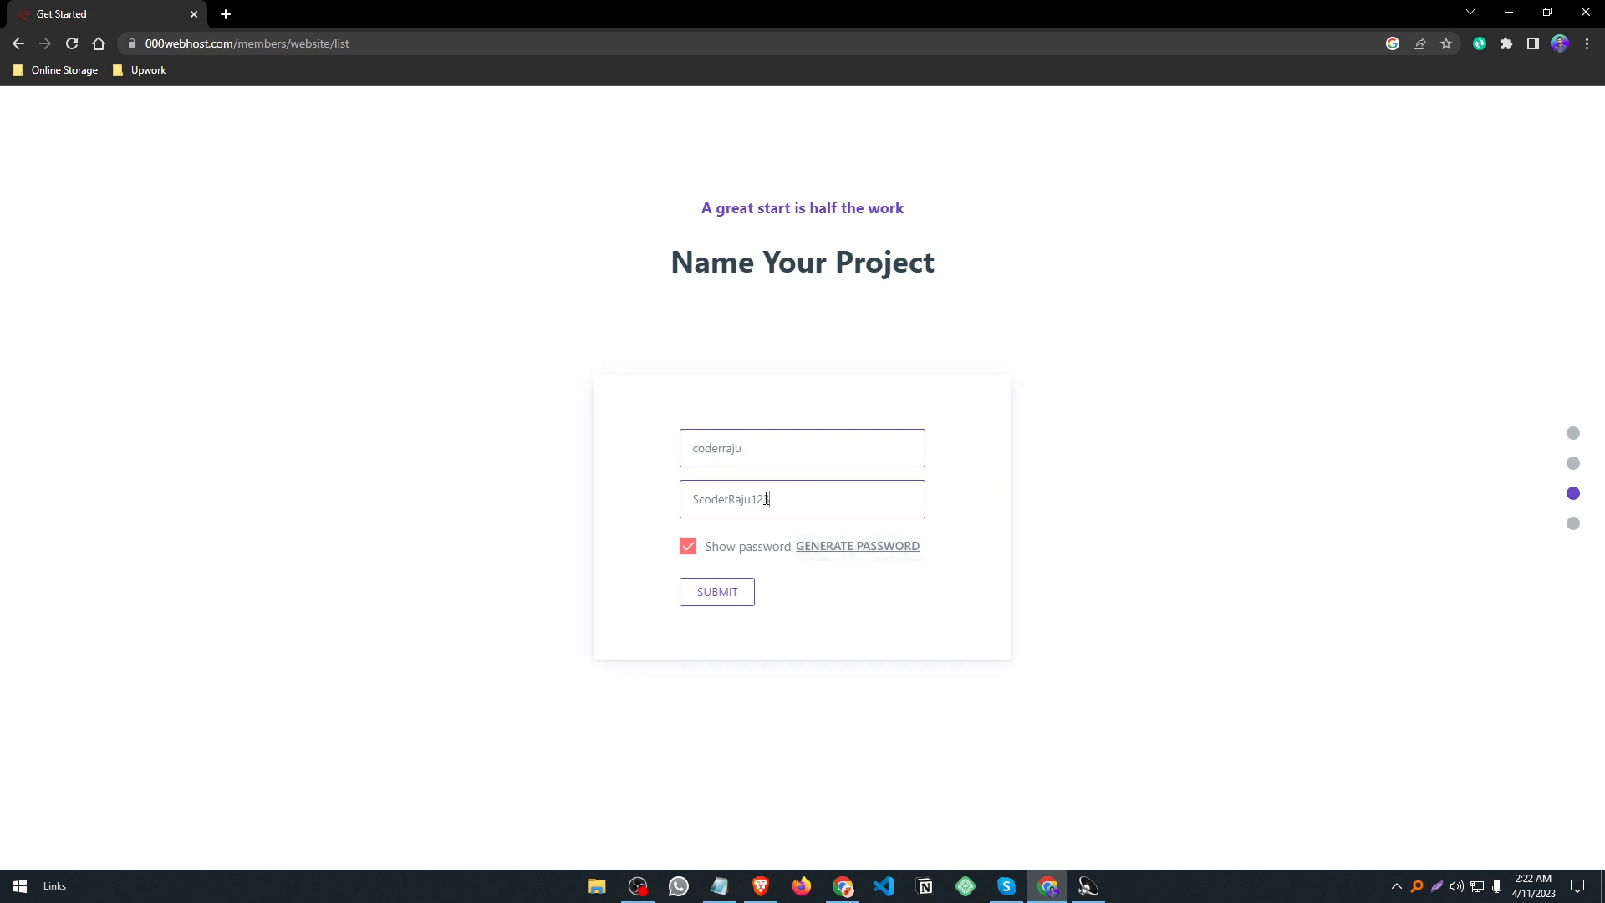
left_click_drag(767, 499, 638, 505)
key("ctrl+c")
left_click(760, 885)
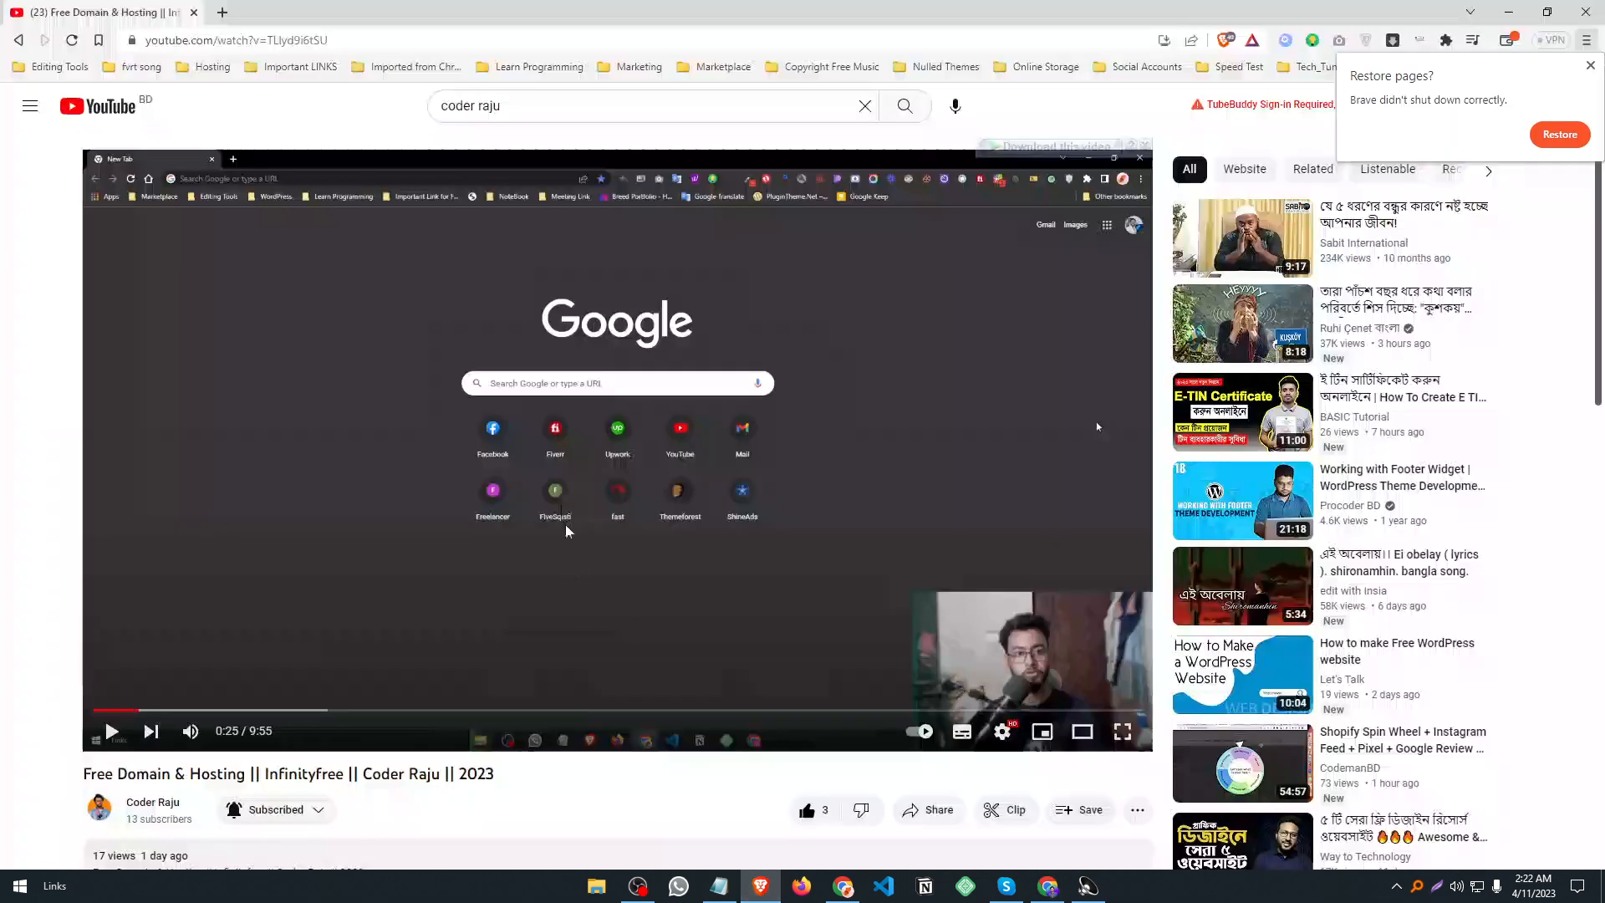
left_click(773, 882)
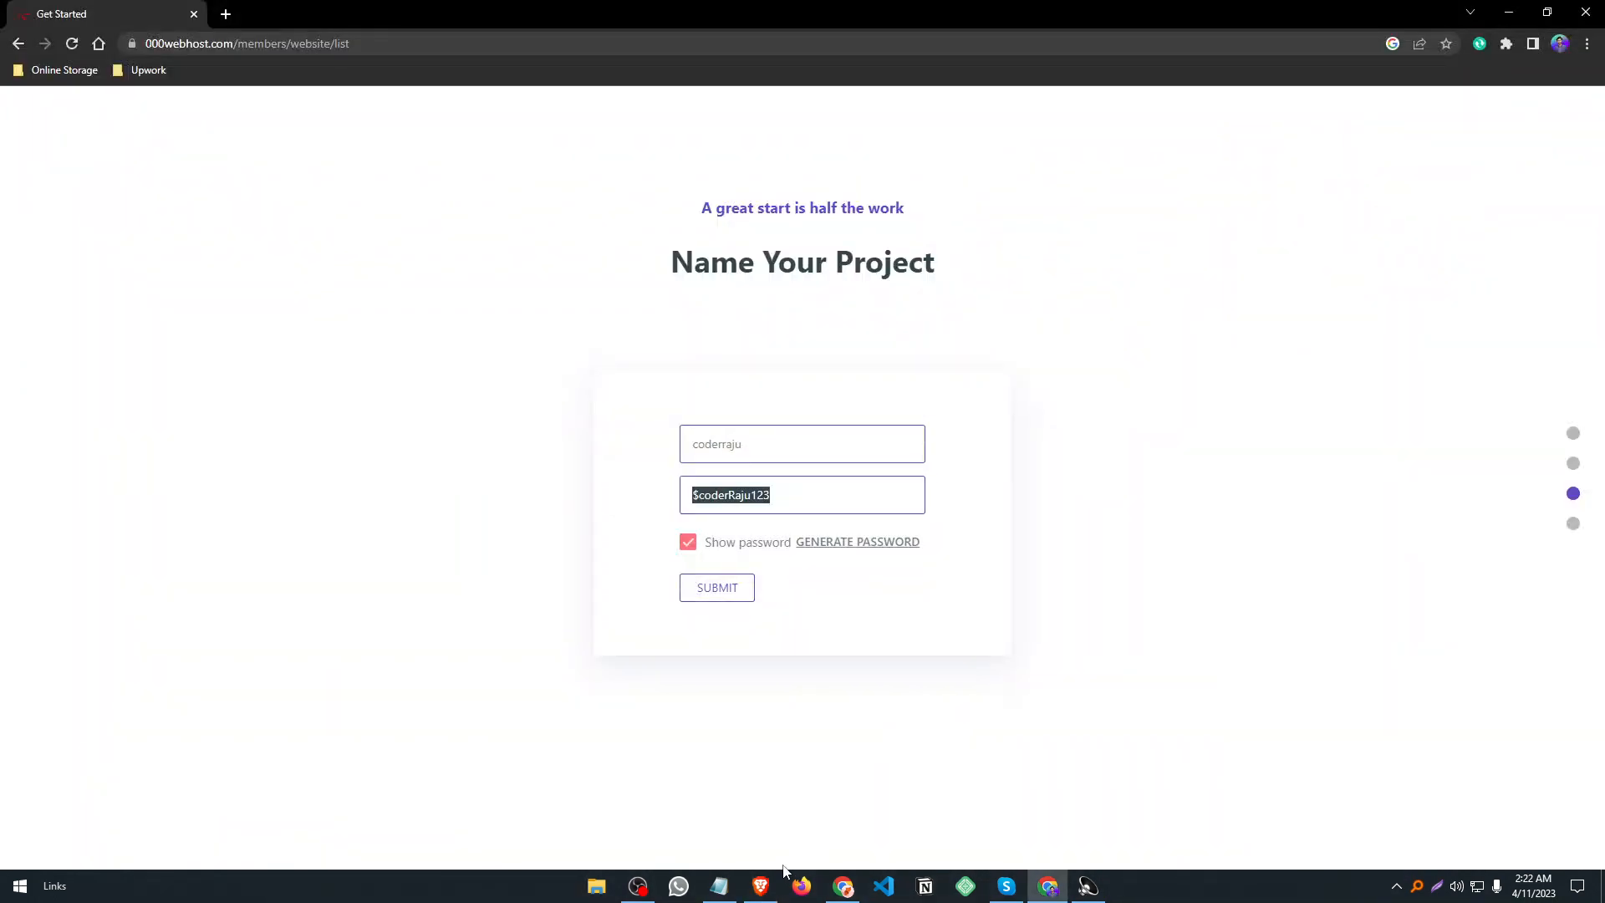
left_click(719, 885)
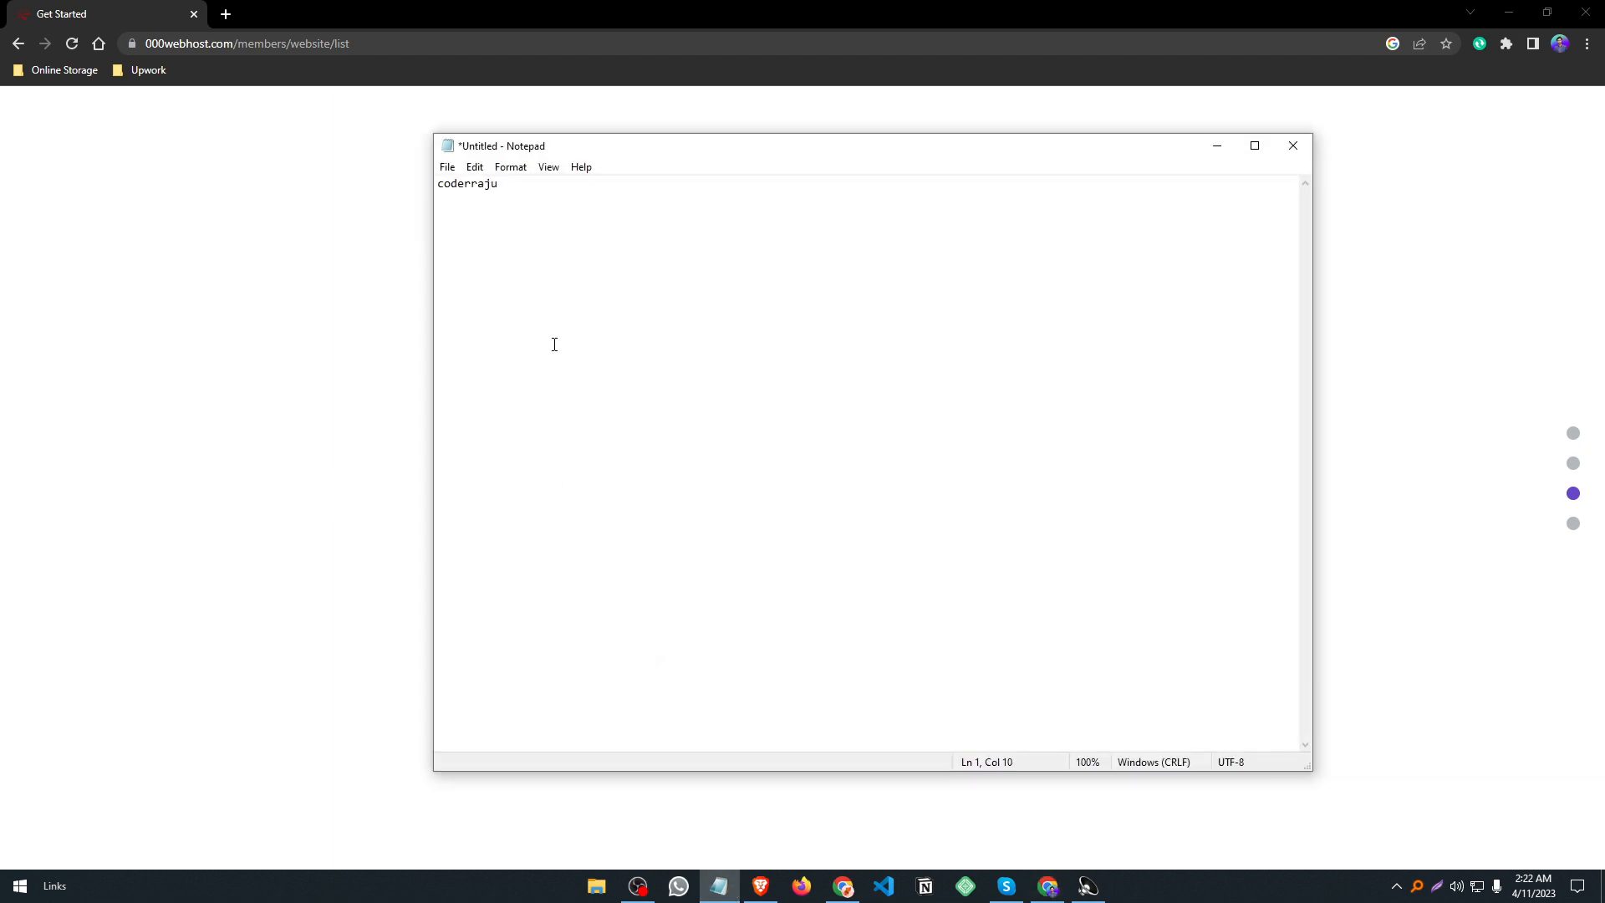
key("ctrl+v")
left_click(1217, 145)
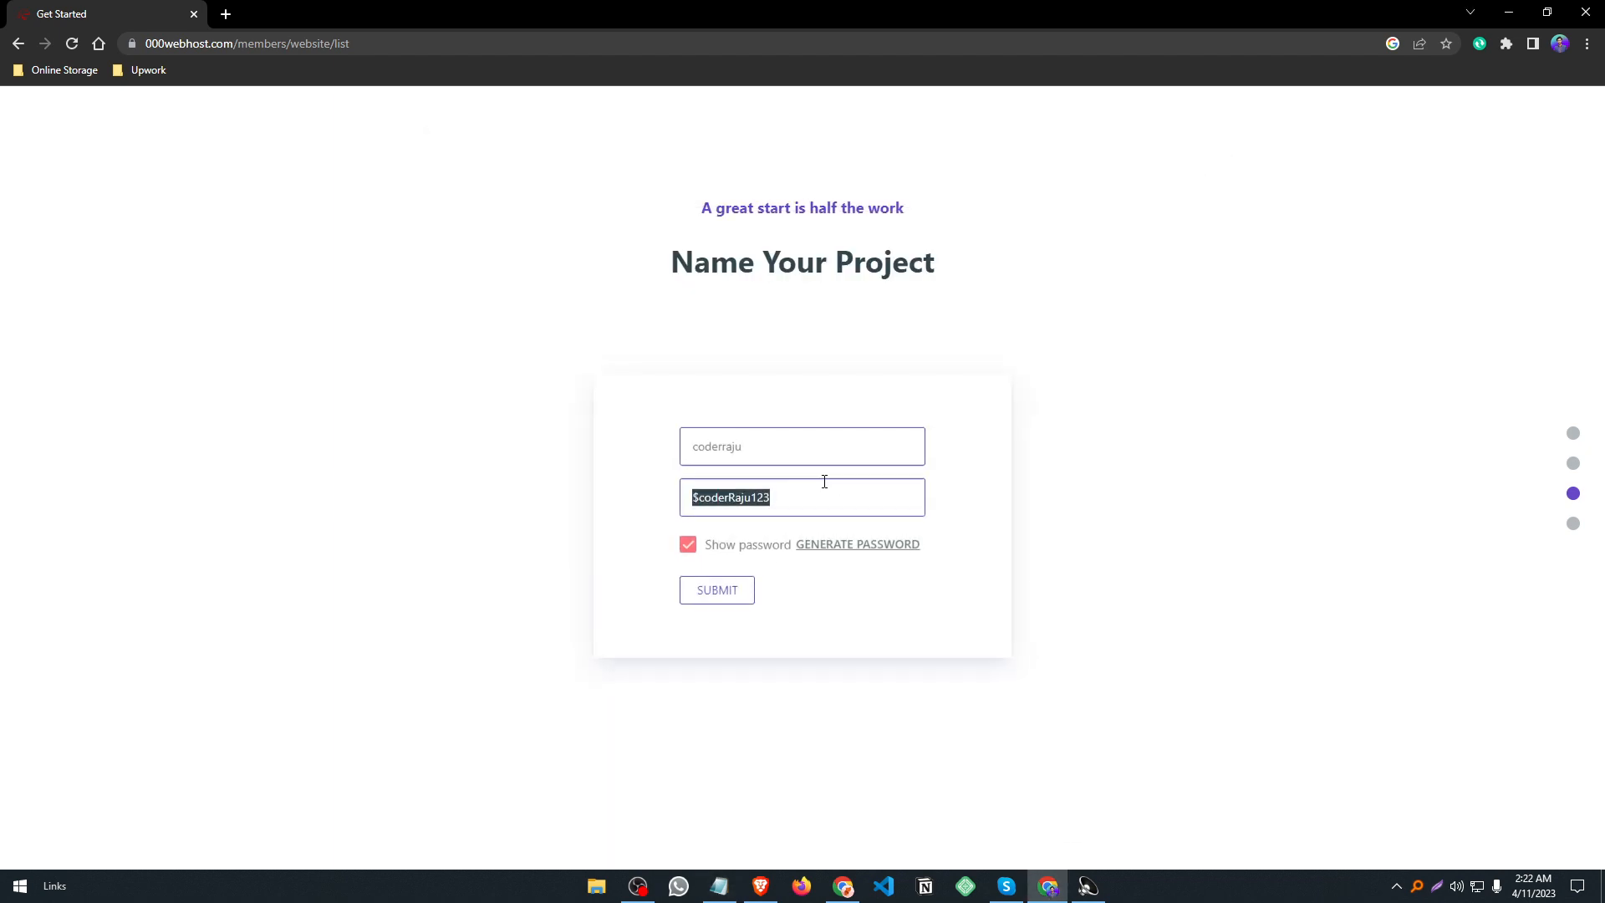
left_click(716, 591)
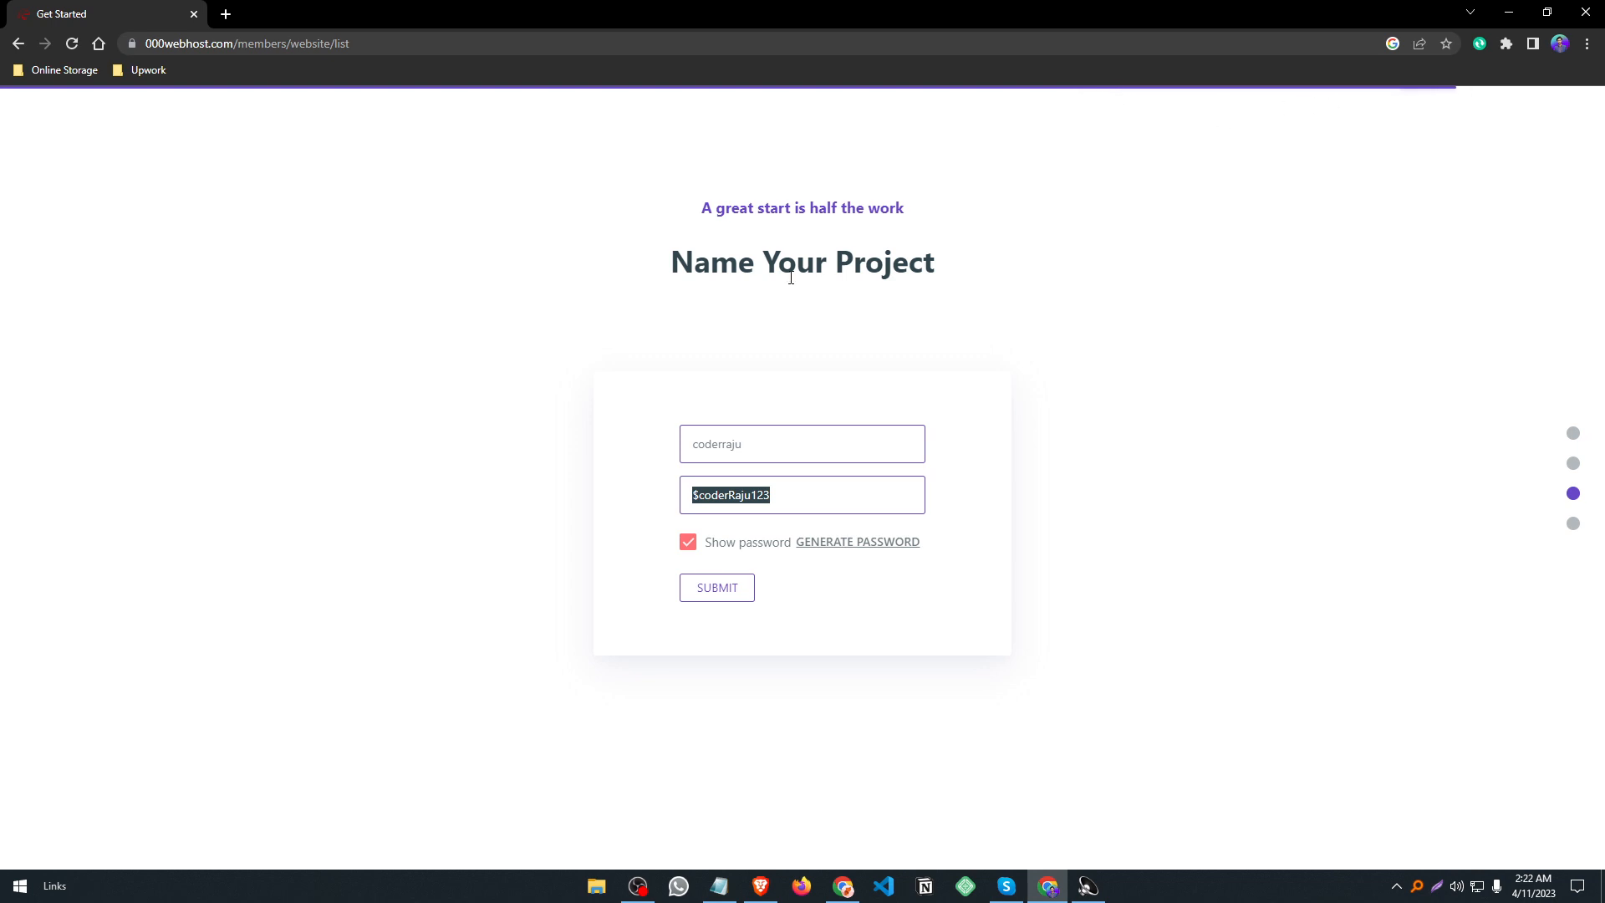
Pick Install WordPress on the 'Choose your weapon' page
left_click(776, 449)
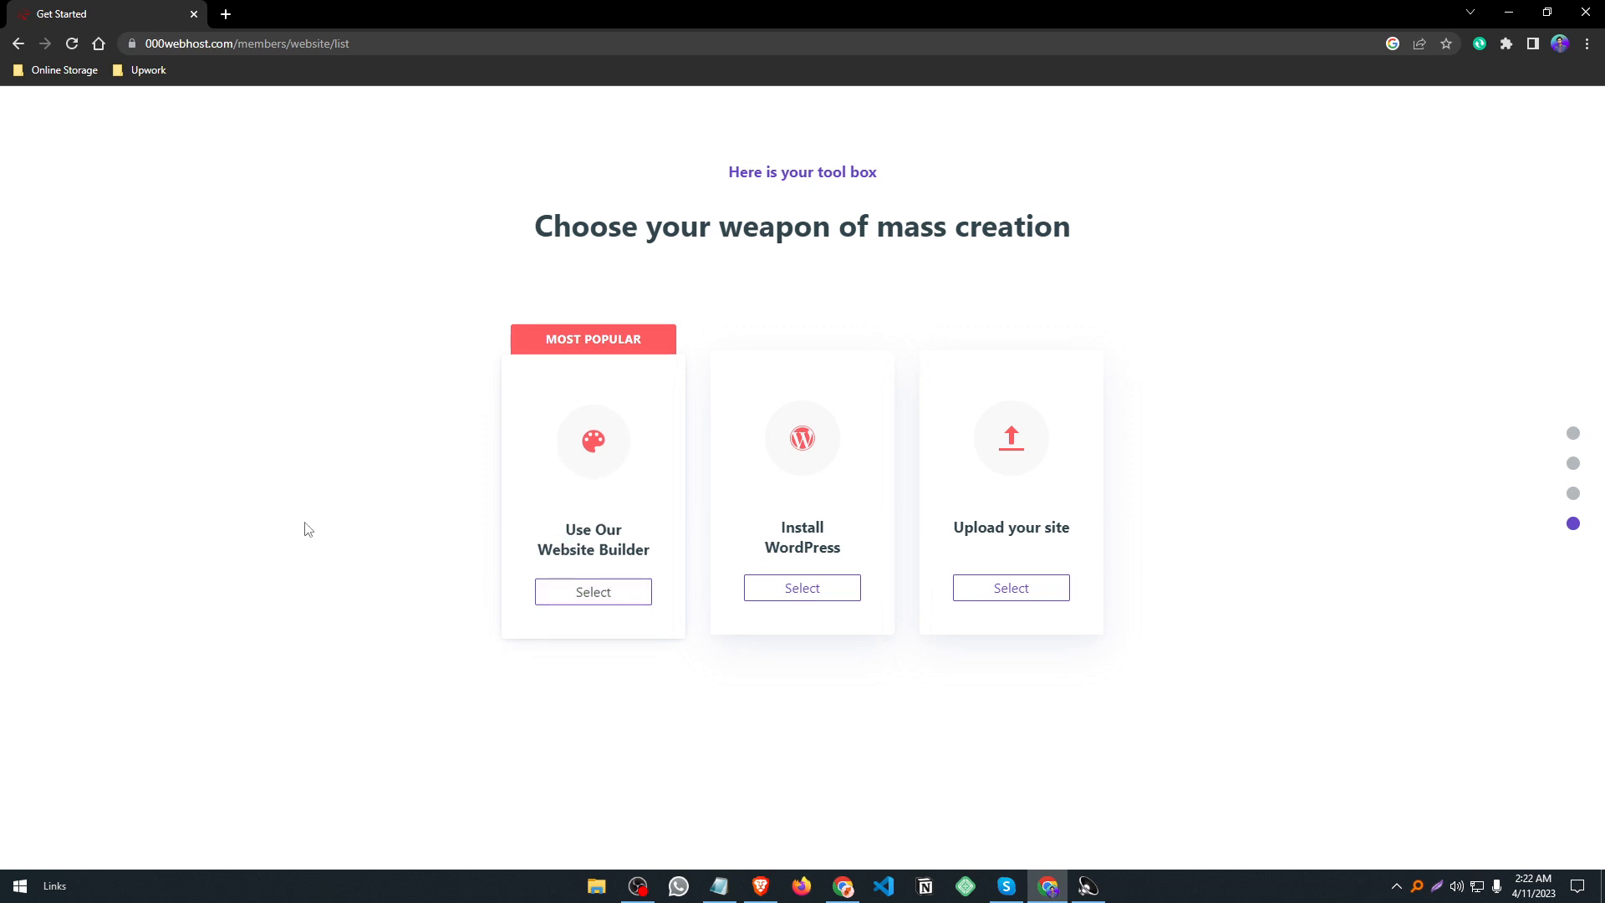
left_click(809, 591)
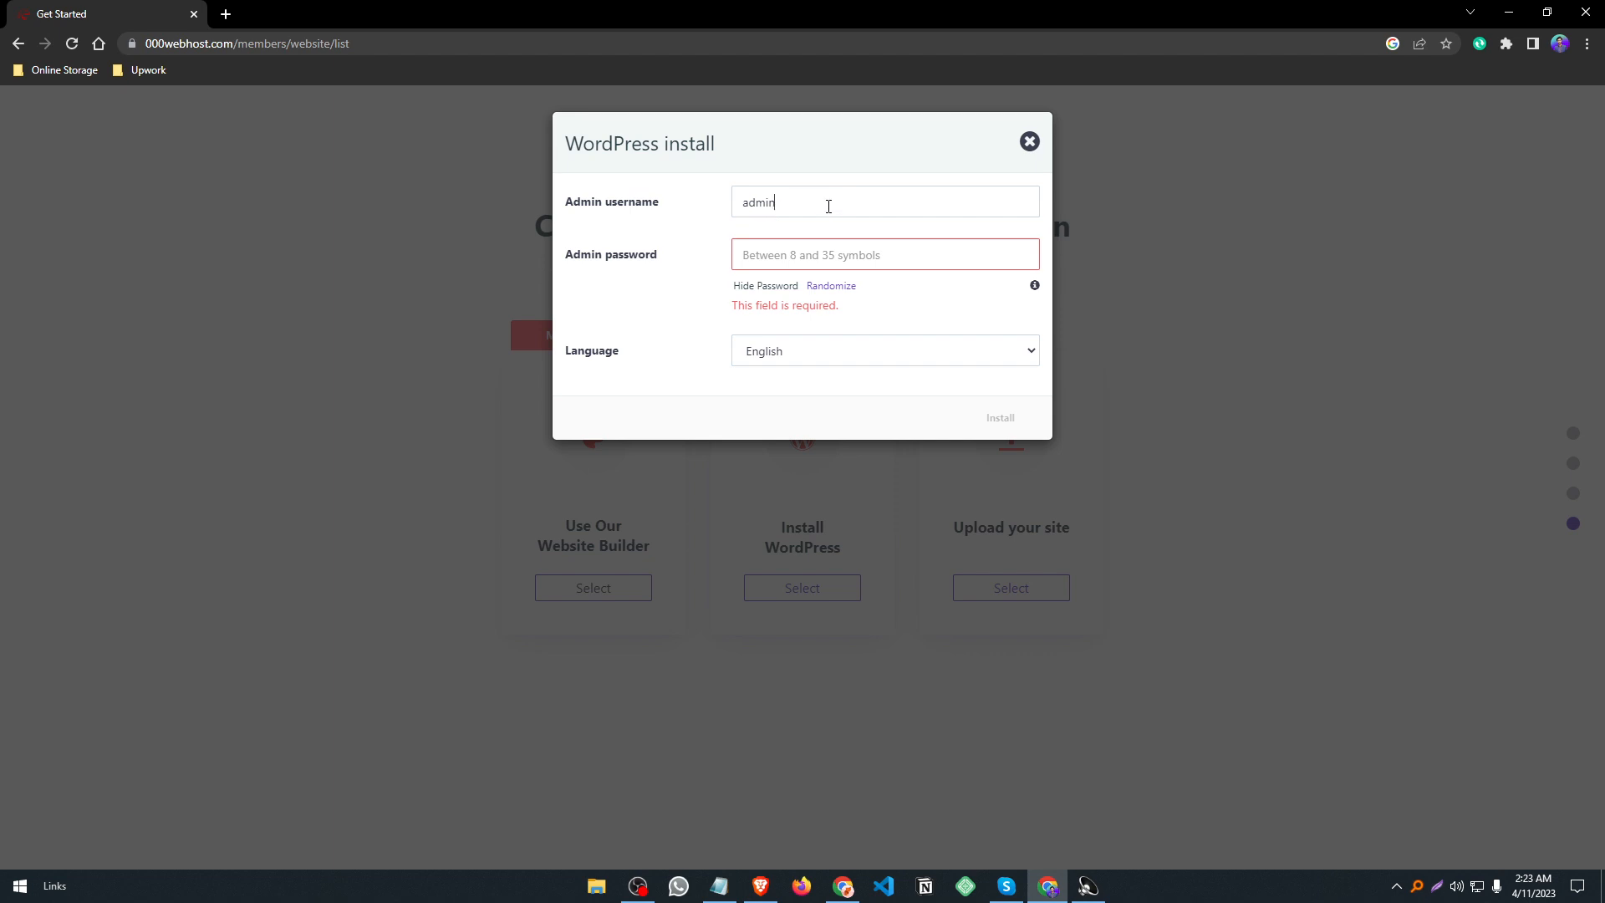
Enter a custom admin password, keep English as the language, and start the WordPress install
left_click(769, 256)
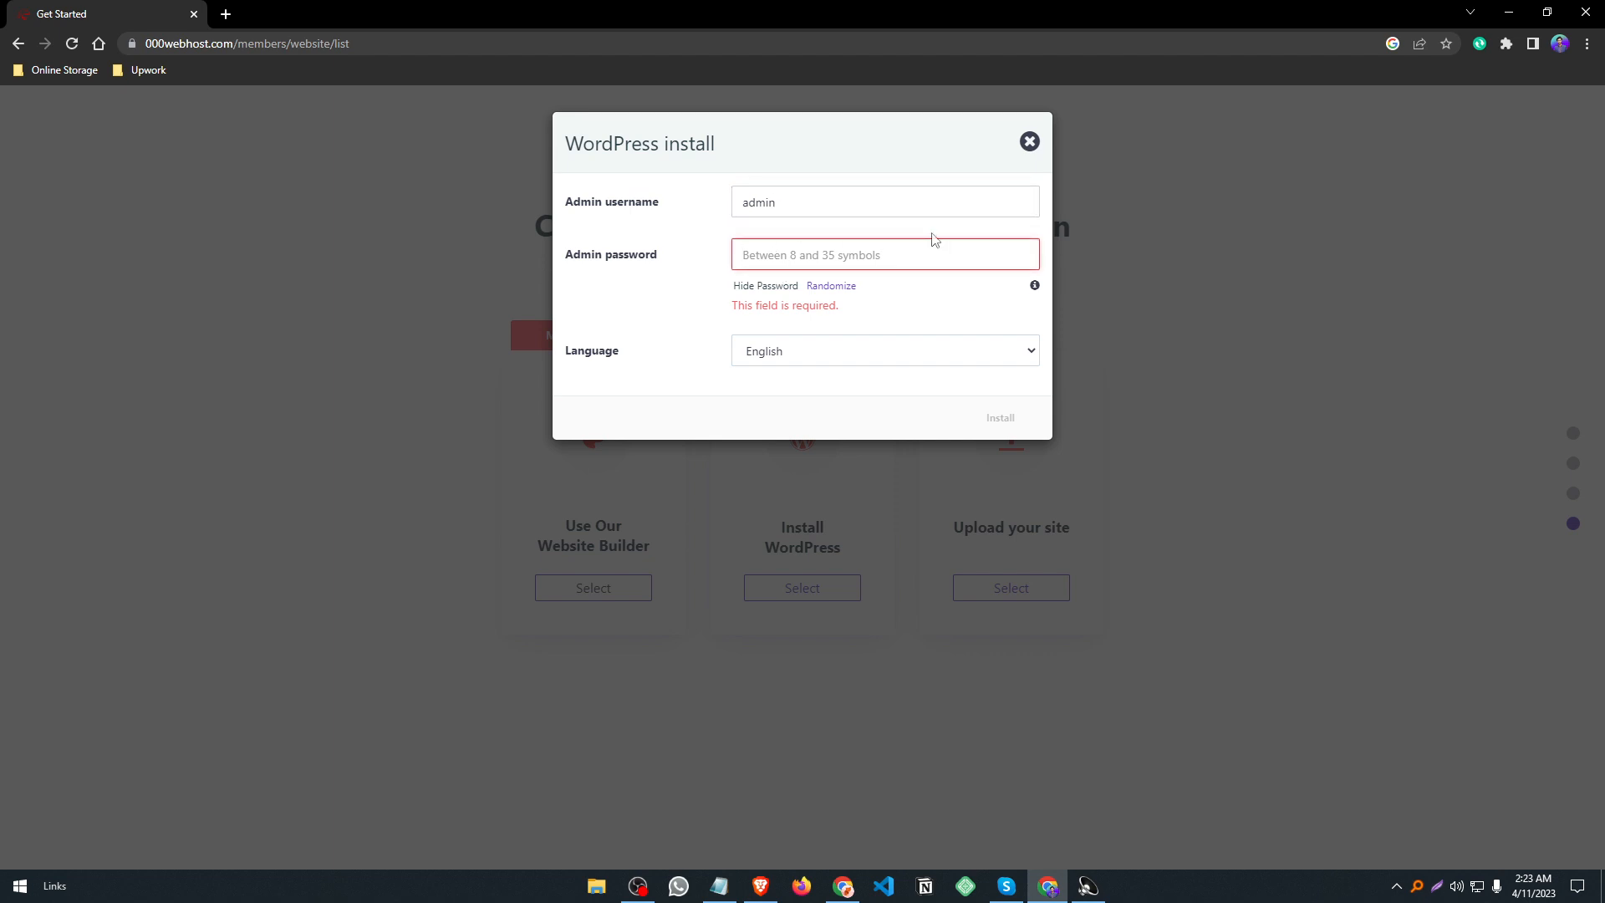
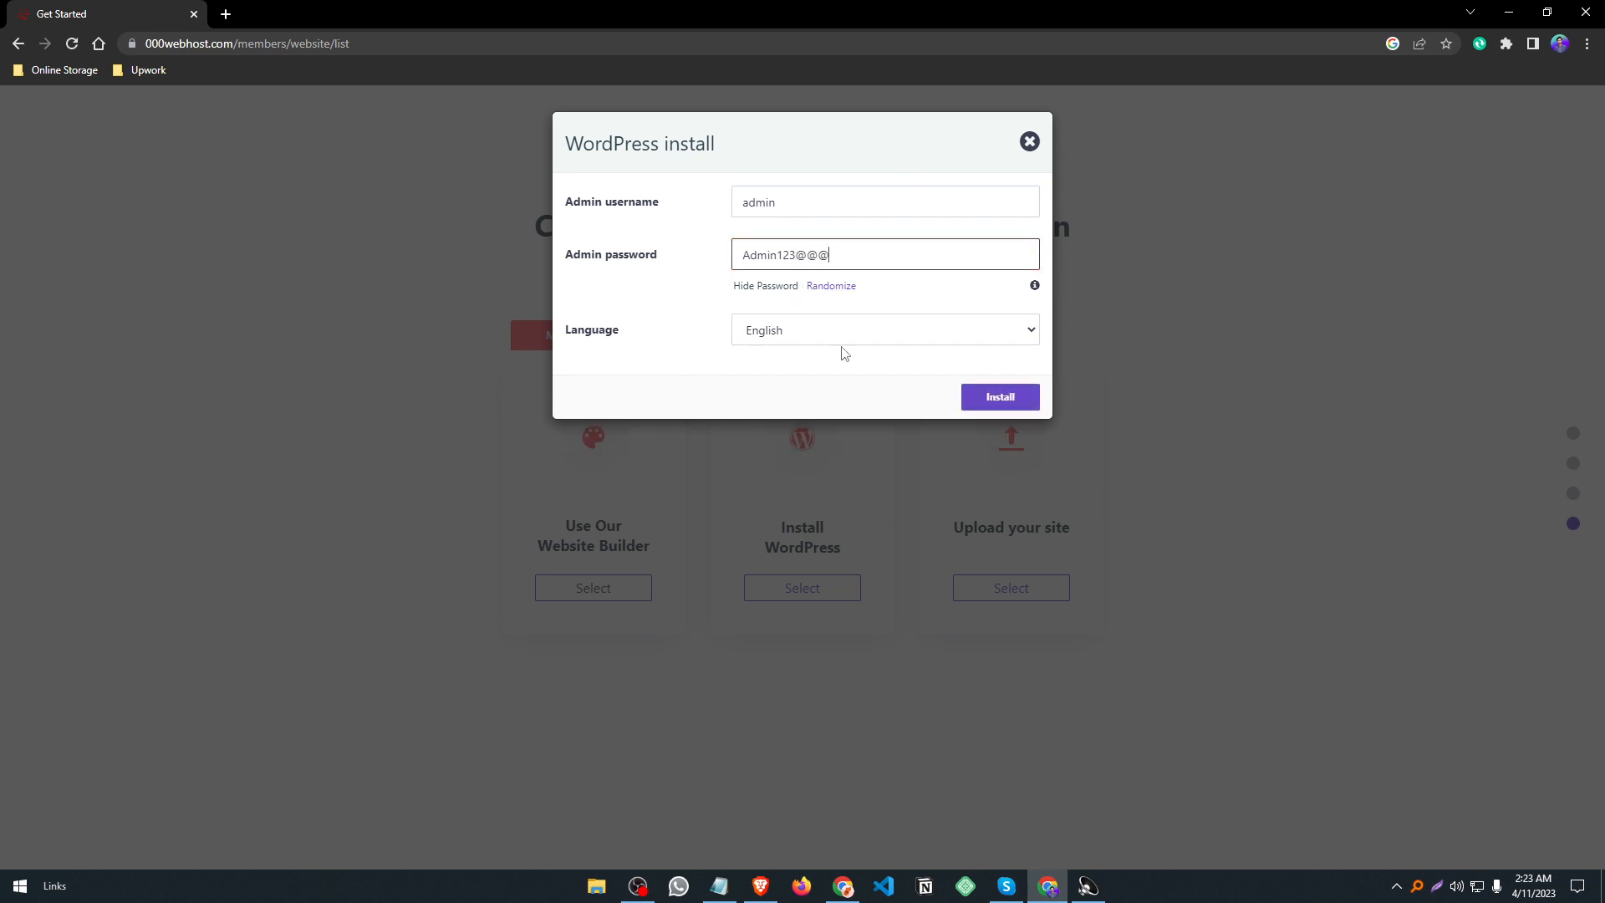
left_click(863, 334)
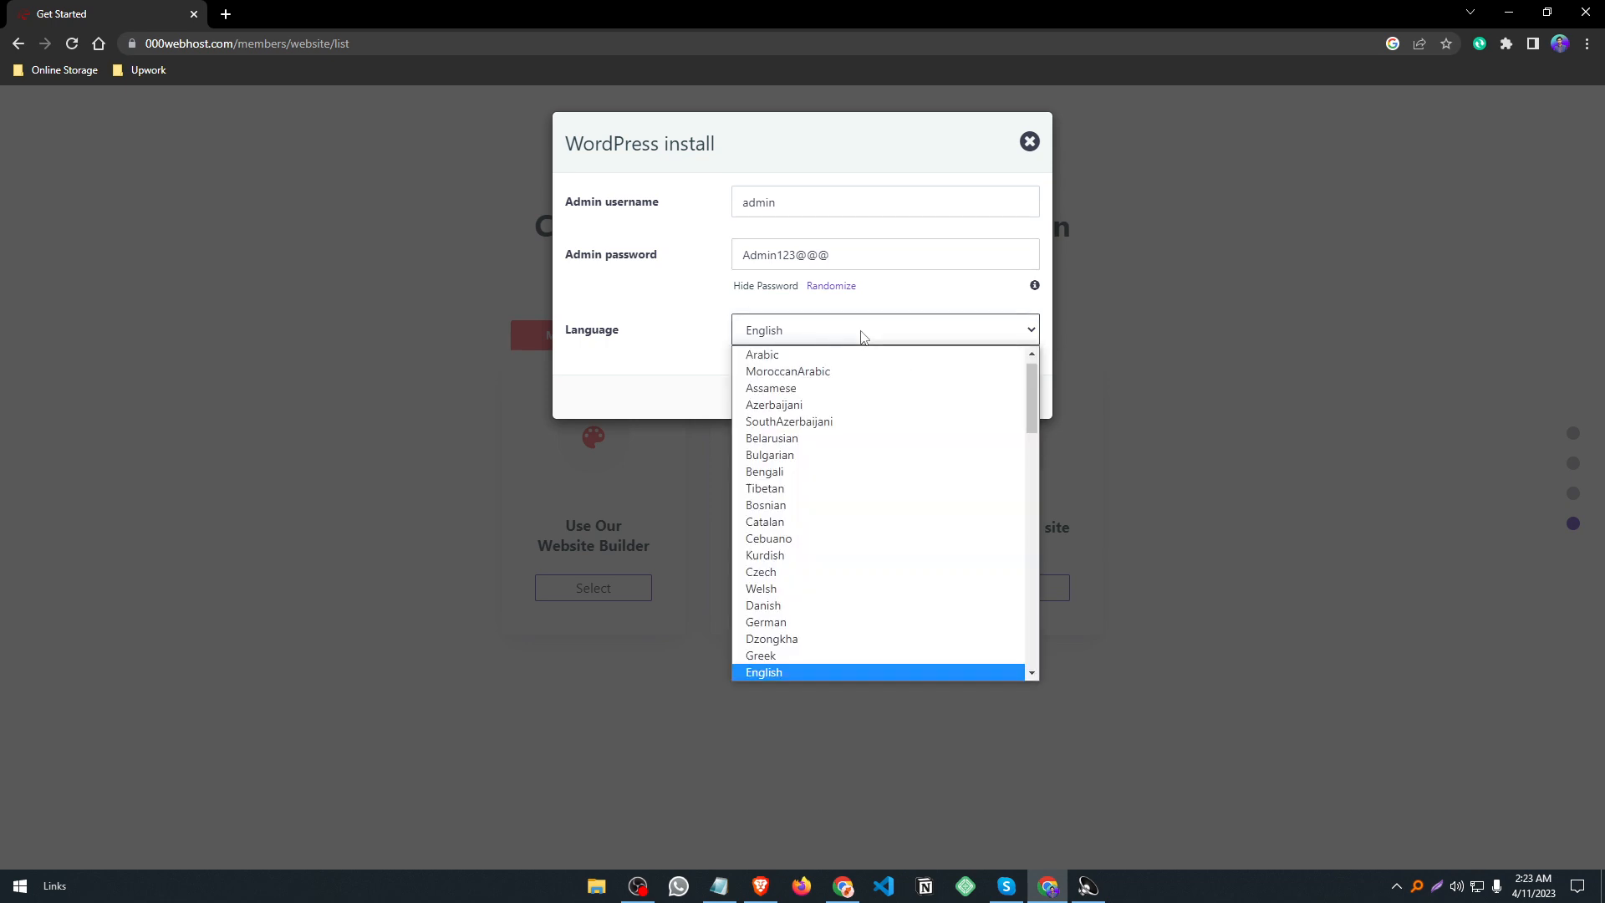
left_click(863, 334)
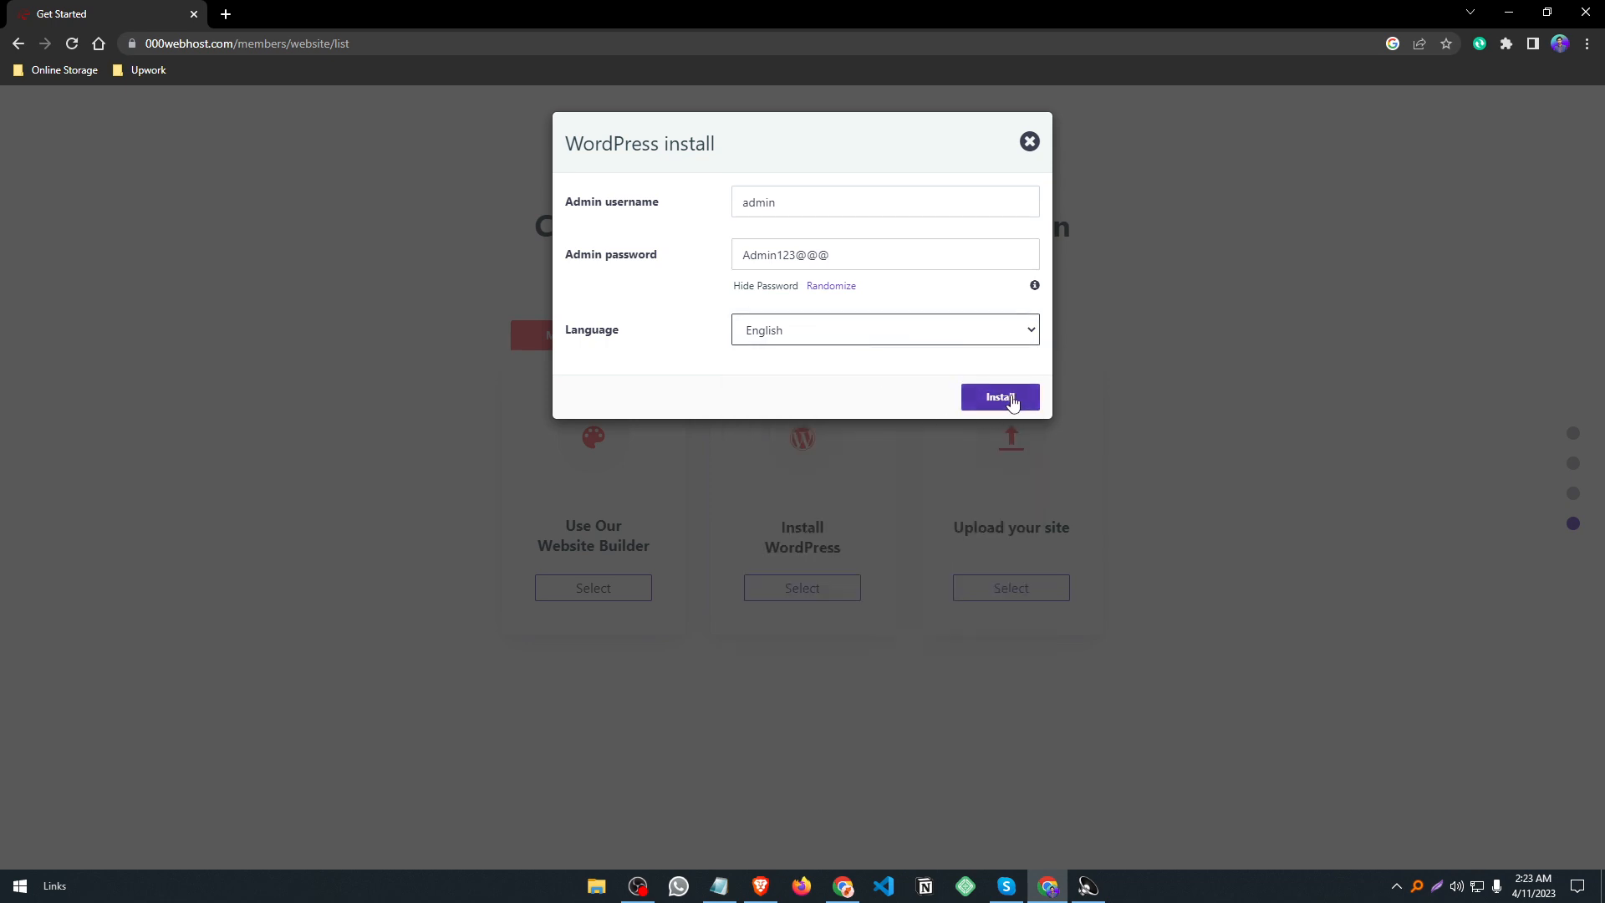
left_click(1013, 397)
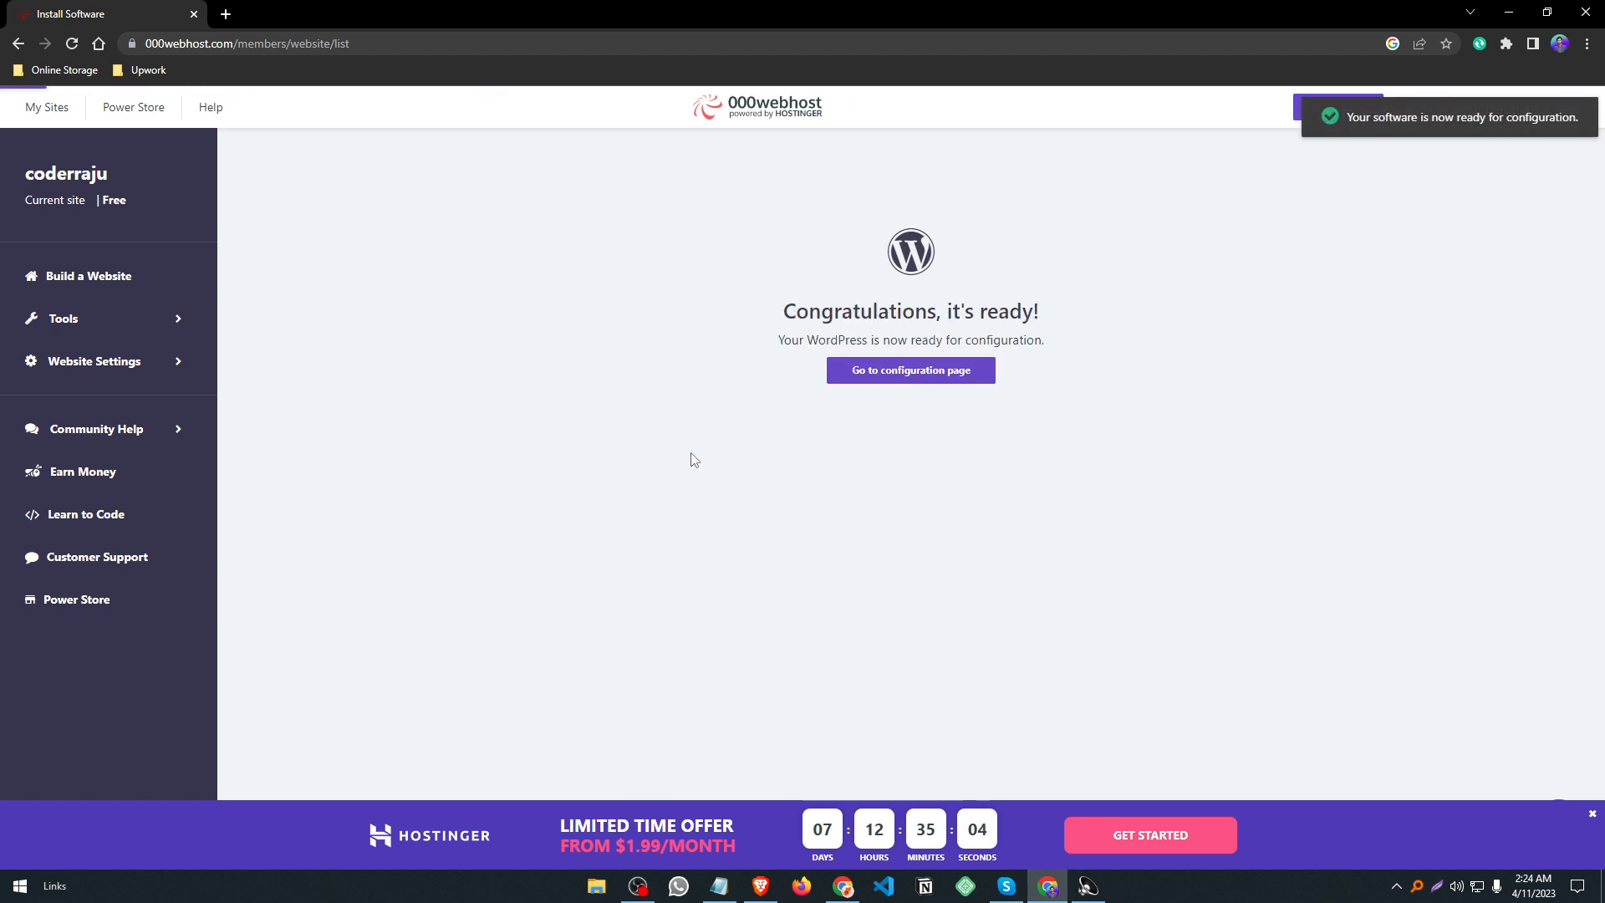
Open the WordPress configuration page in a new tab and retry the stalled wp-login.php address
left_click(912, 376)
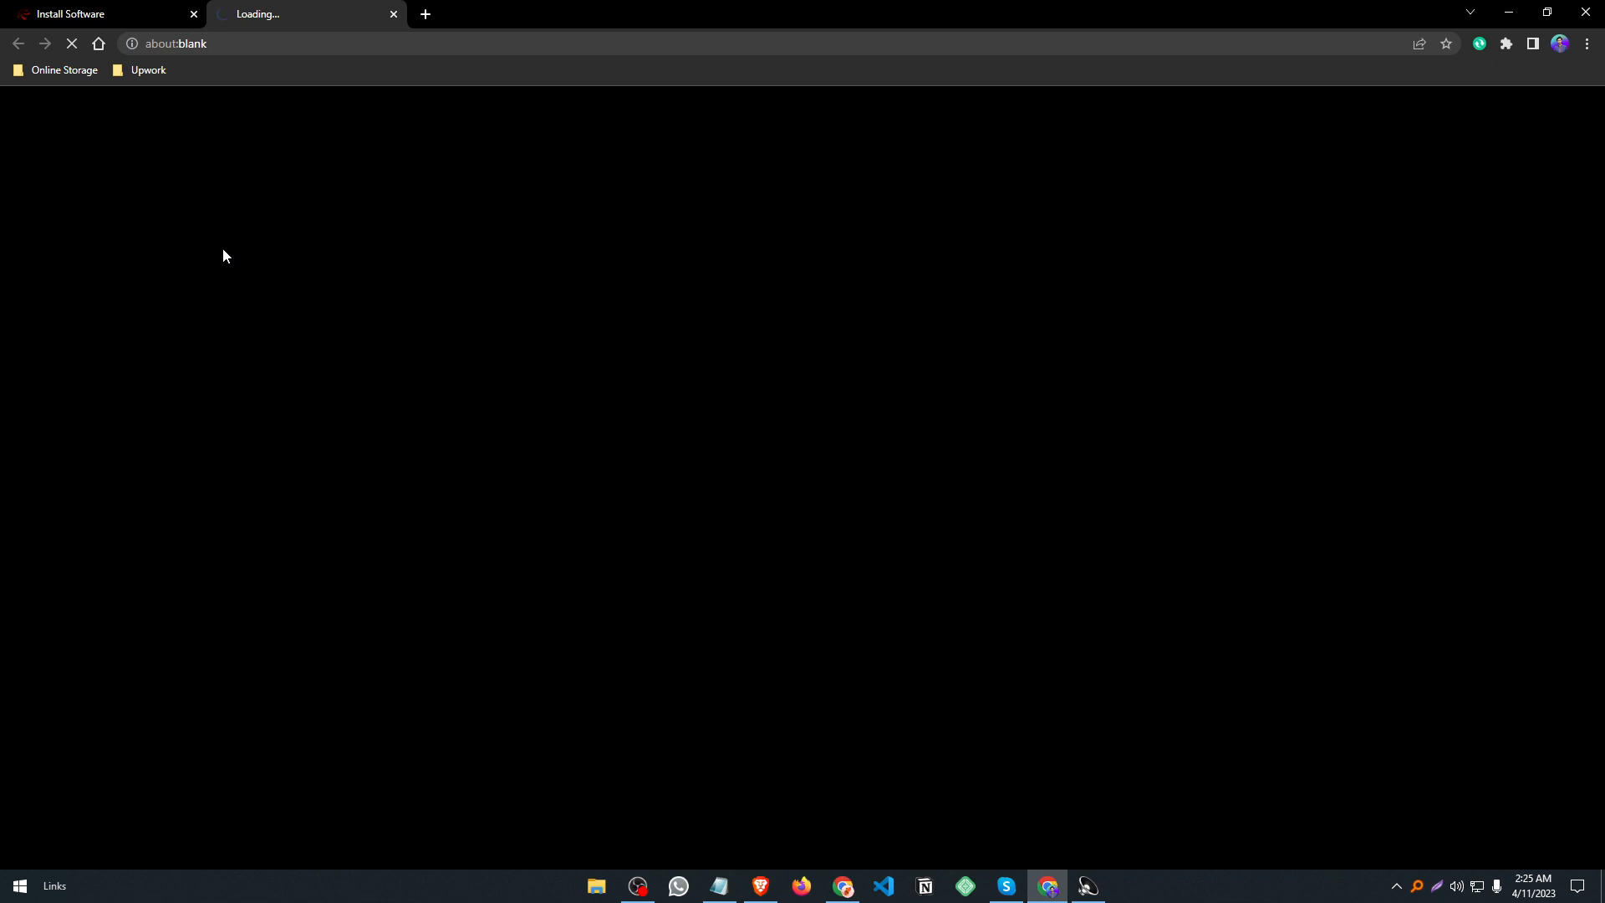
left_click(100, 6)
left_click(242, 12)
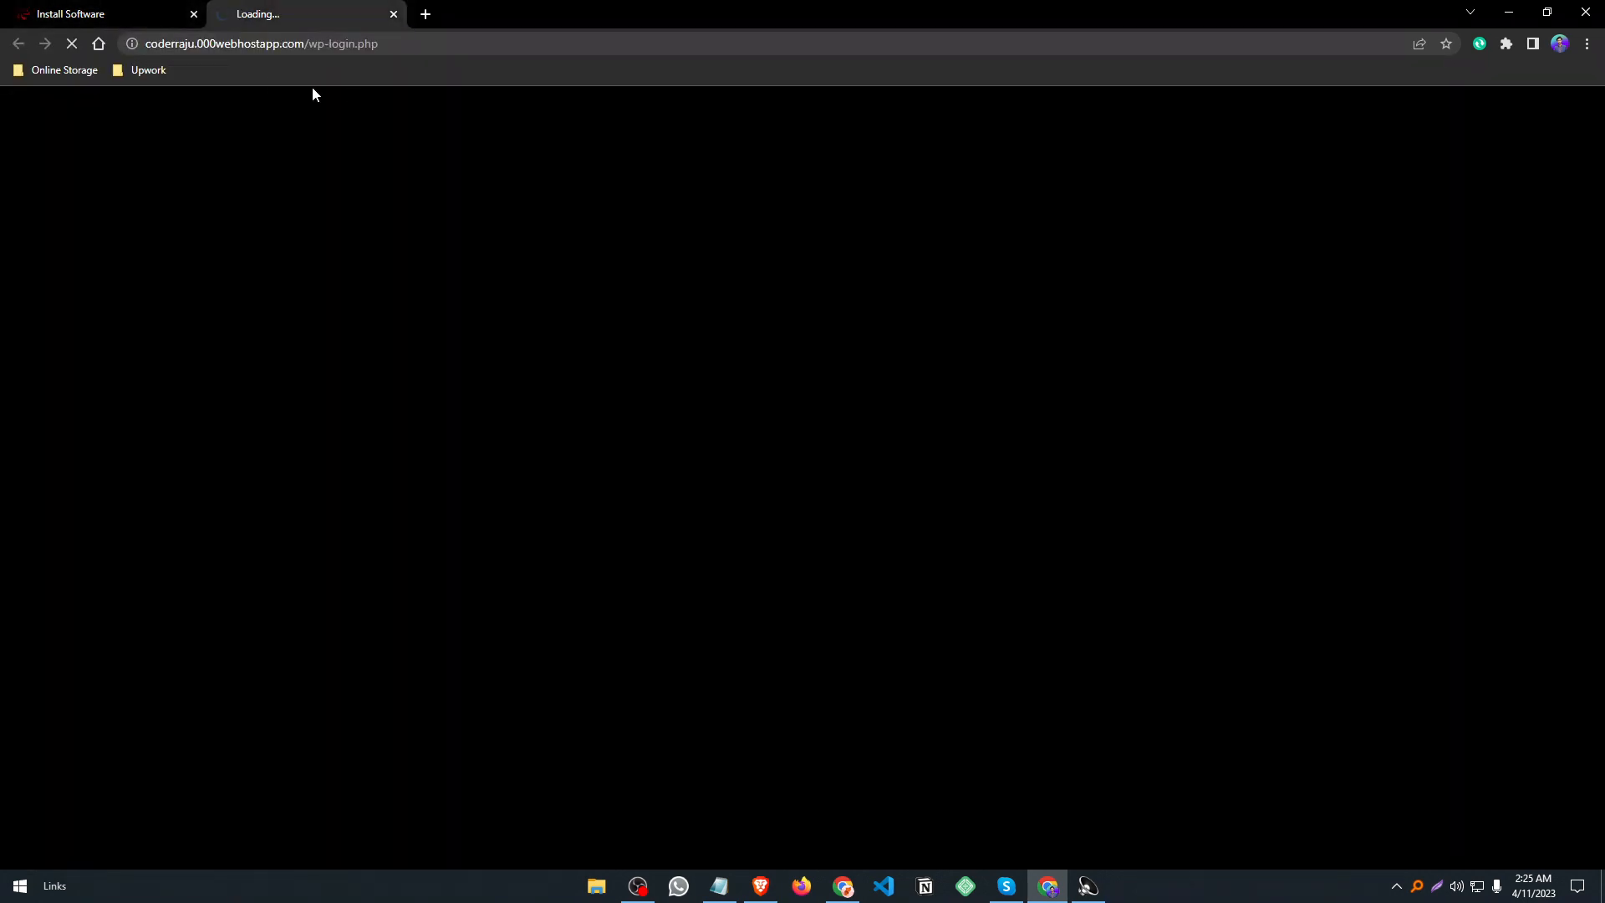
left_click_drag(309, 47, 152, 51)
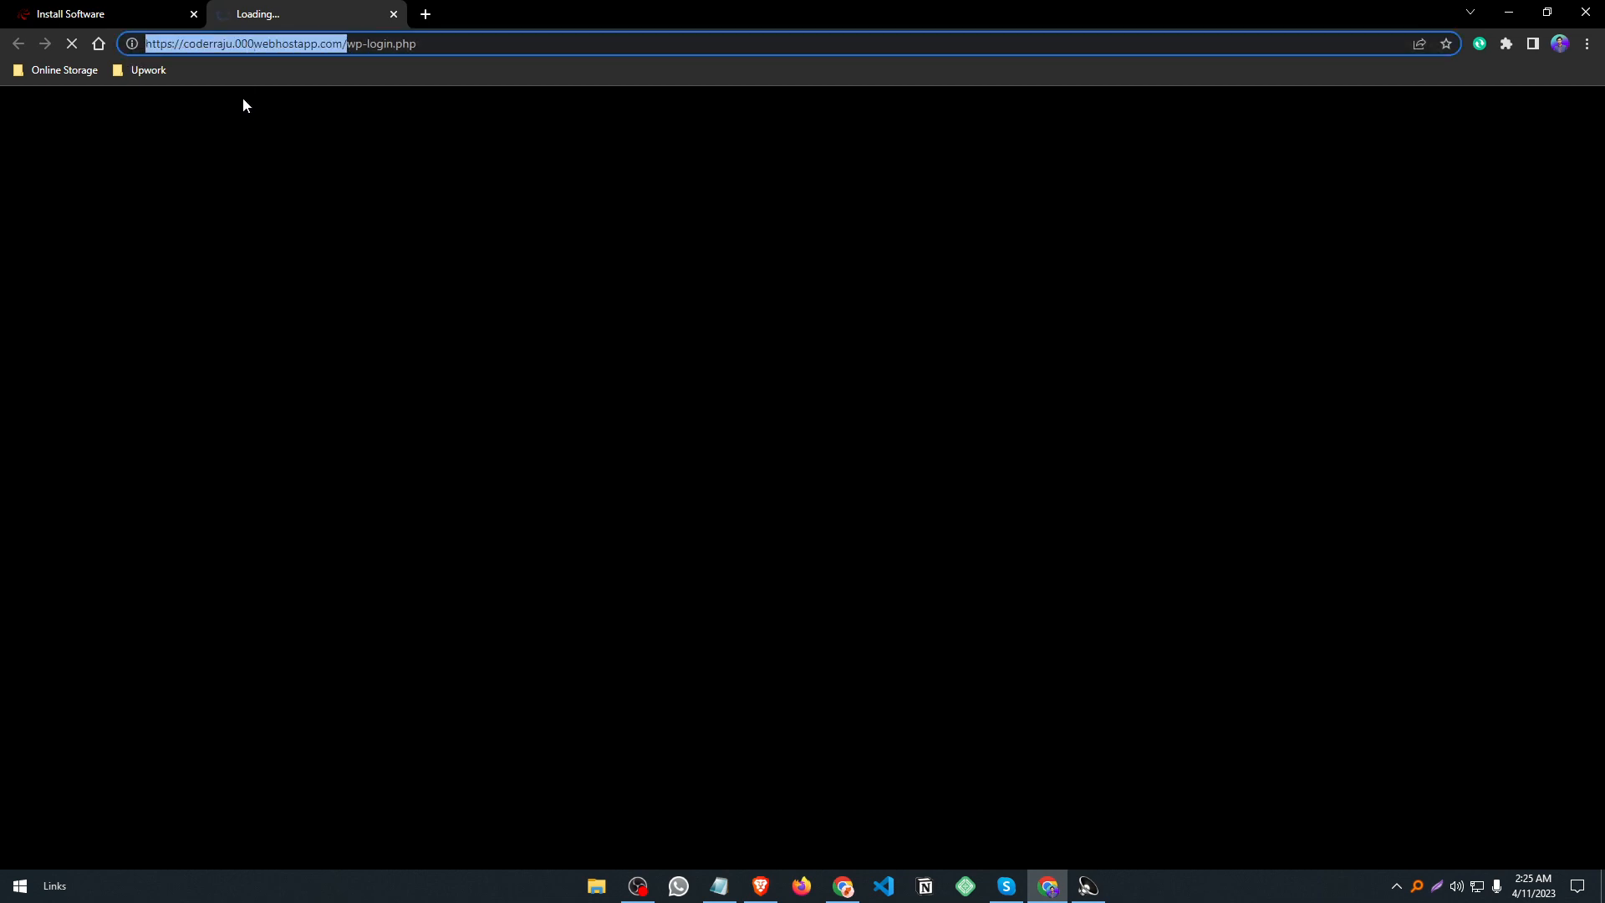
left_click(261, 46)
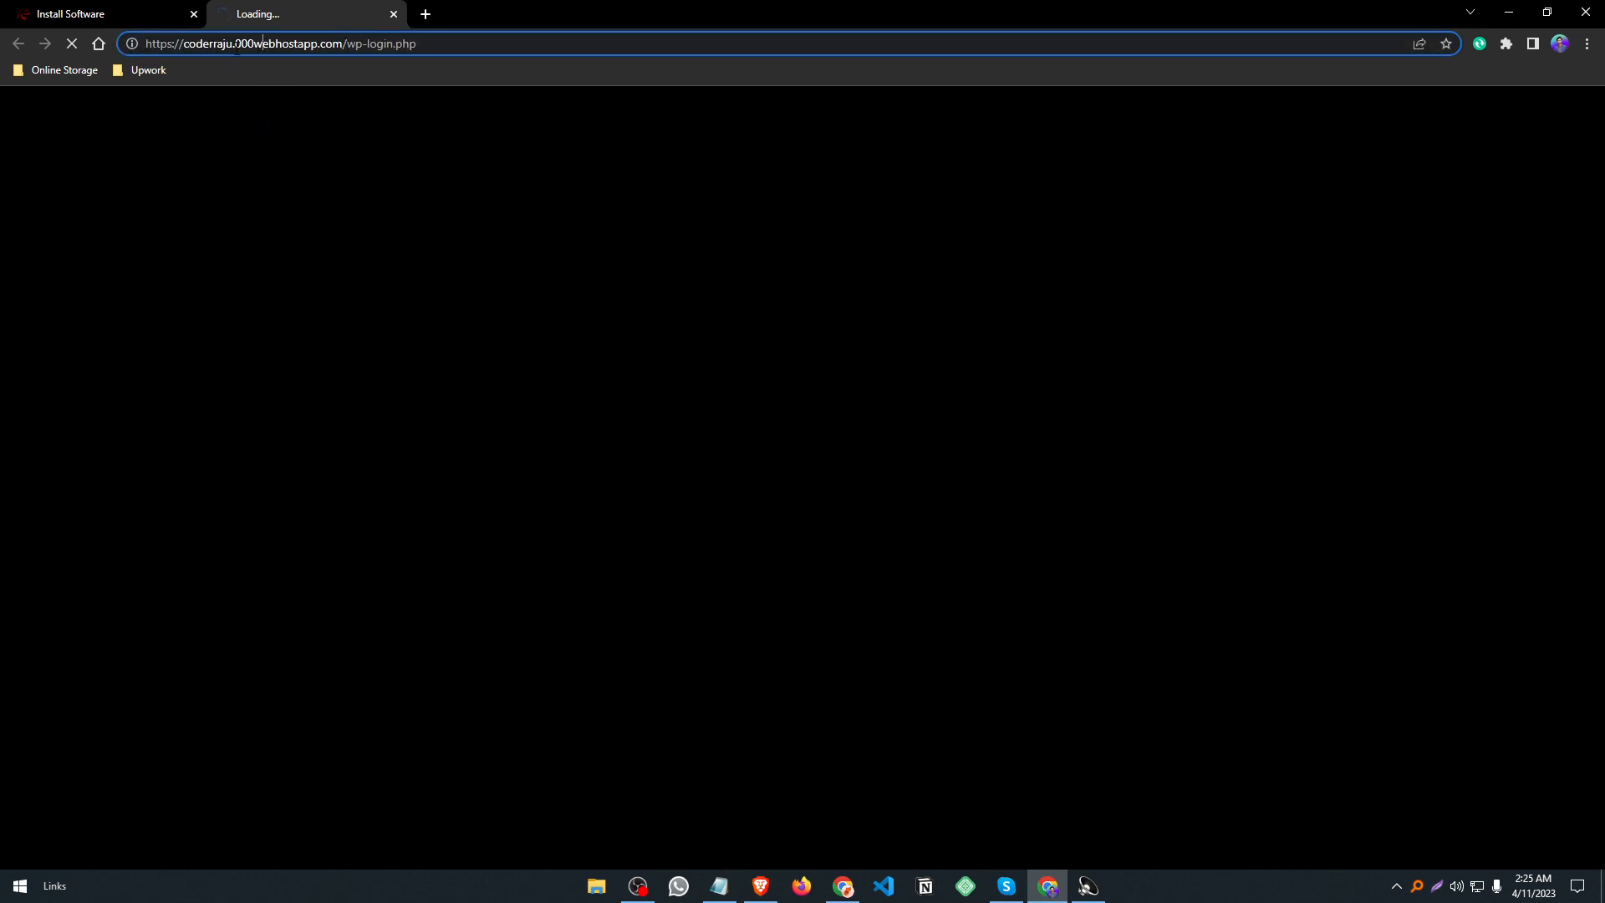
left_click_drag(235, 42, 267, 47)
left_click(263, 44)
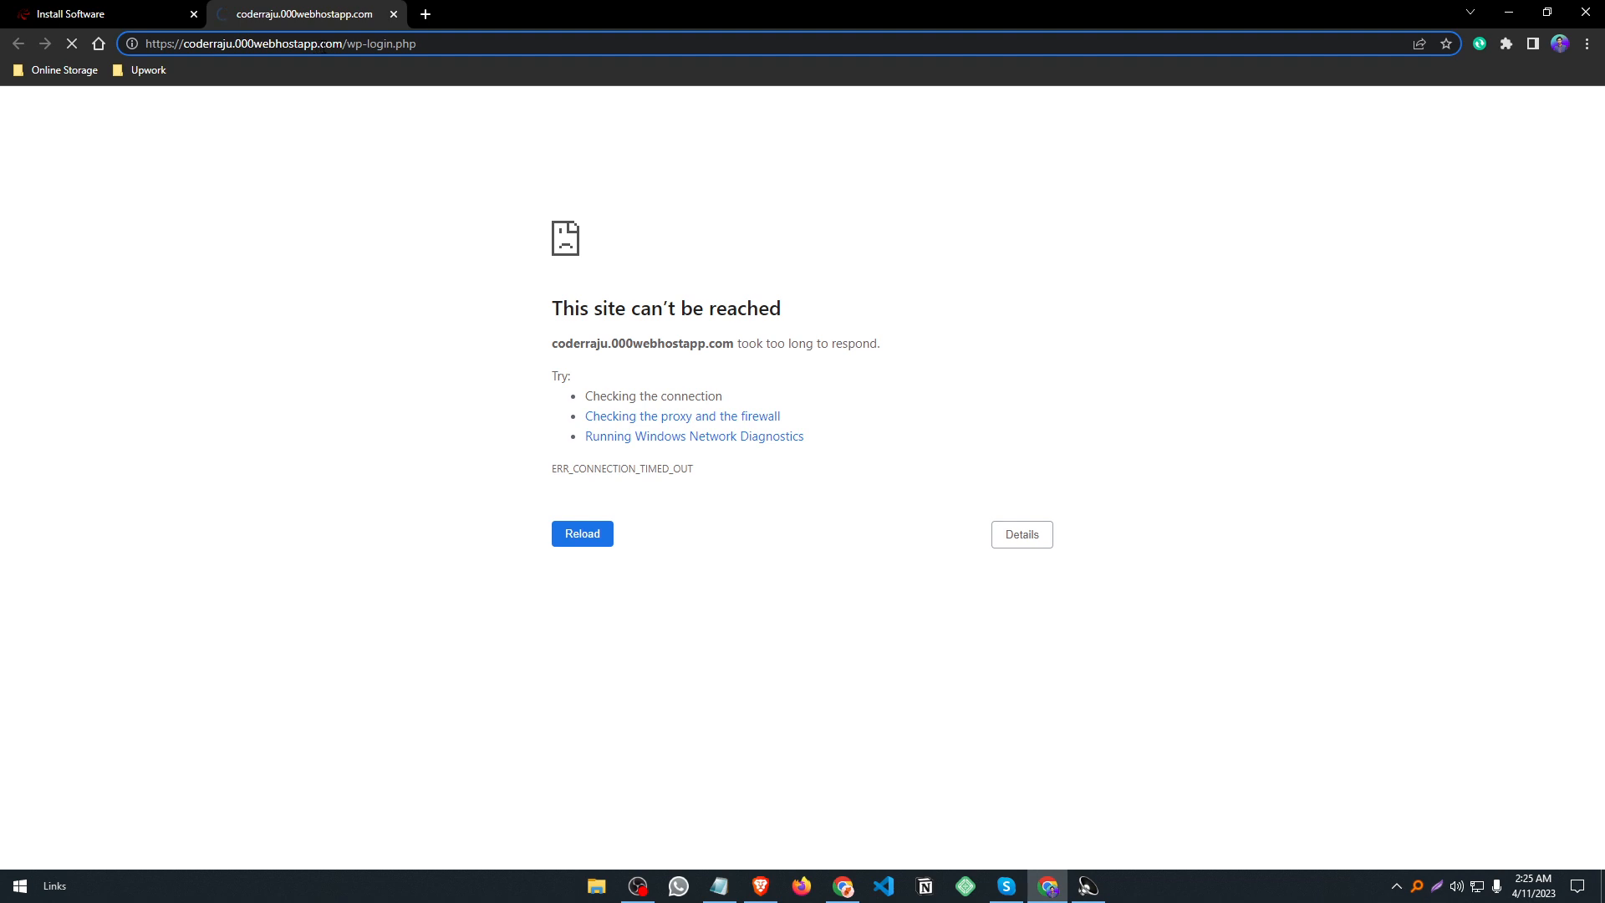
Reload the timed-out wp-login.php address again, then return to the Congratulations page tab
left_click_drag(340, 43, 189, 43)
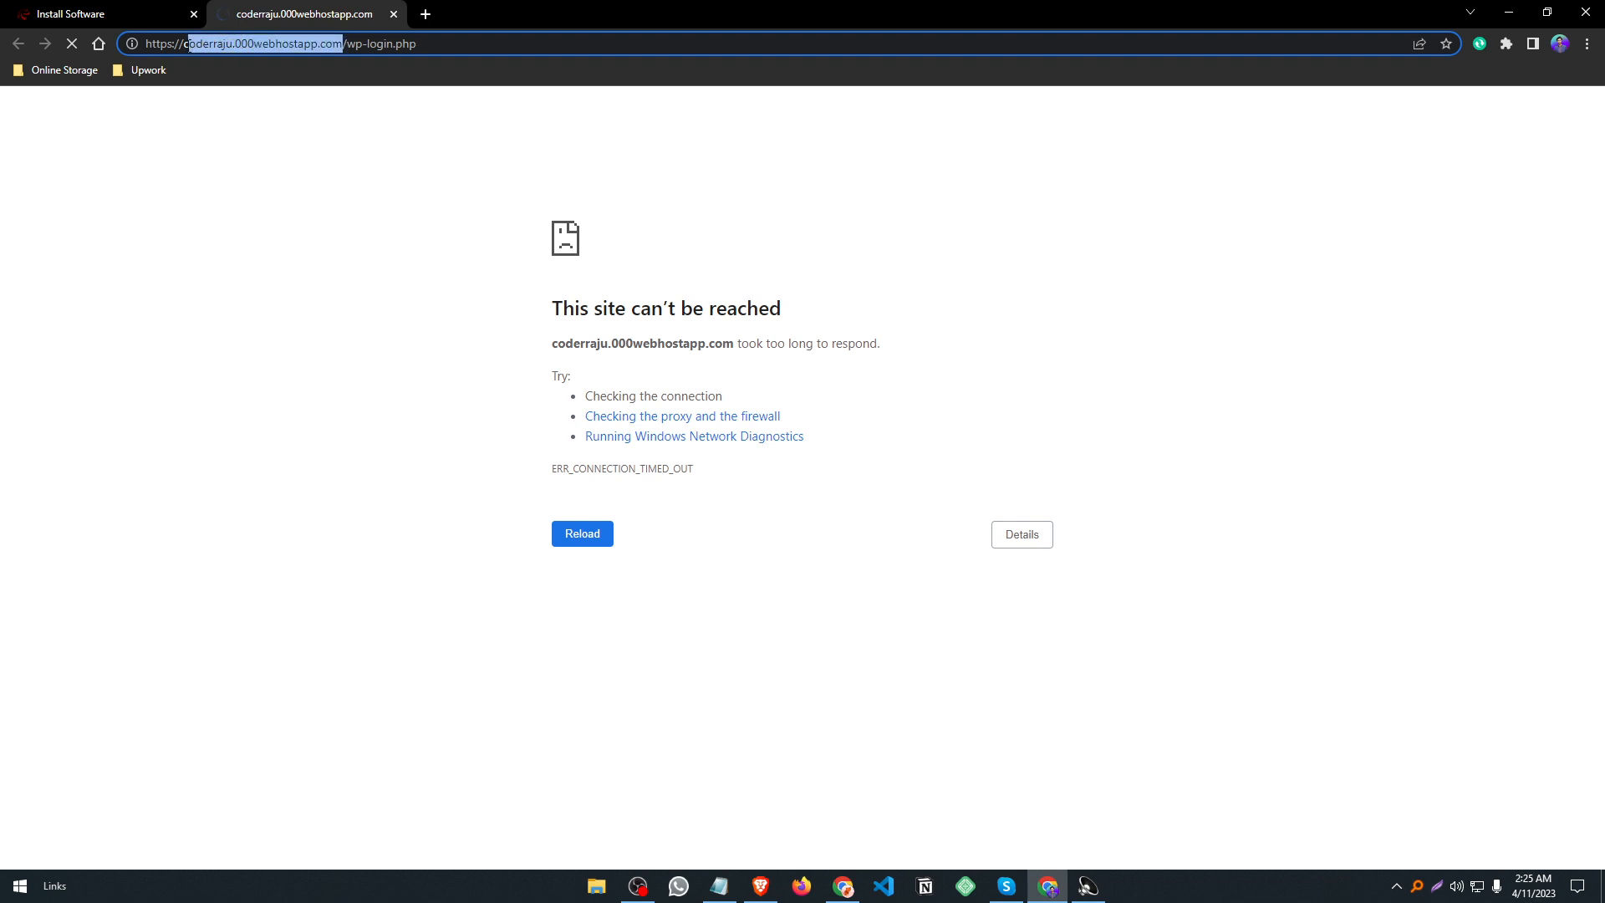
left_click(242, 43)
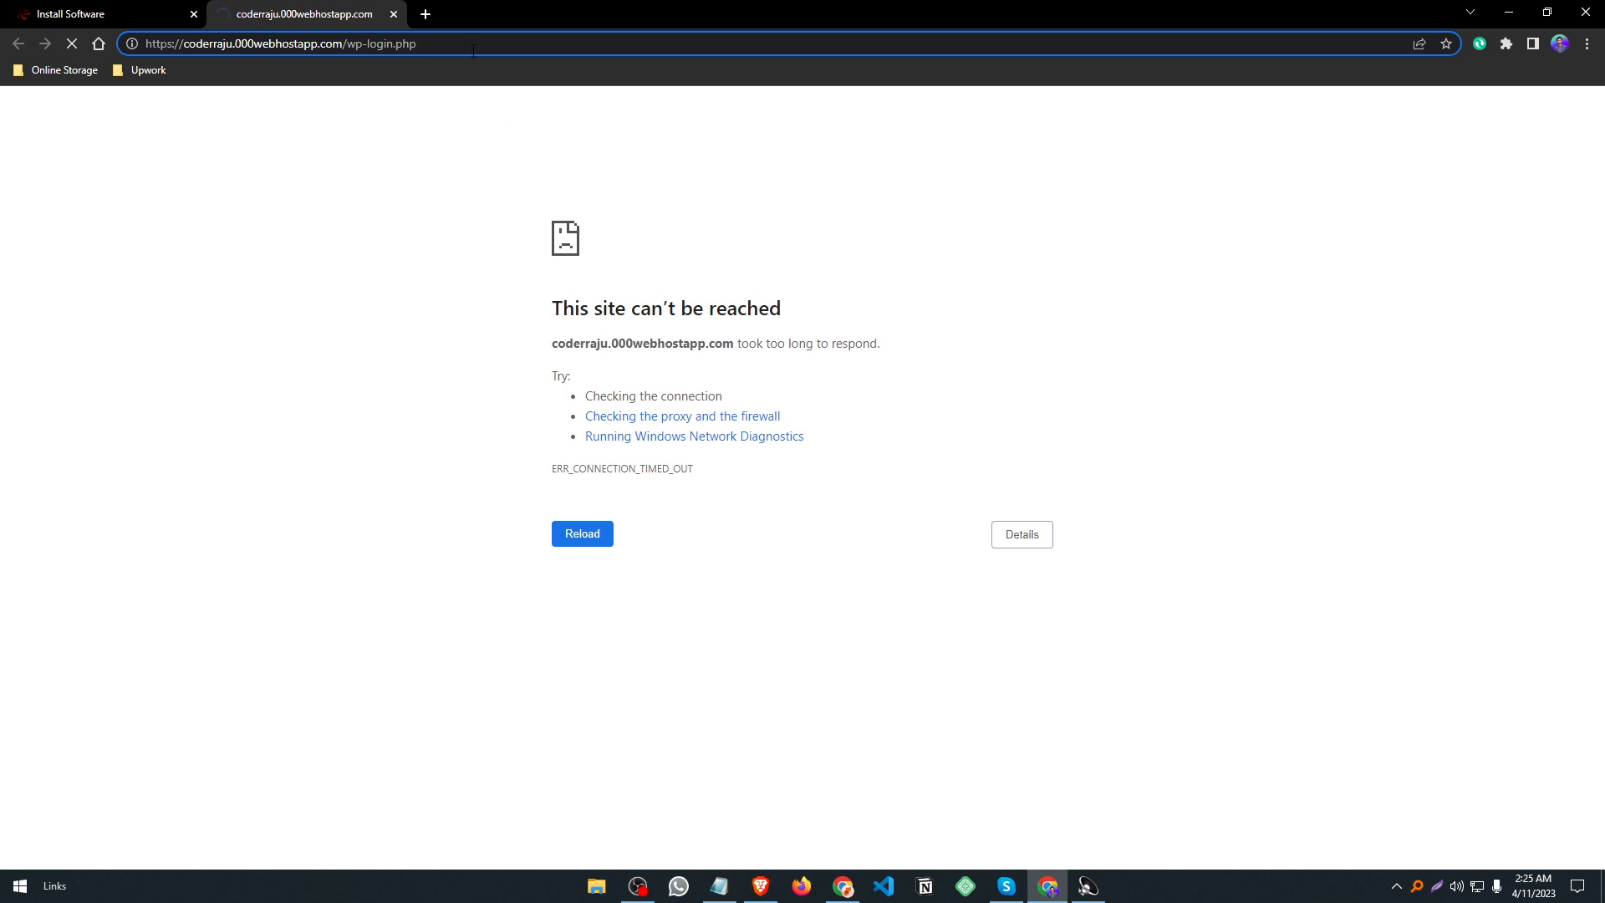
left_click_drag(458, 59, 145, 60)
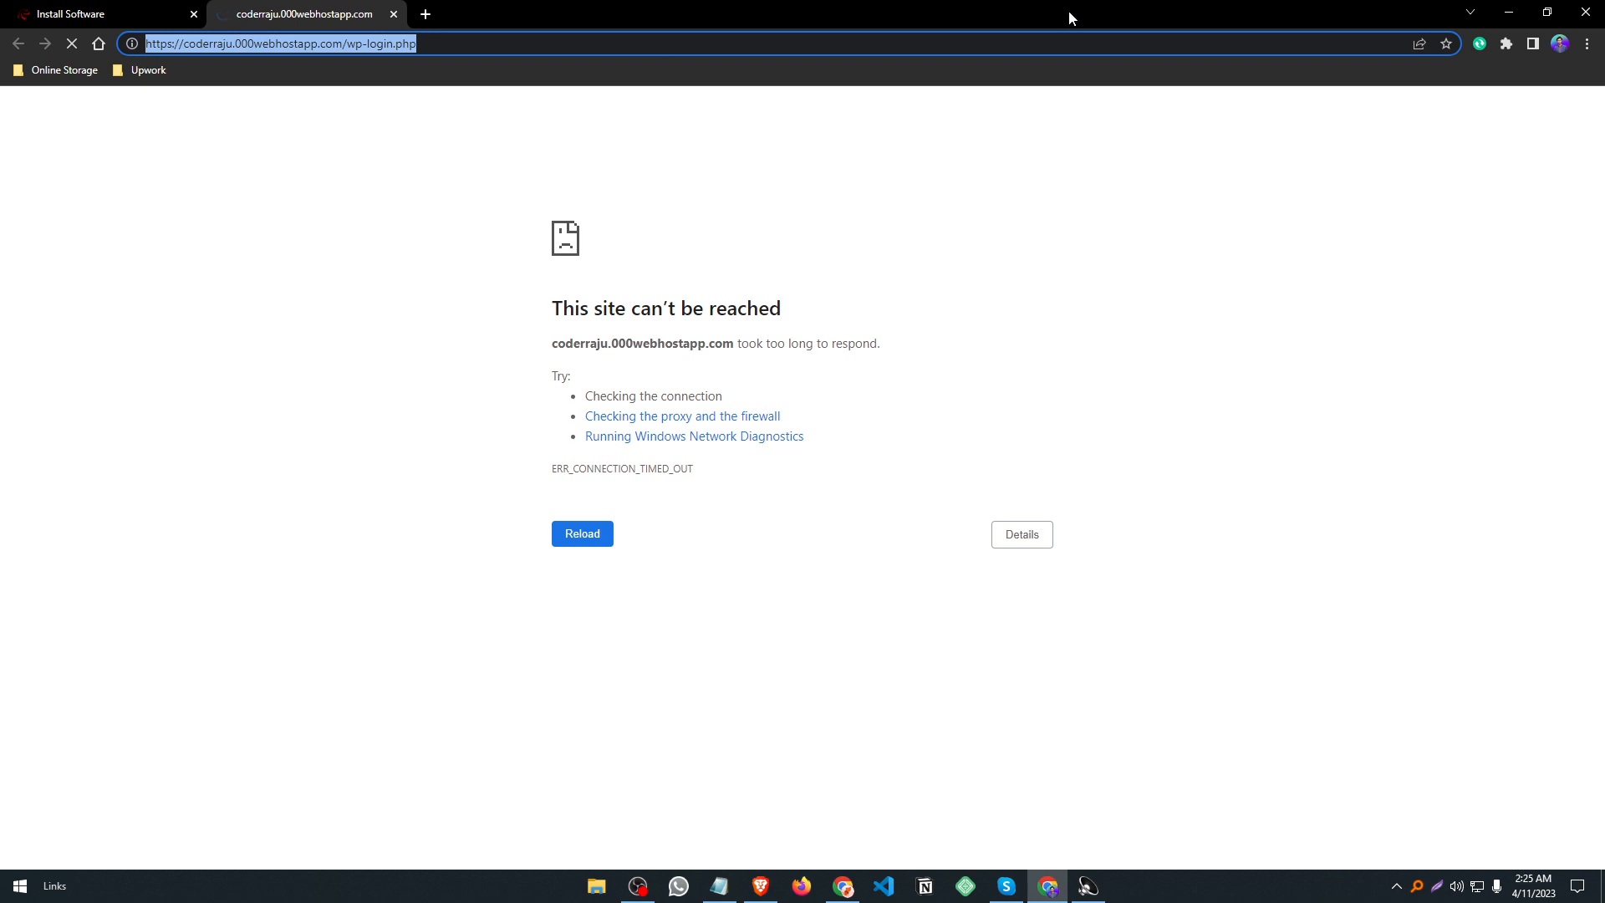
key("Return")
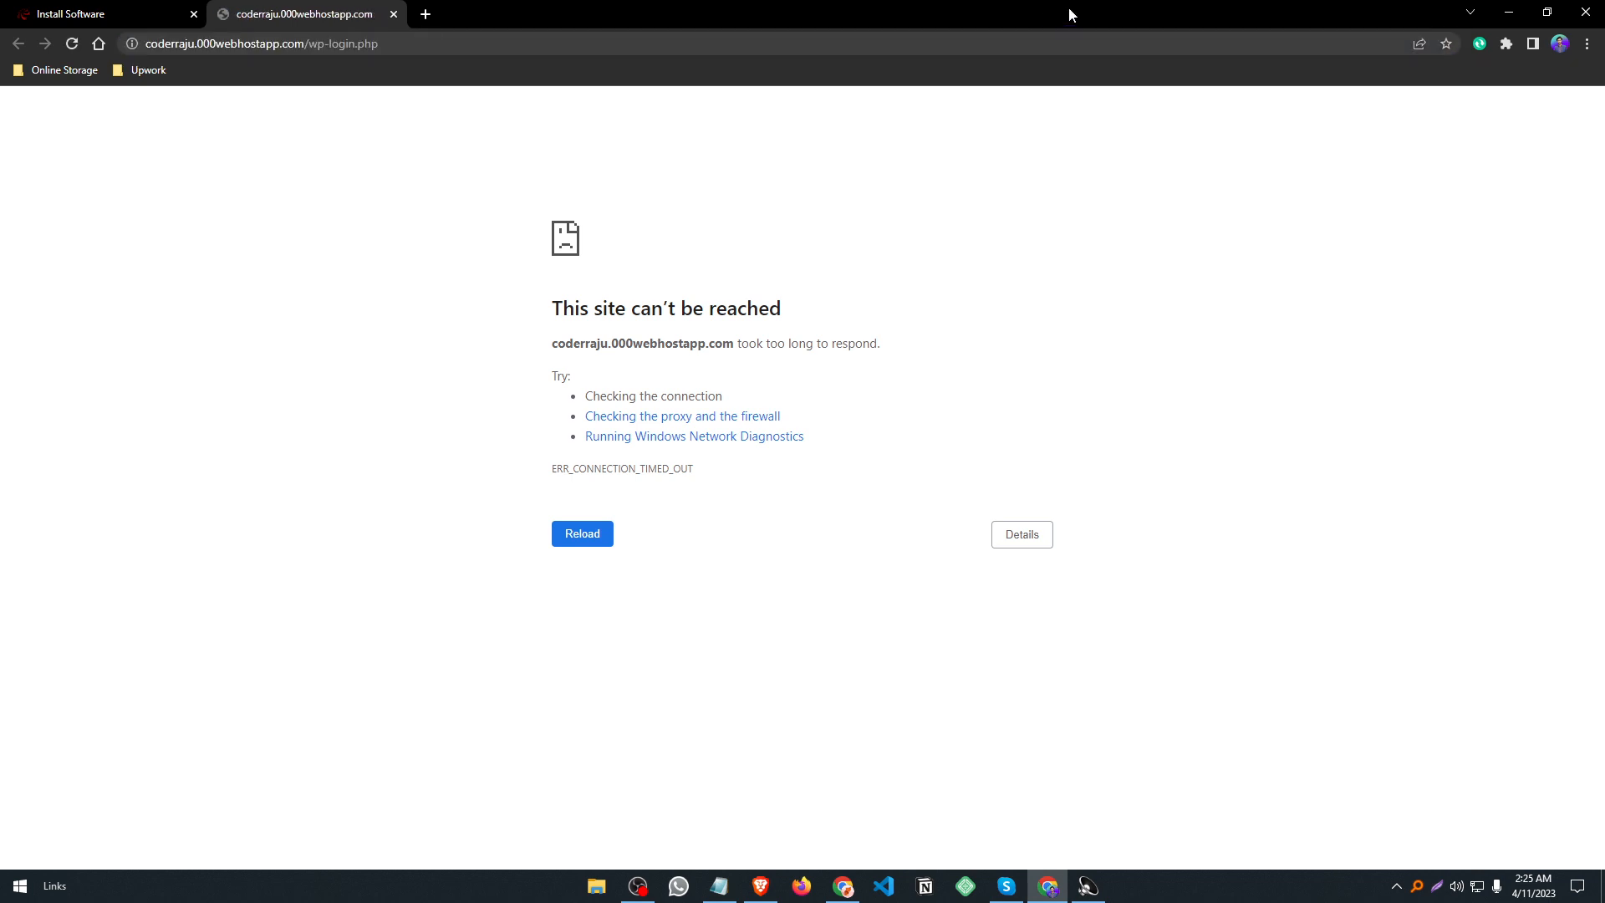
left_click(432, 46)
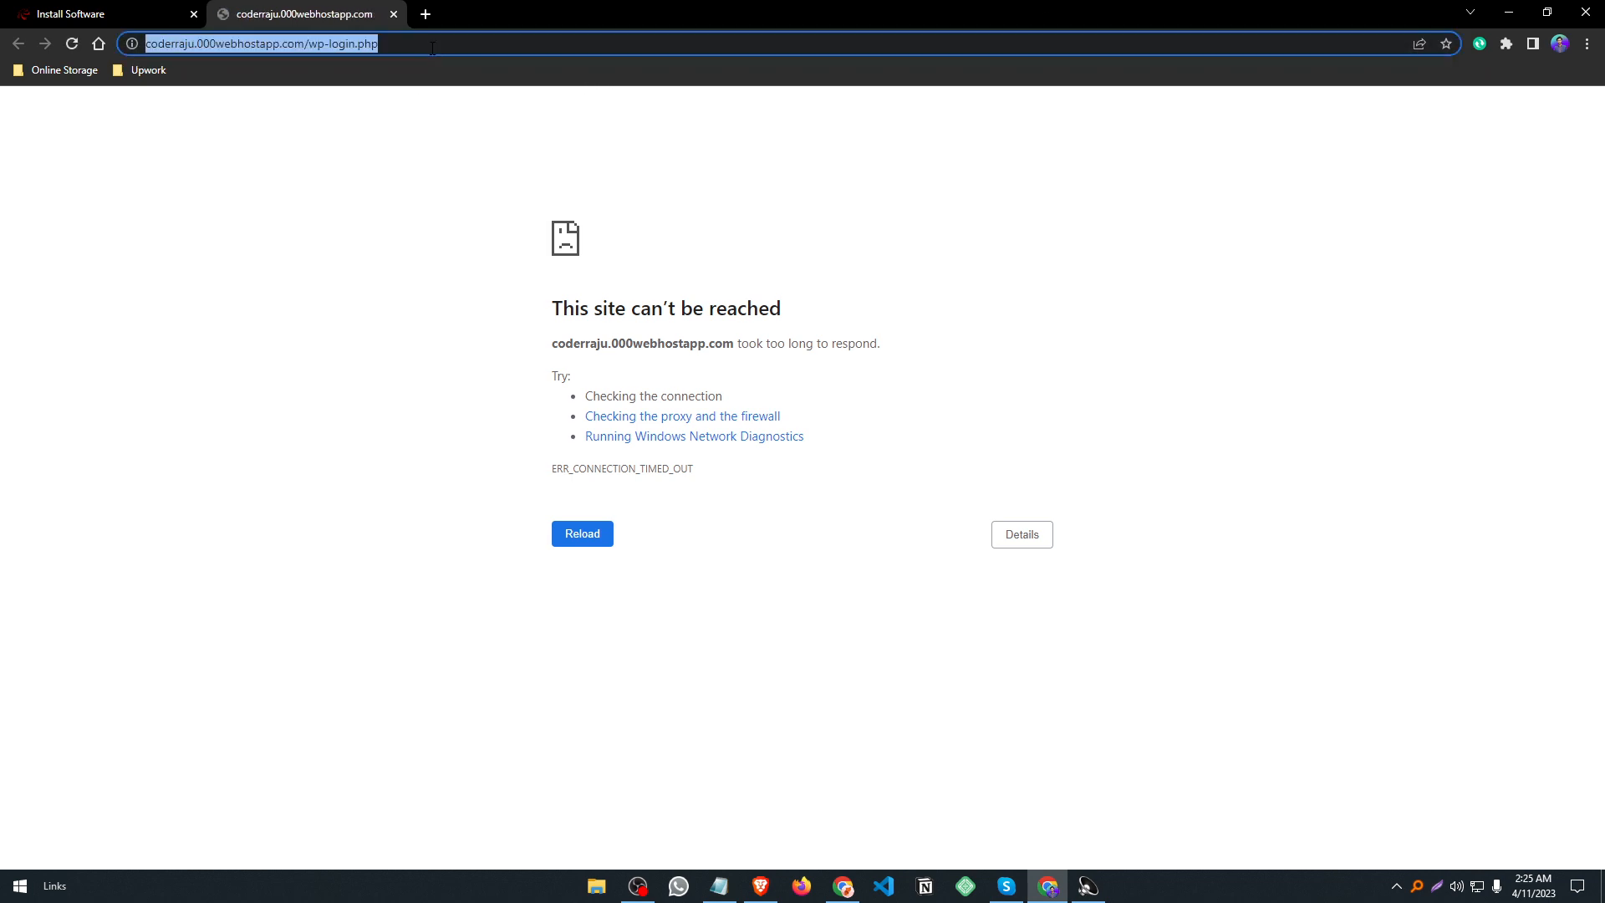
key("Return")
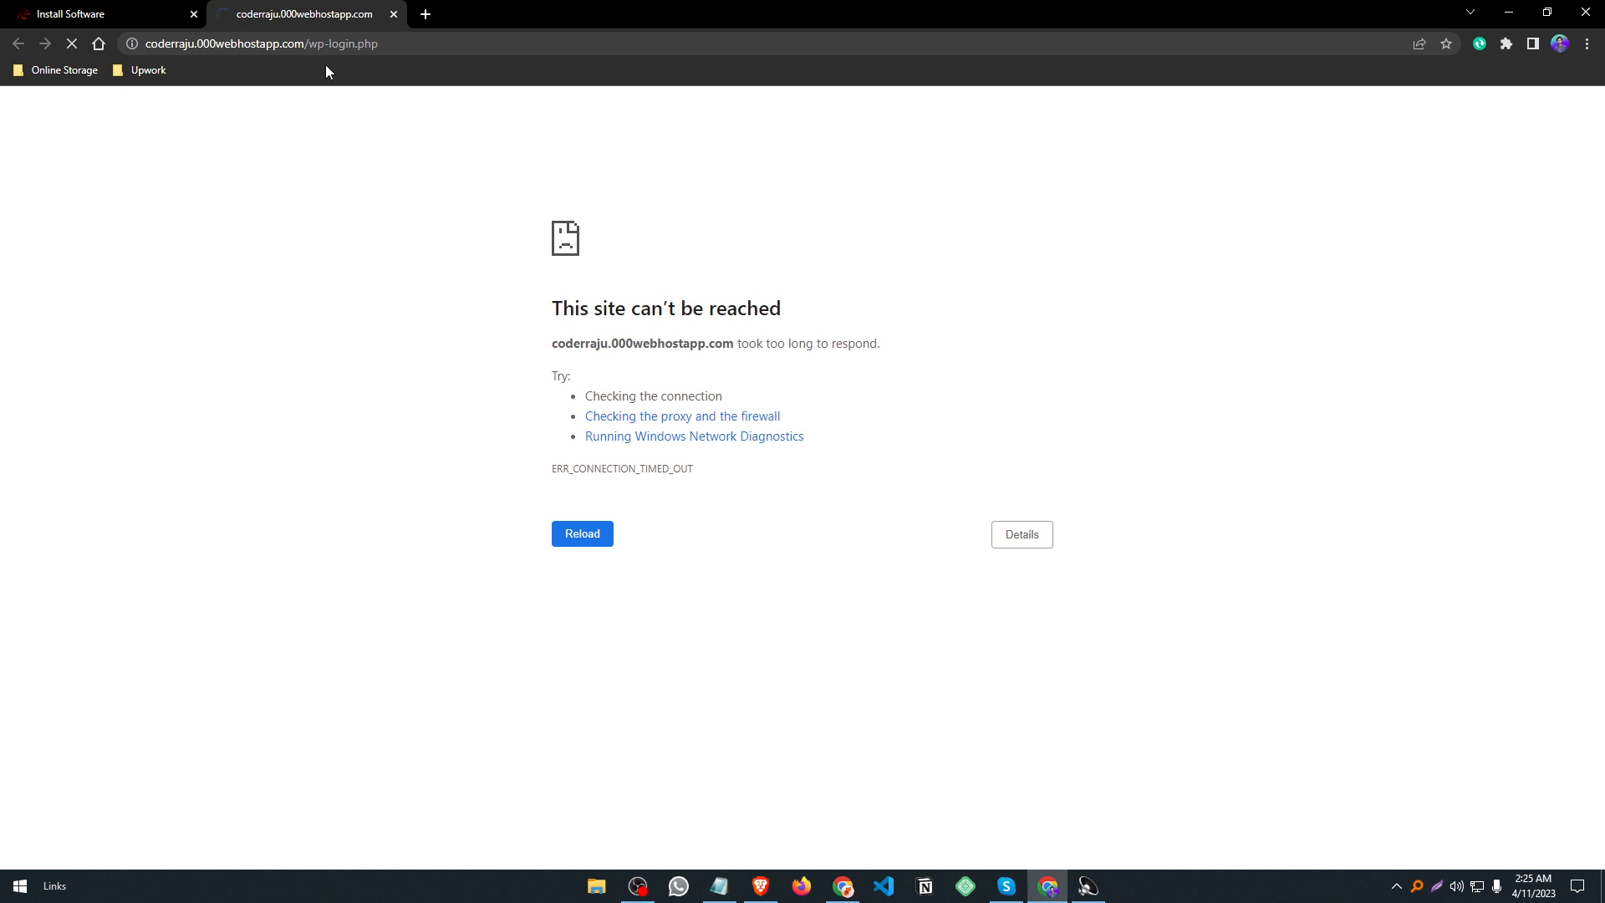
left_click(121, 13)
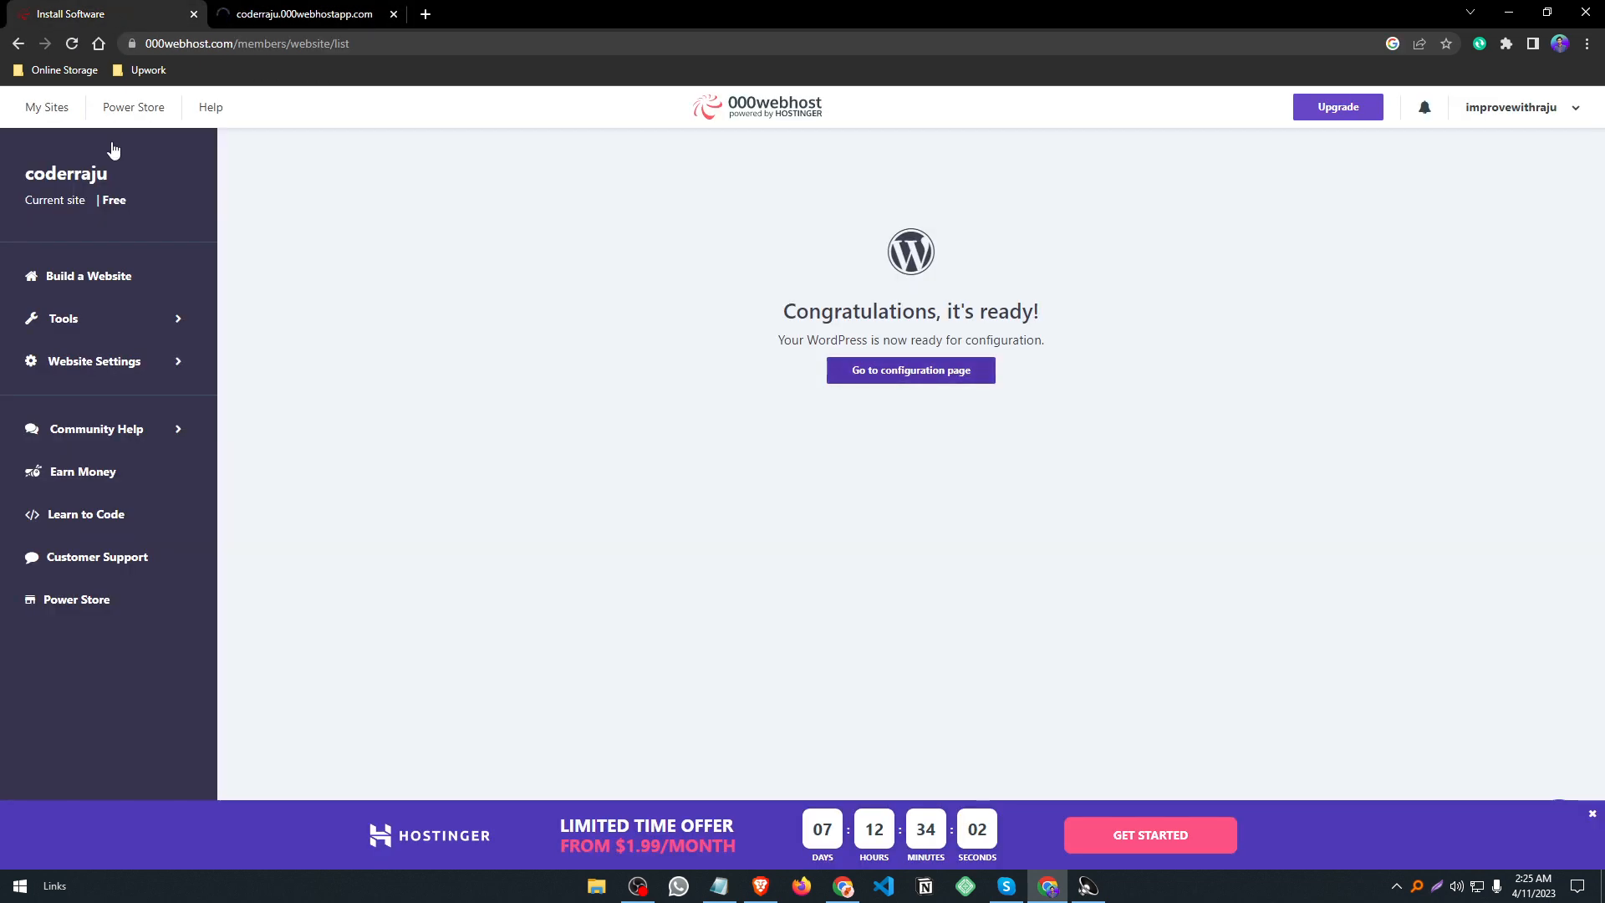
Refresh the 000webhost tab and change the site address from wp-login.php to wp-admin
left_click(75, 44)
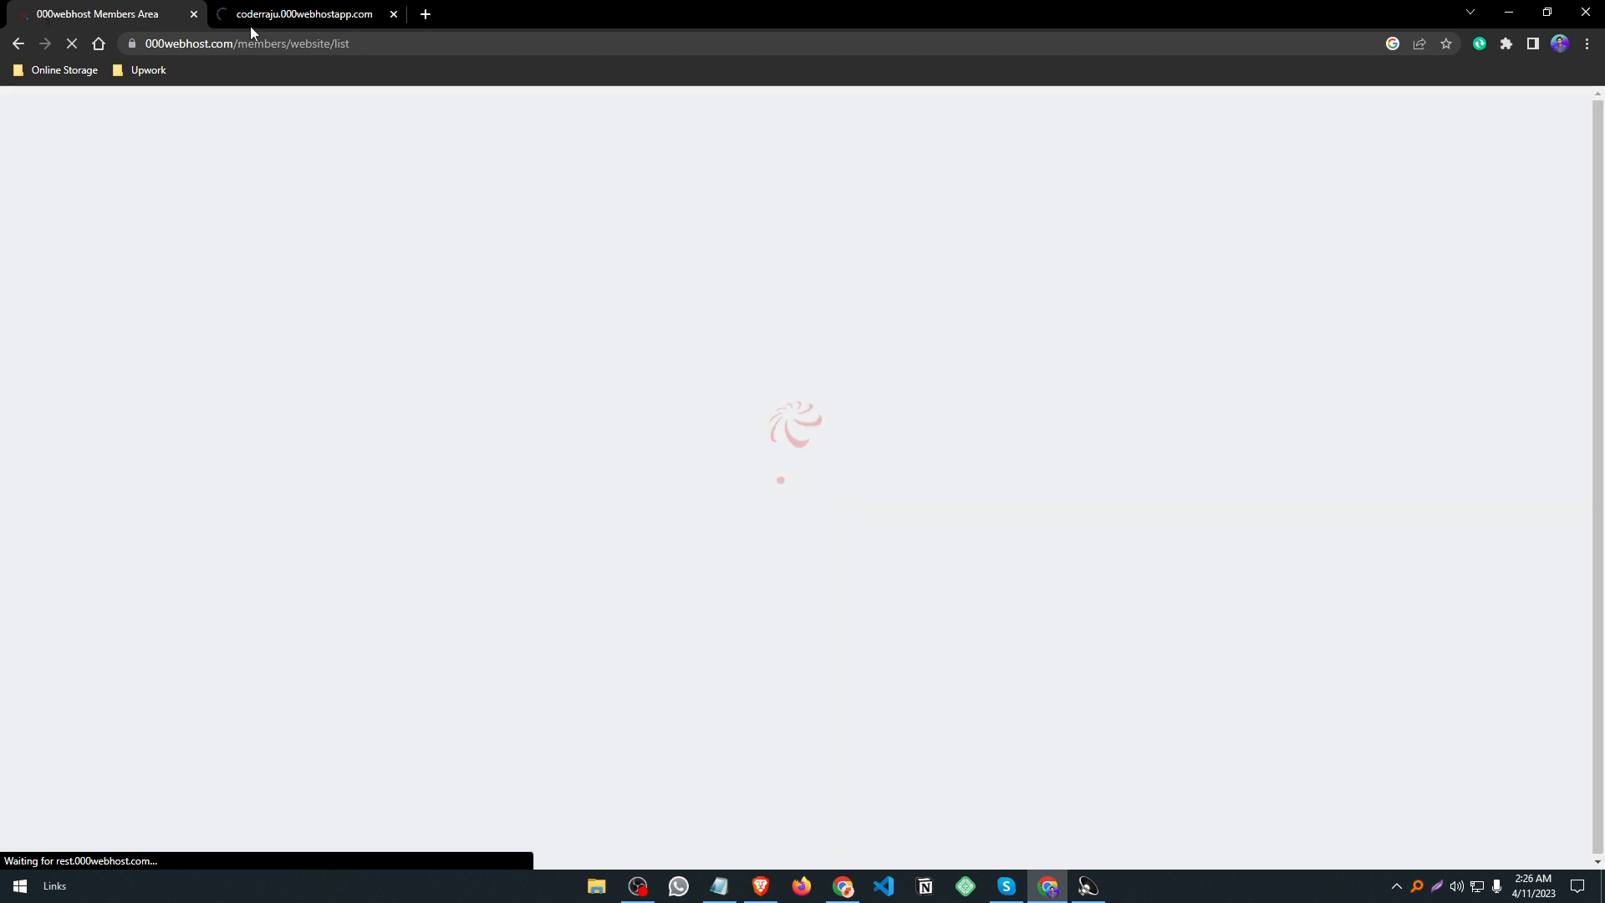
left_click(286, 14)
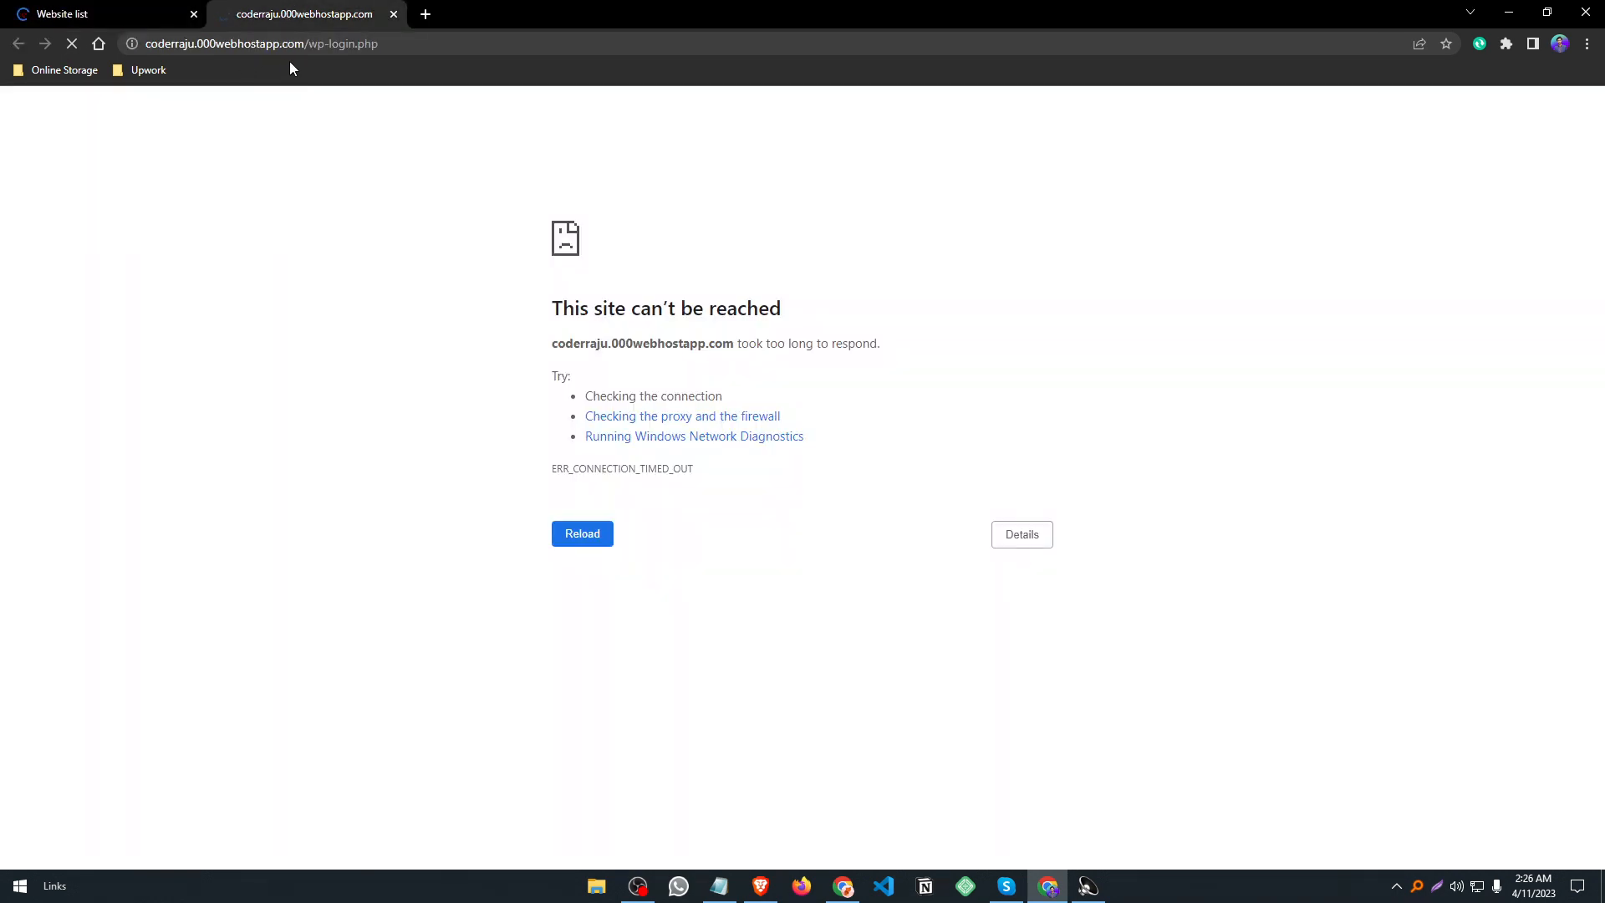
left_click_drag(305, 44, 760, 7)
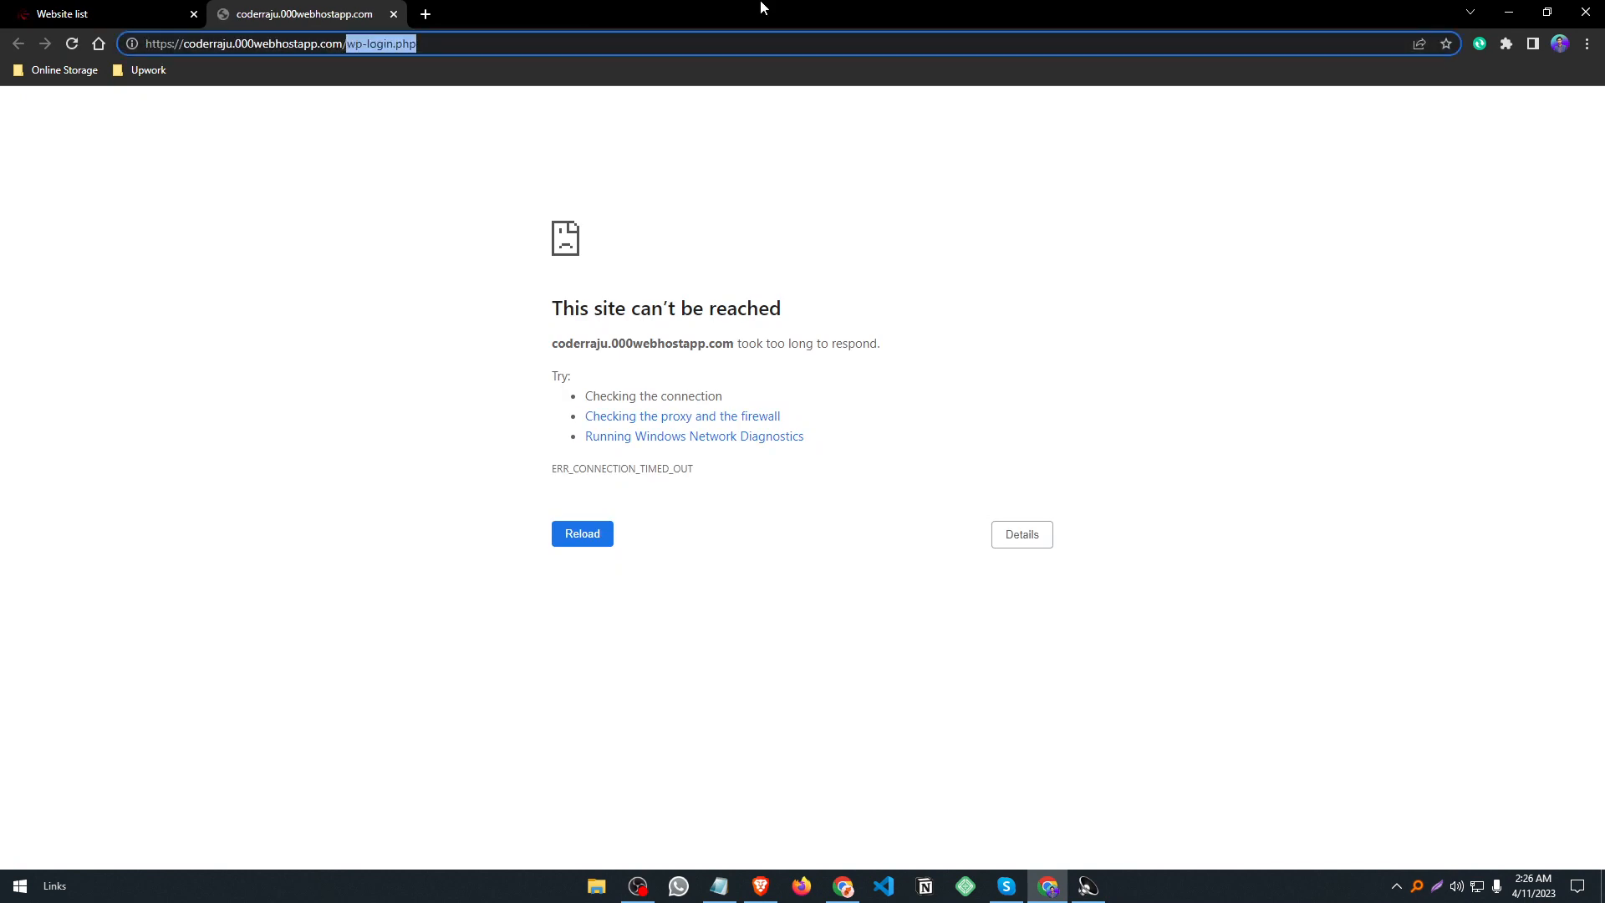
key("BackSpace")
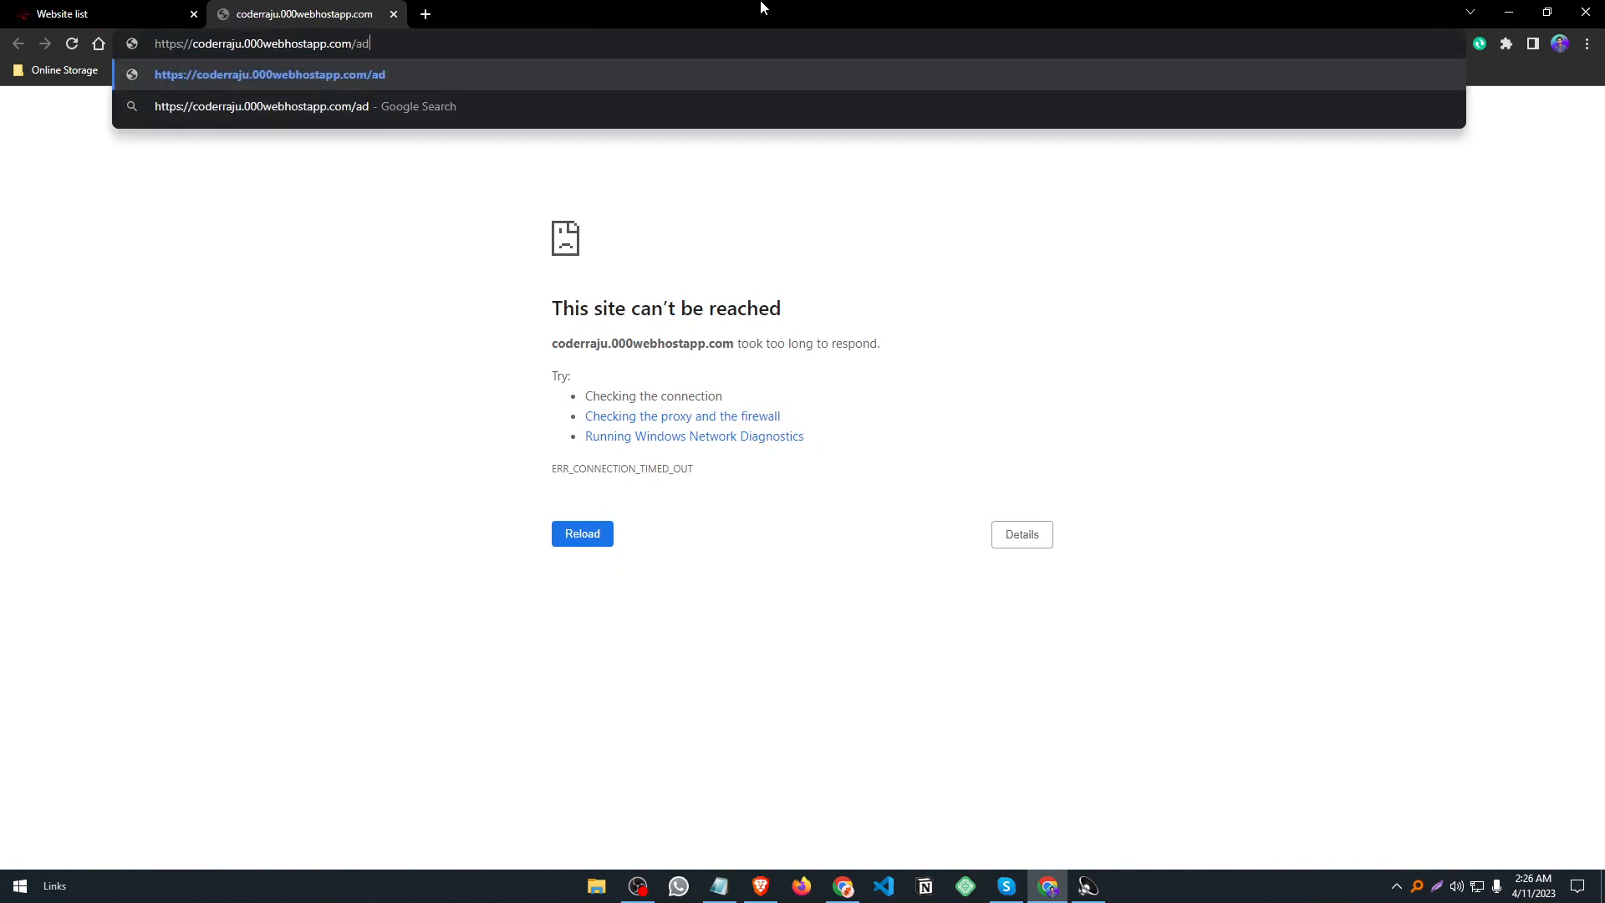
type("wp-admin%2F&reauth=1")
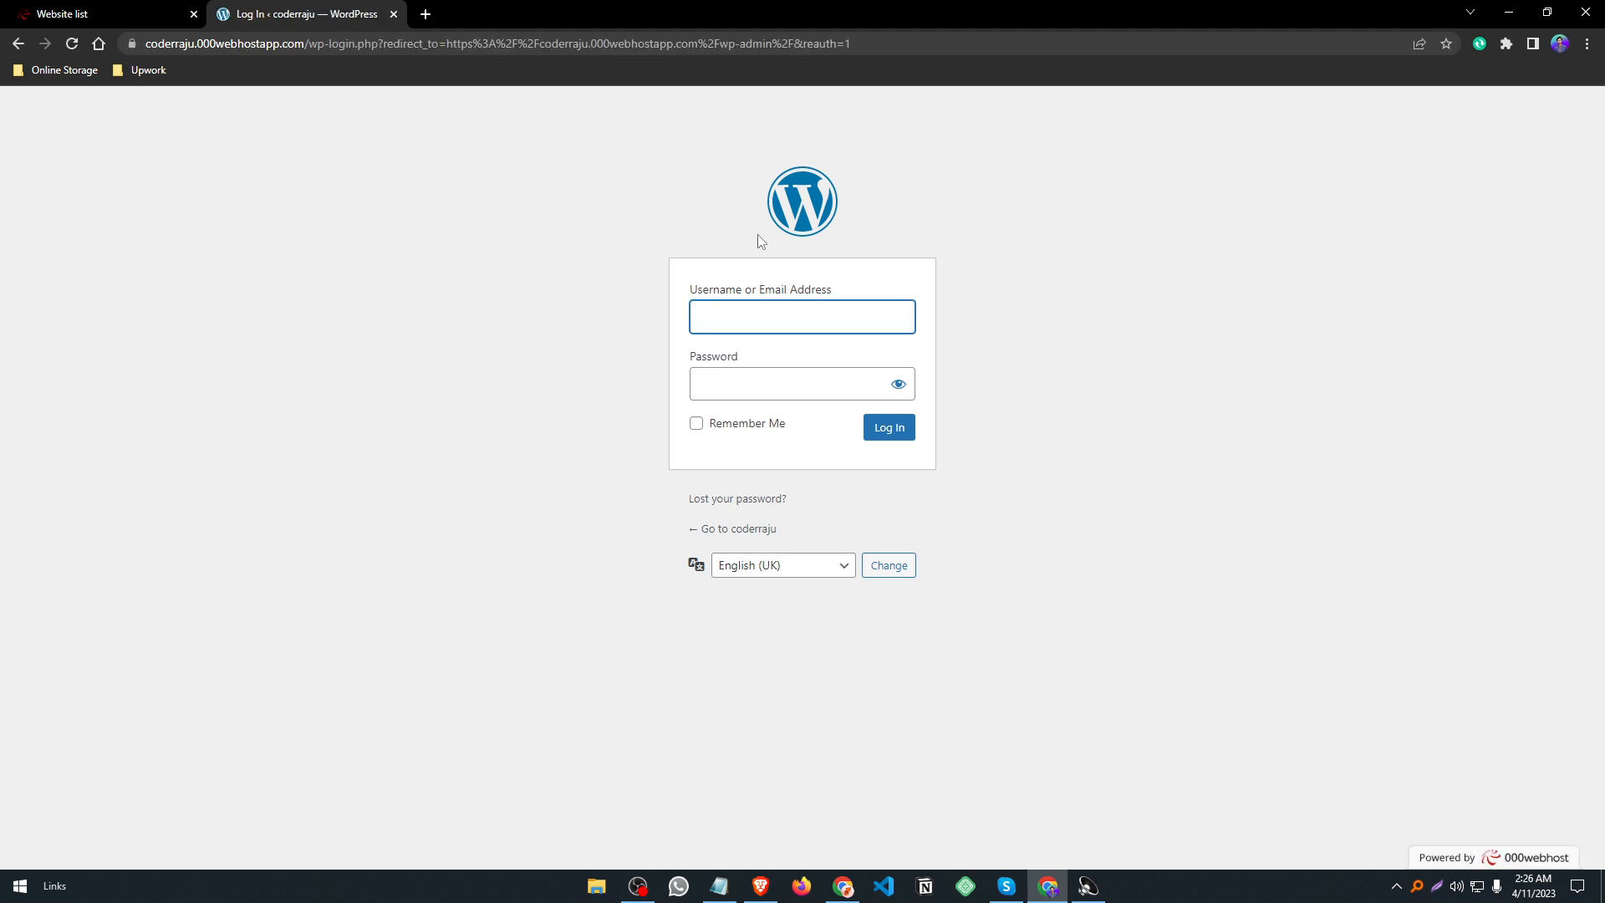
Log in with the admin username and password, with Remember Me ticked
left_click(755, 320)
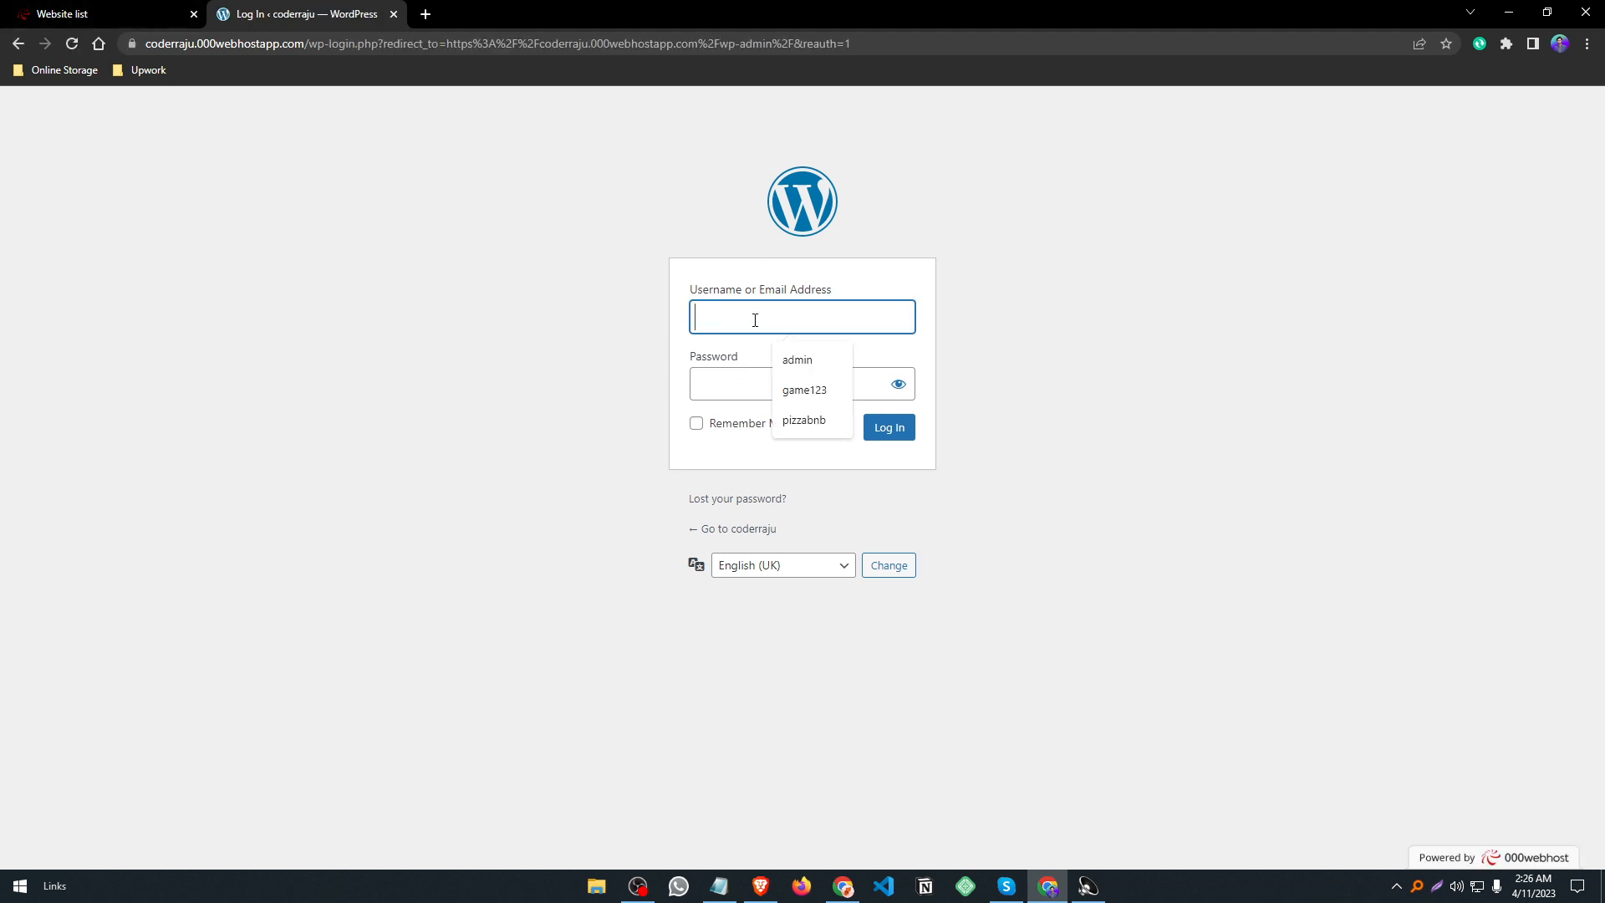
left_click(978, 323)
left_click(786, 328)
type("admin")
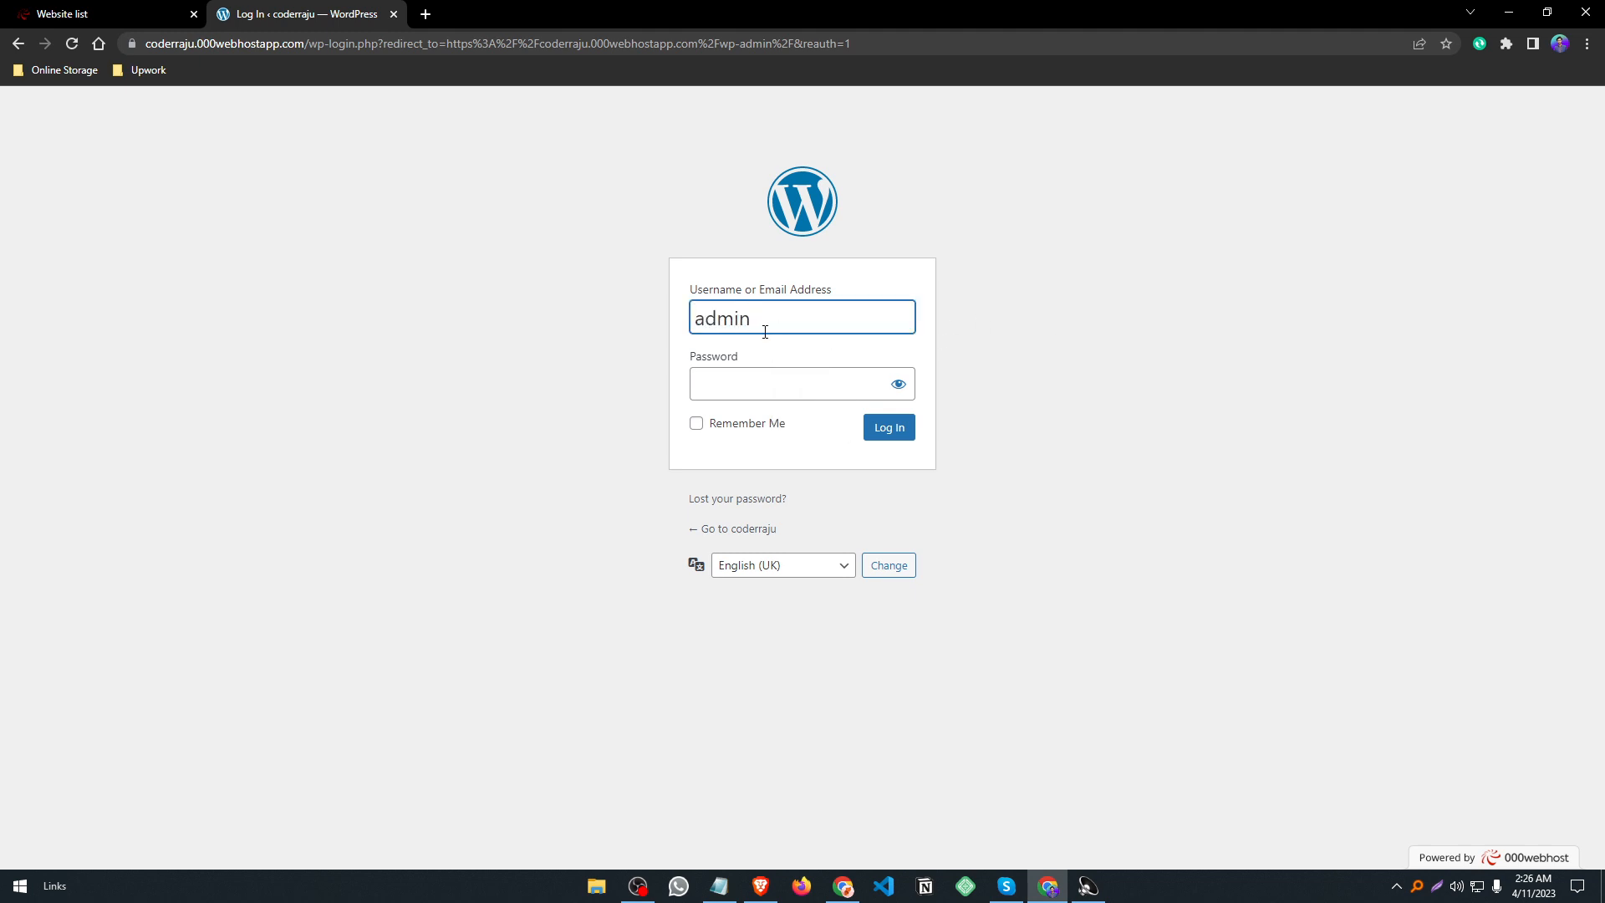
left_click(753, 377)
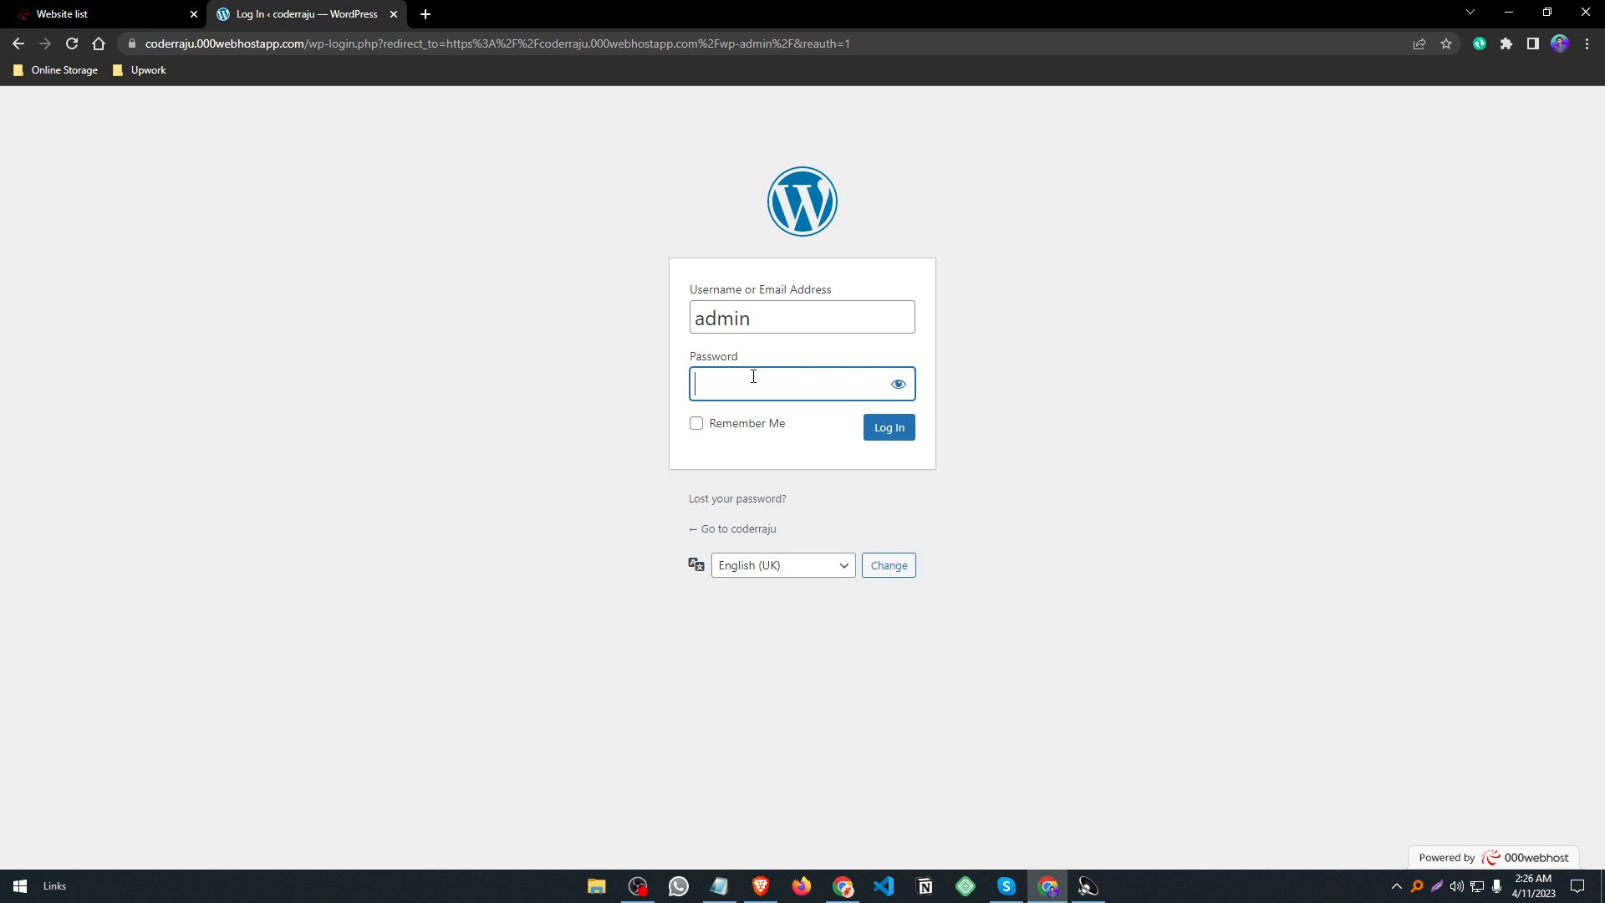
type("••")
left_click(898, 383)
left_click(696, 425)
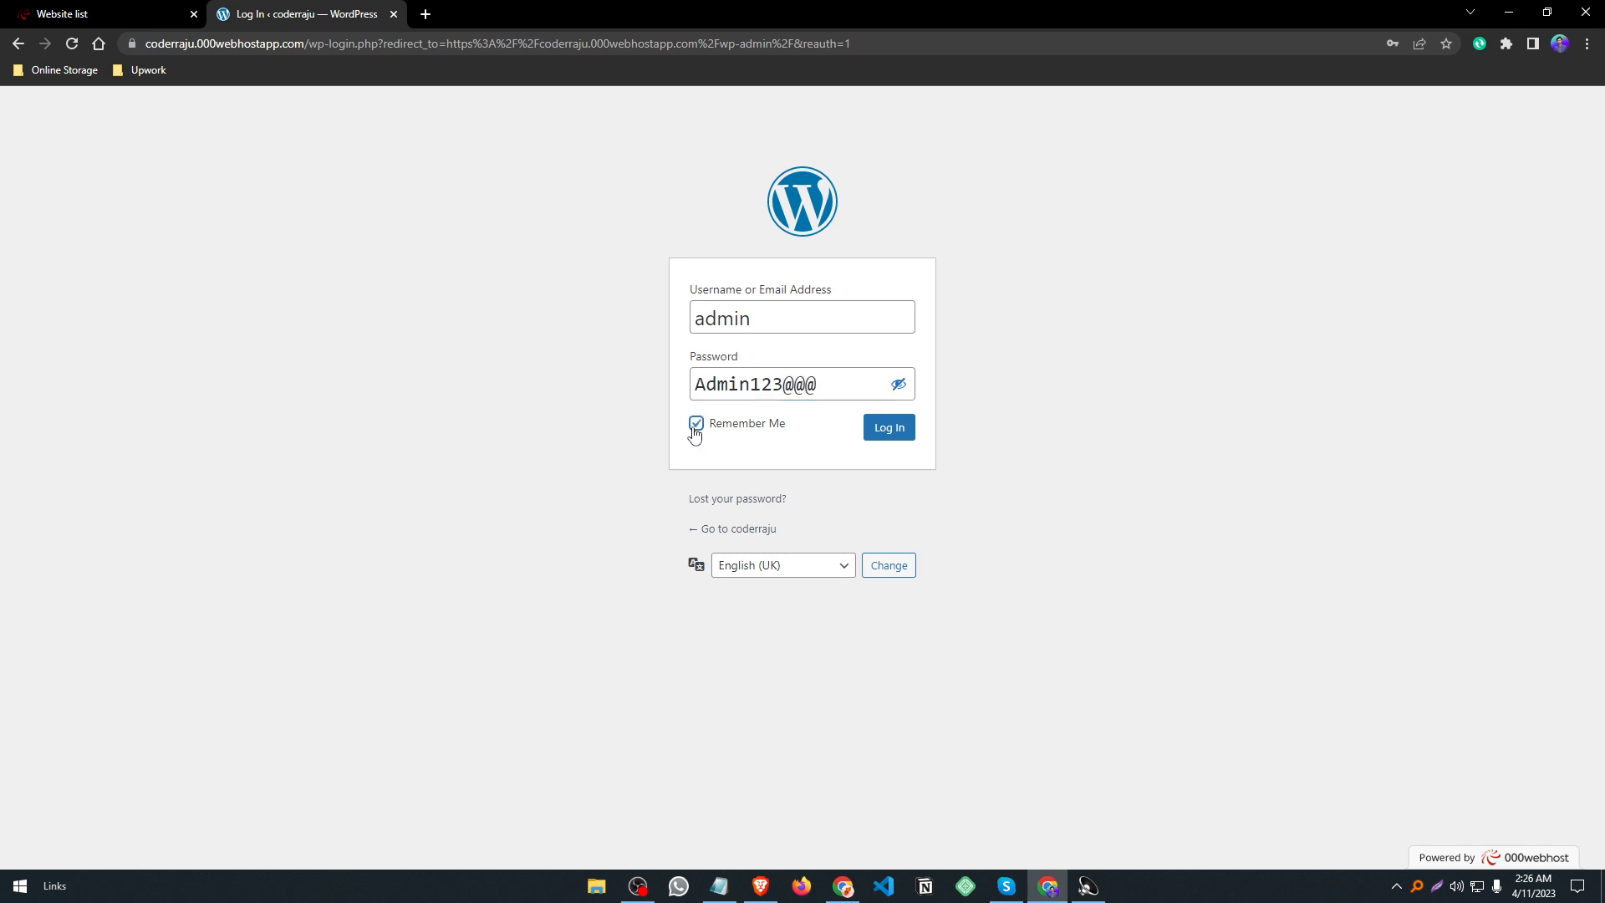
left_click(891, 433)
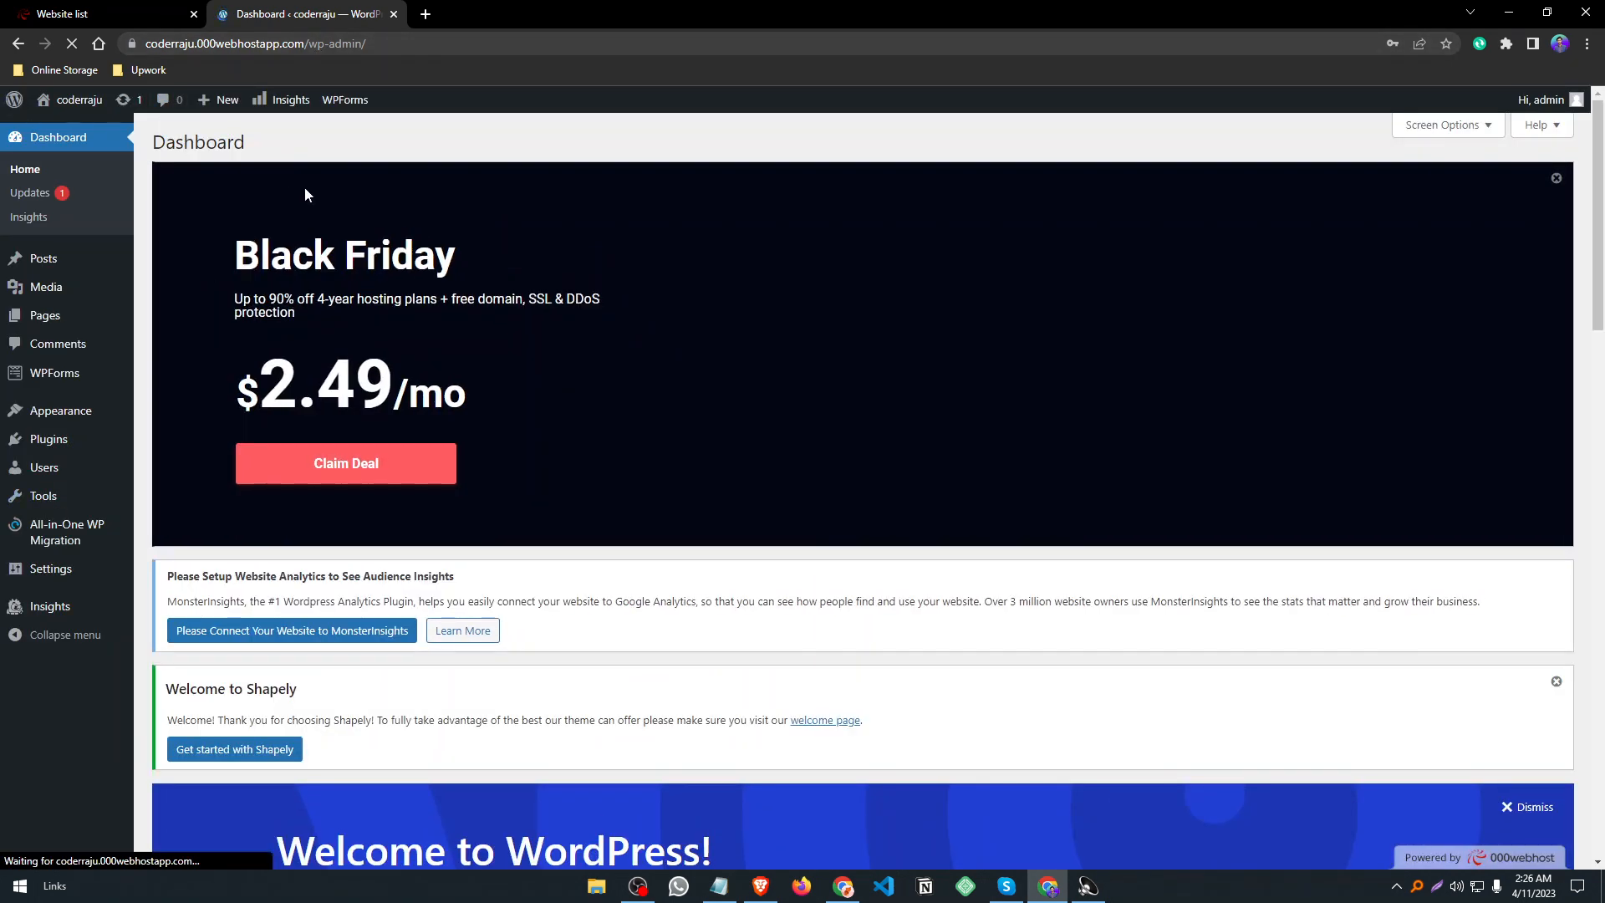
Load the copied coderraju site address in a new Incognito window
left_click_drag(306, 43, 29, 54)
key("ctrl+c")
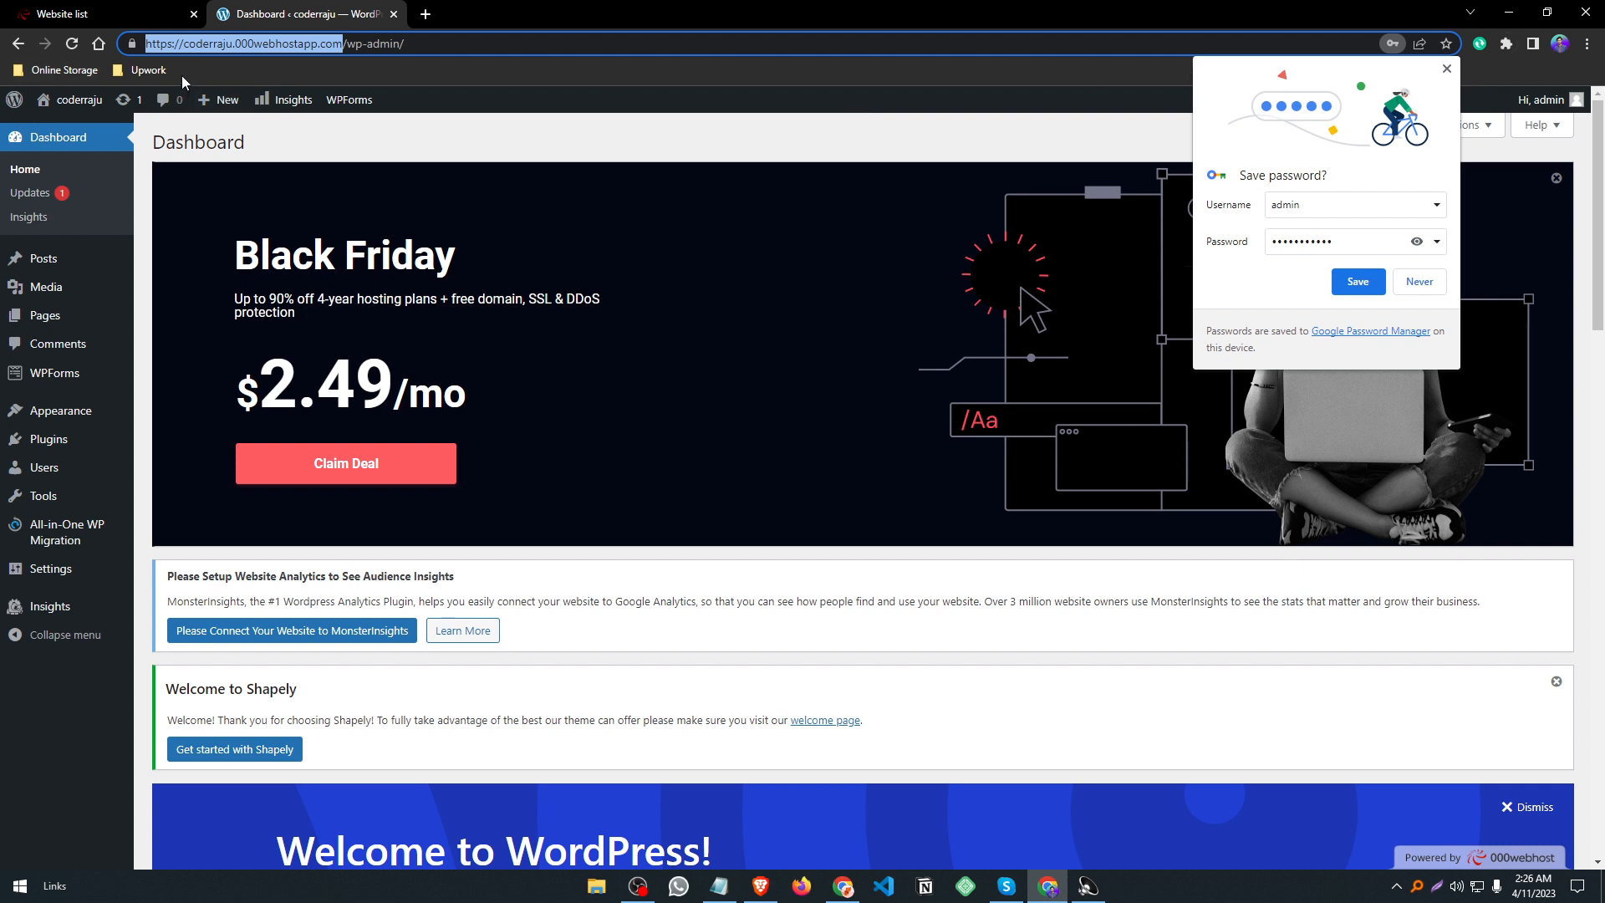
left_click(1589, 43)
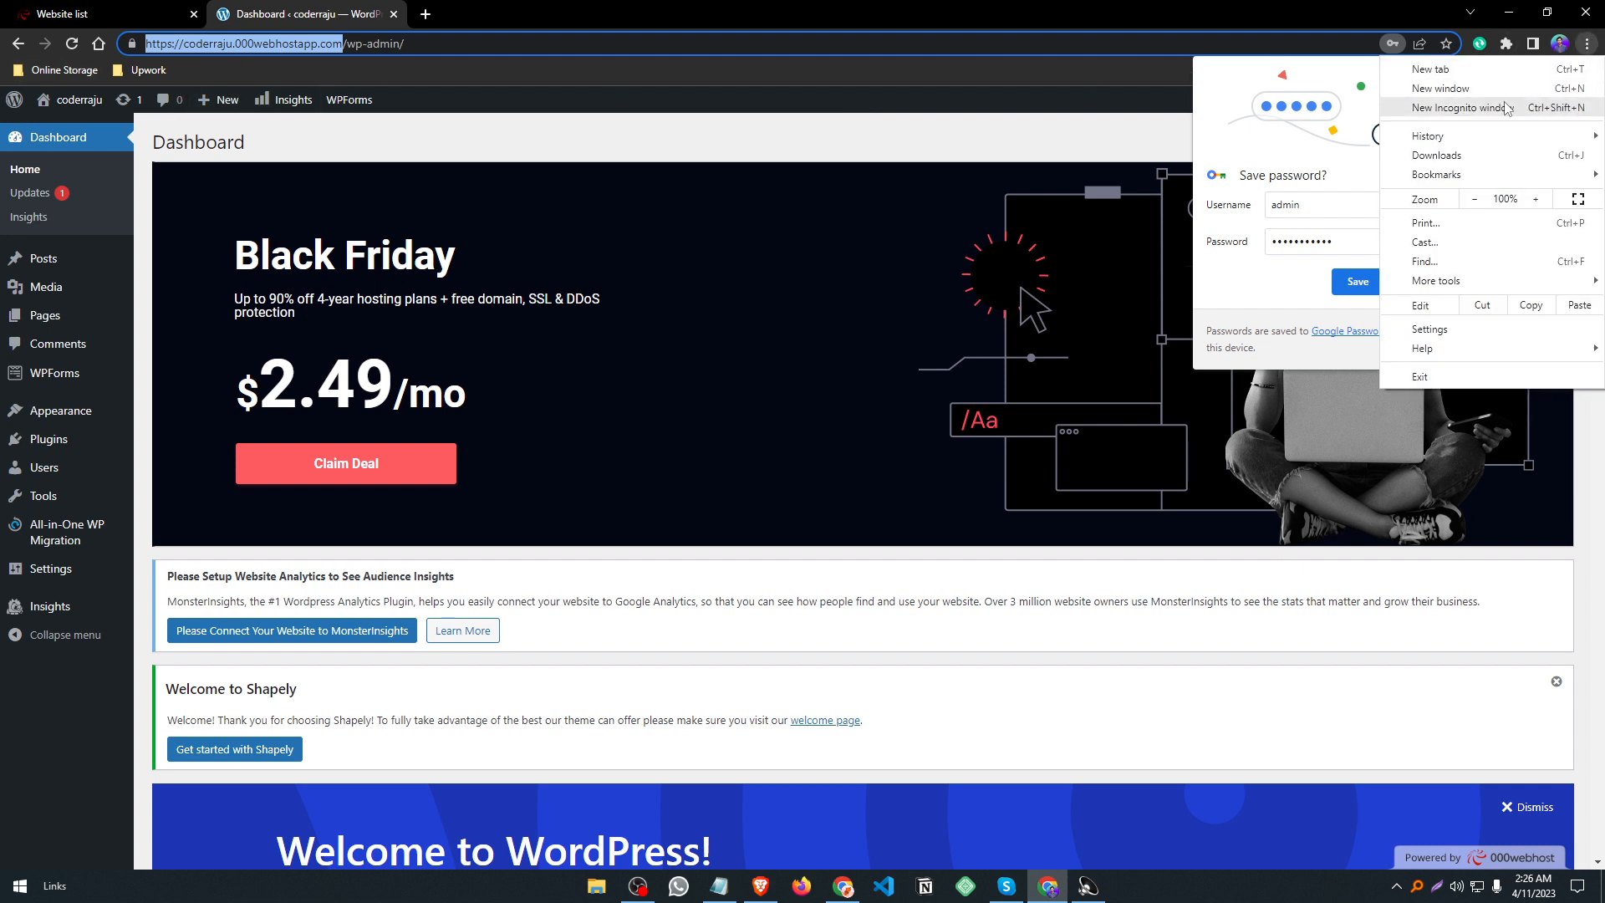
left_click(1463, 107)
key("ctrl+v")
key("Return")
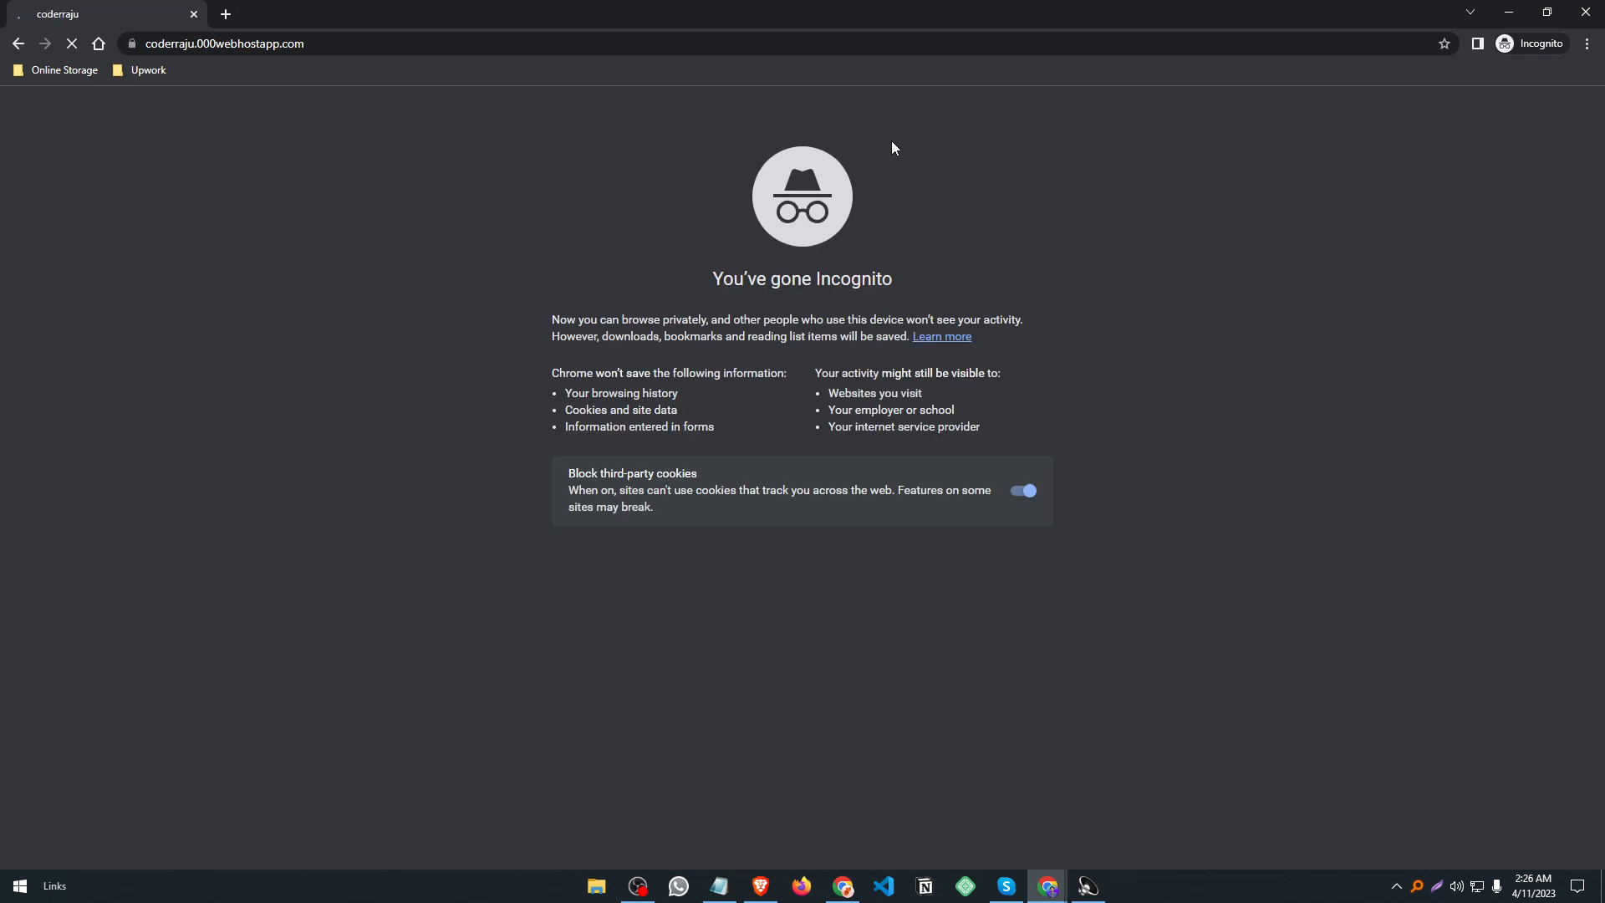
Scroll through the live blog's Hello world! post, then minimize the private window
scroll(473, 434, "down", 2)
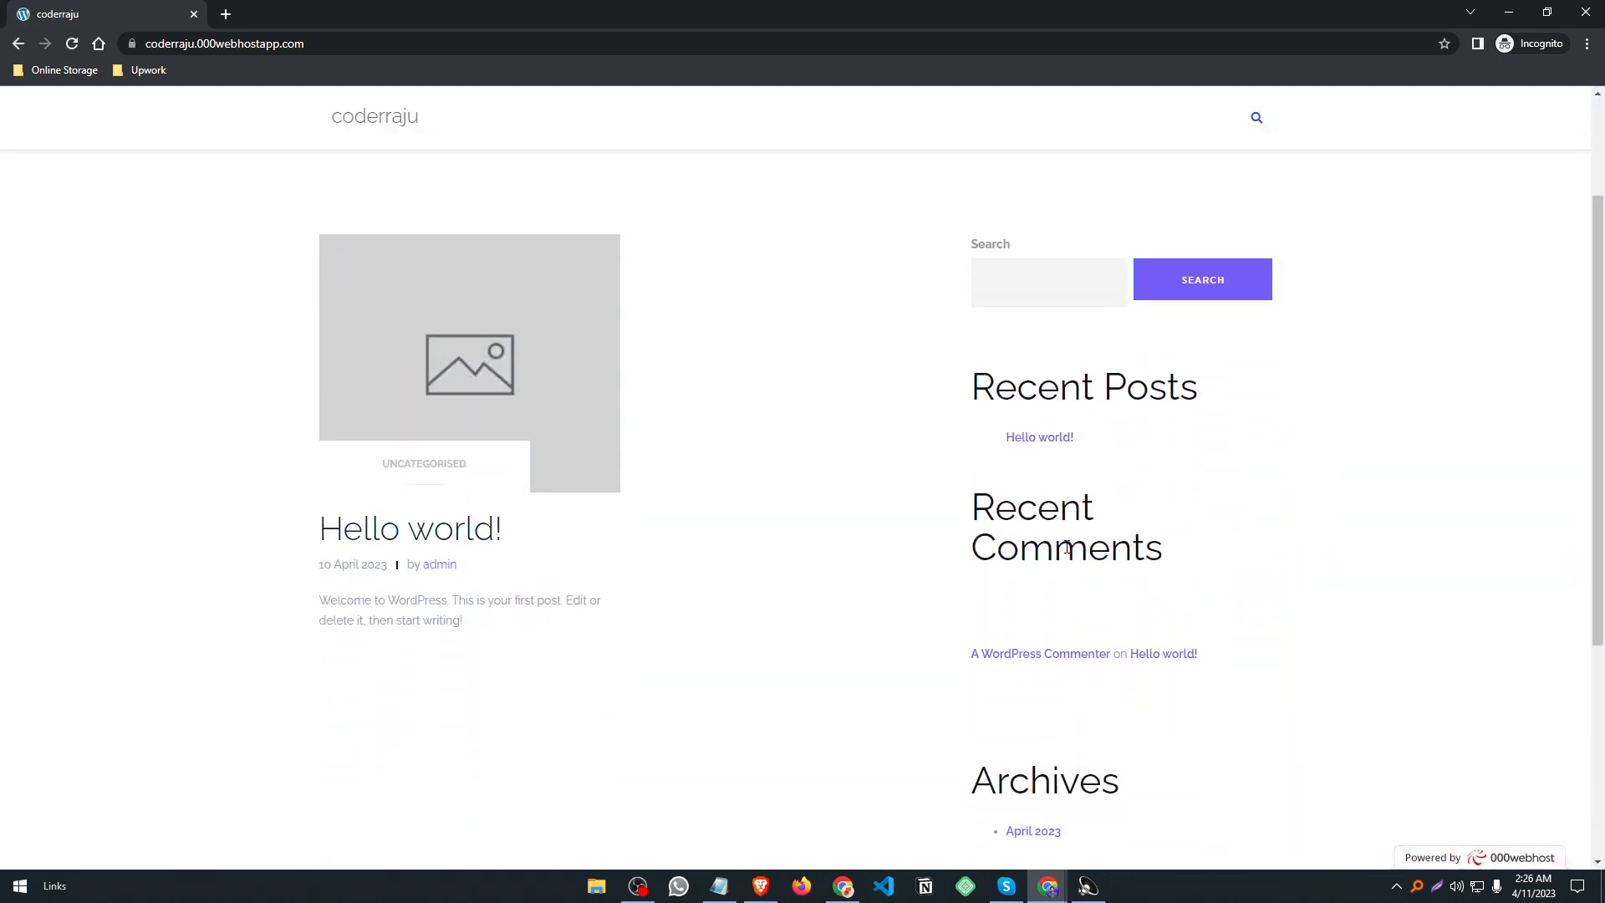
scroll(699, 466, "up", 2)
scroll(1035, 503, "down", 6)
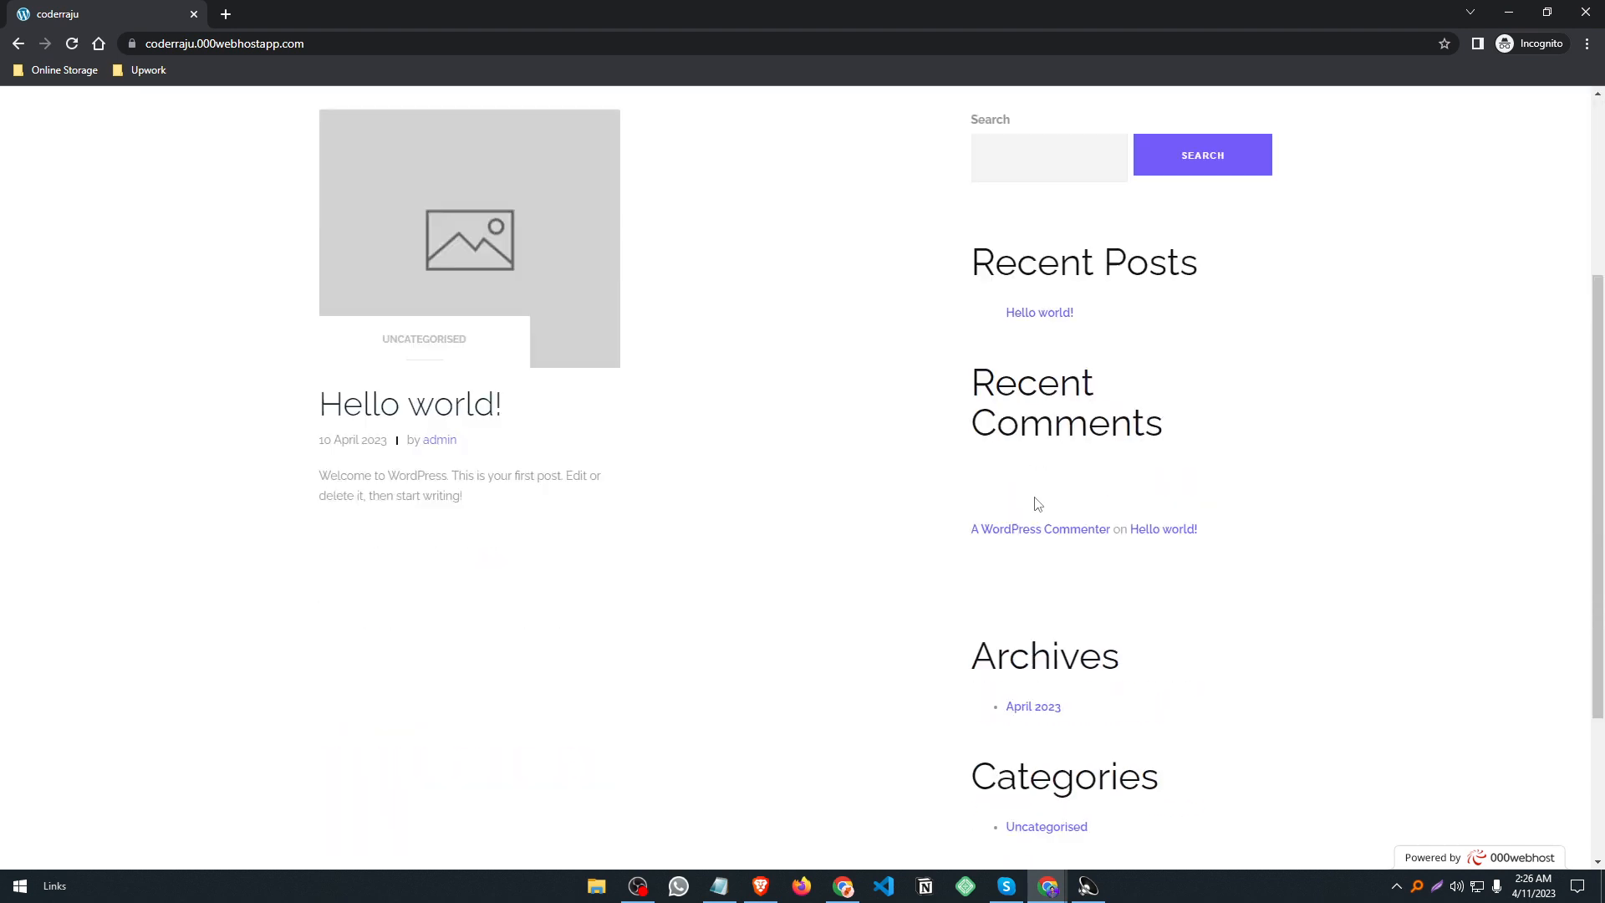
scroll(1035, 504, "up", 6)
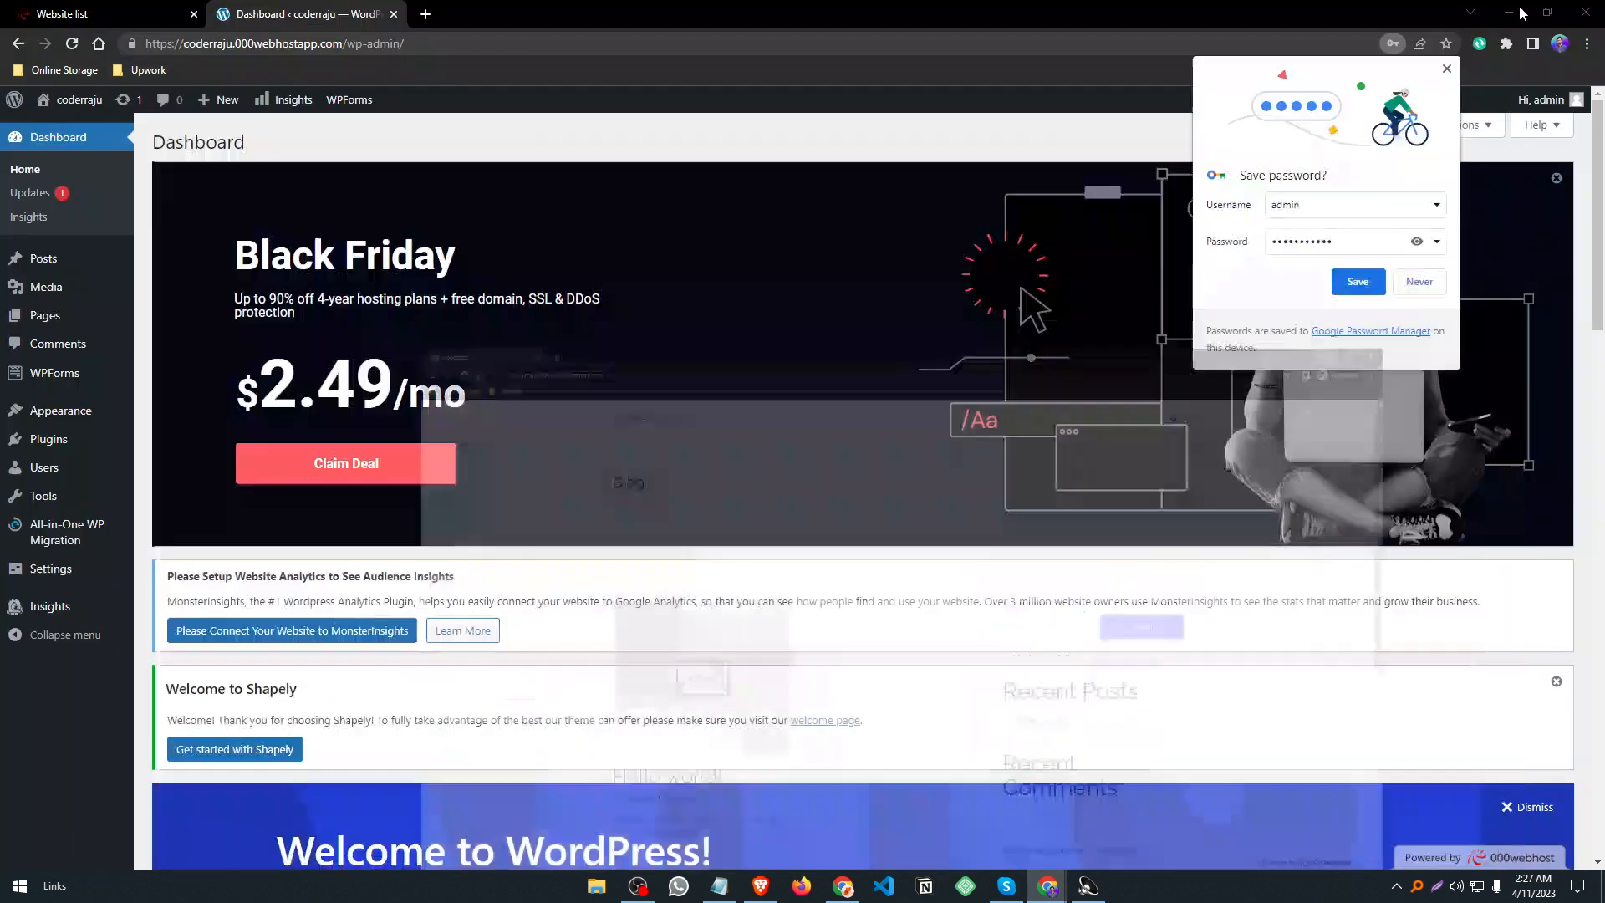
left_click(1509, 12)
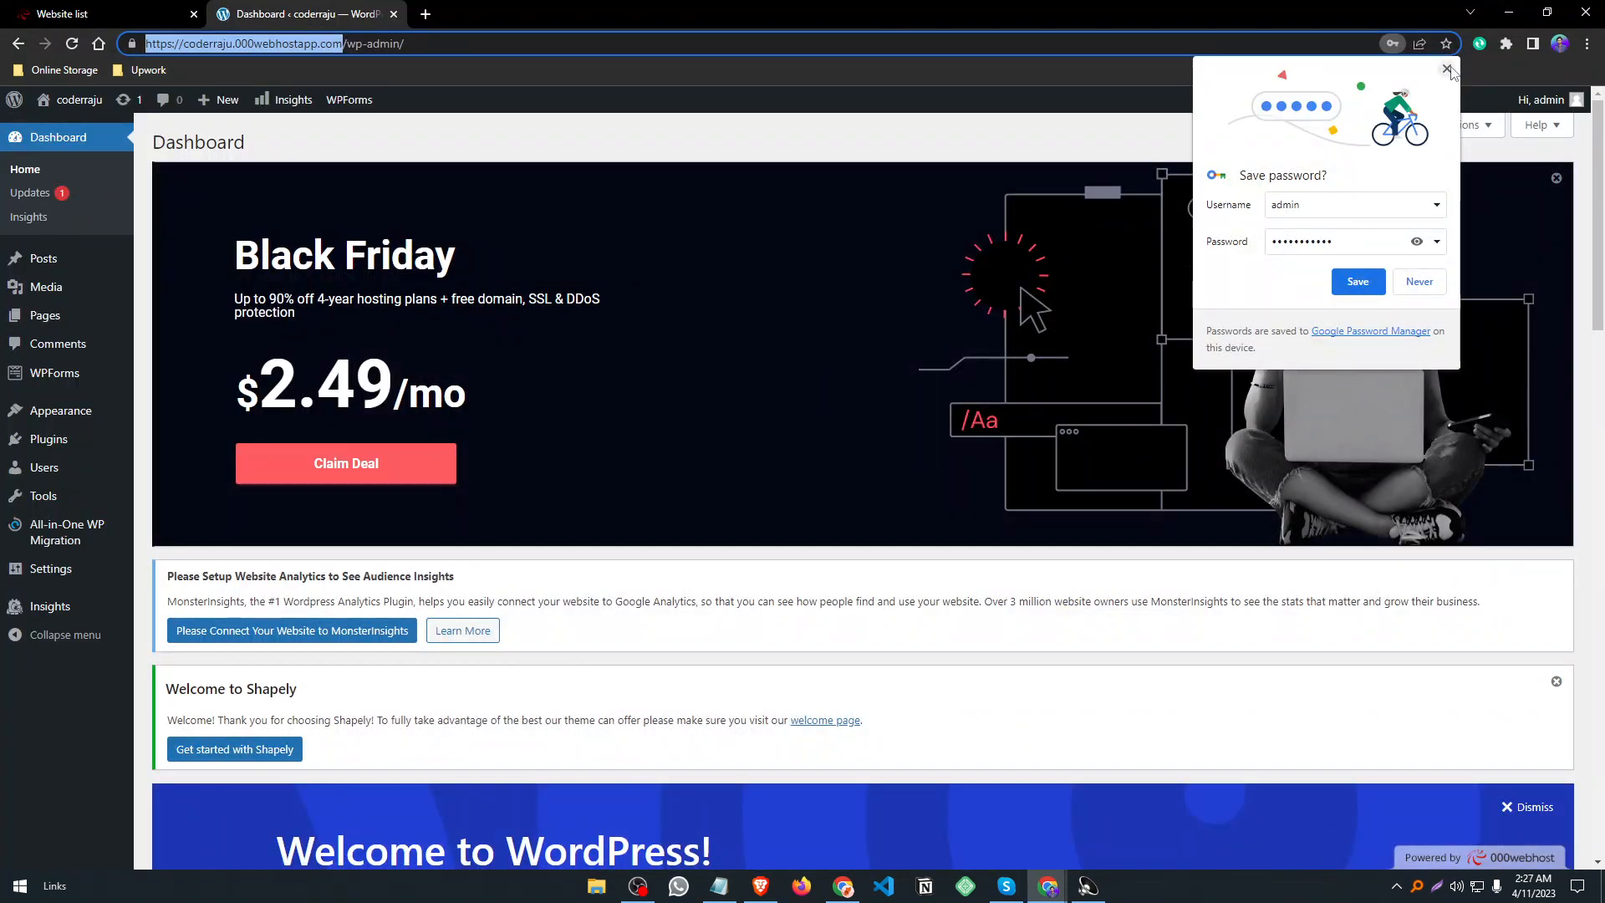
Skip saving the password and browse the installed themes under Shapely, then return to My Websites without the Hostinger offer
left_click(1357, 281)
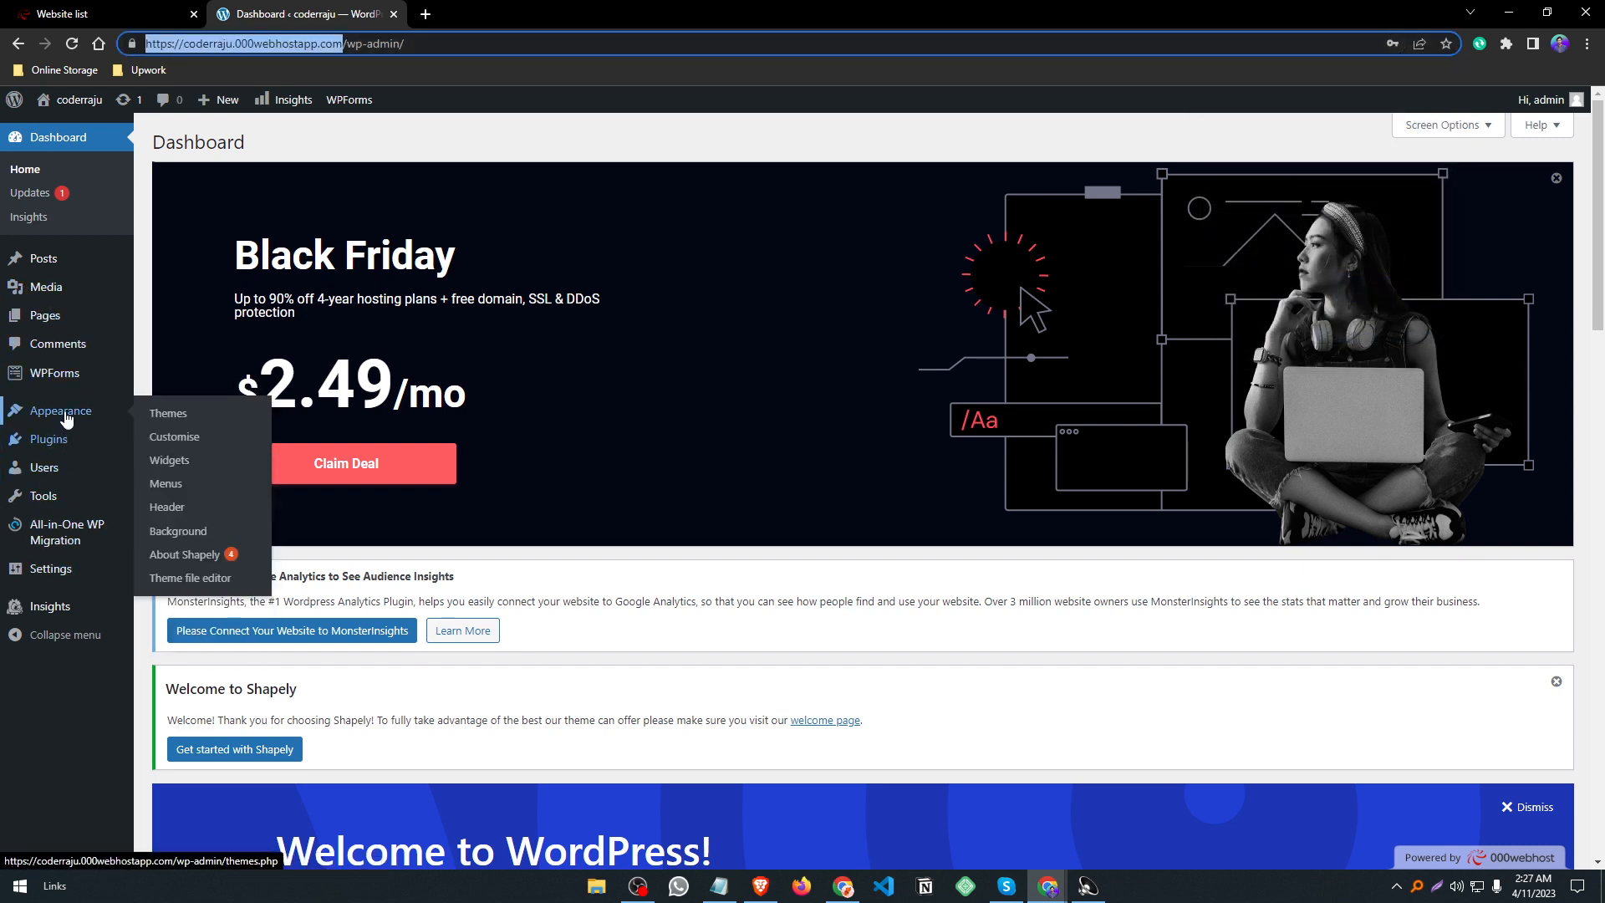
left_click(154, 413)
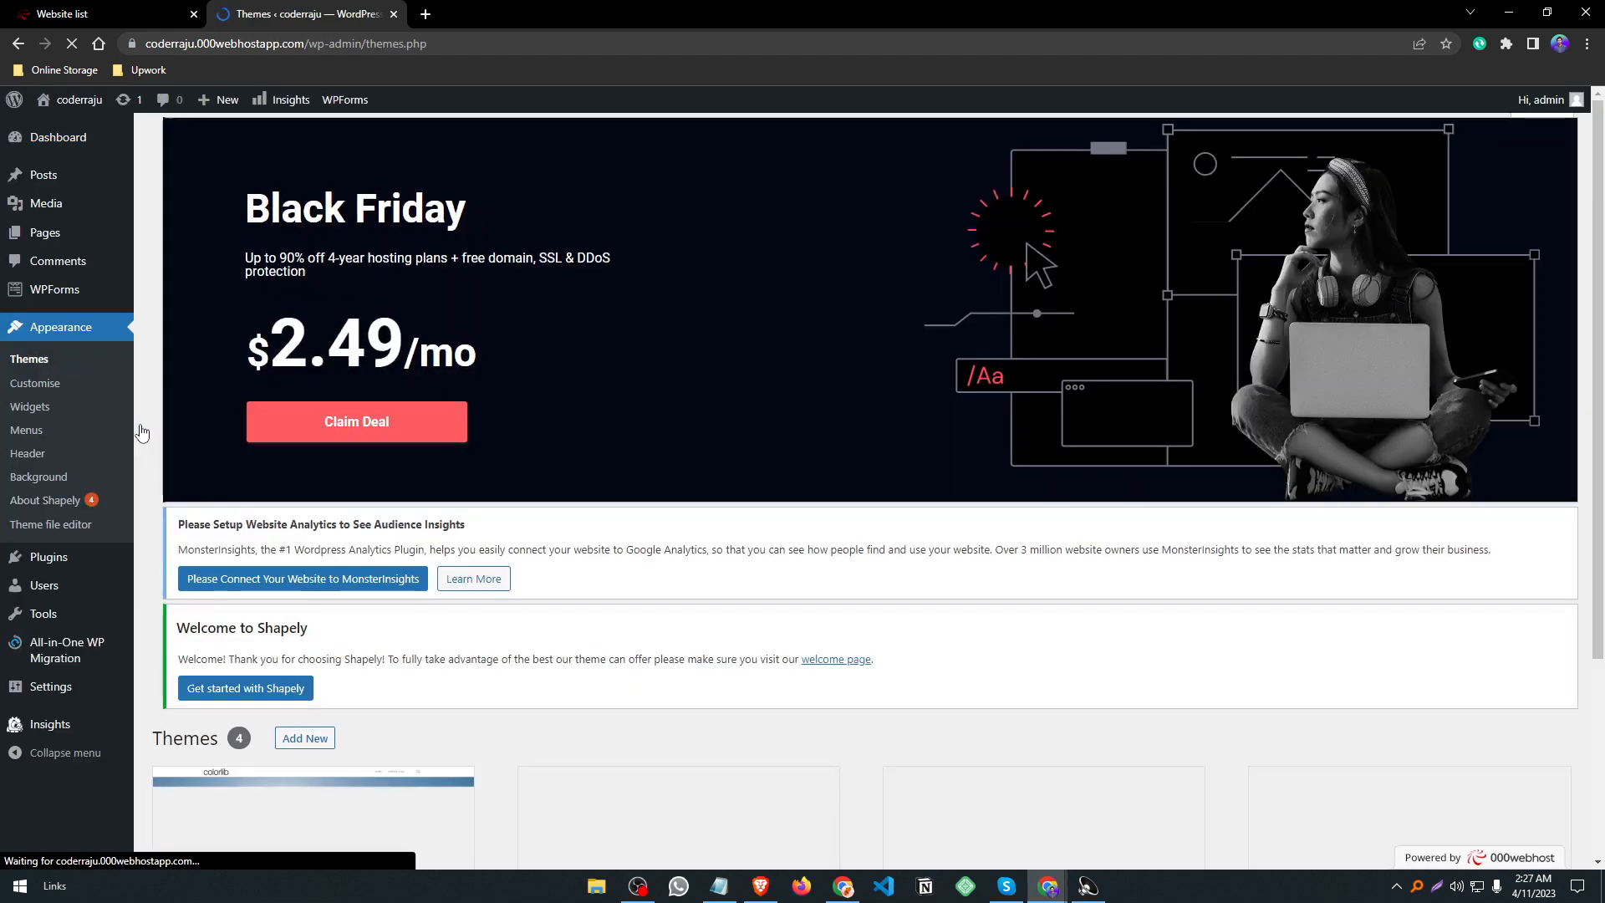
scroll(159, 443, "down", 4)
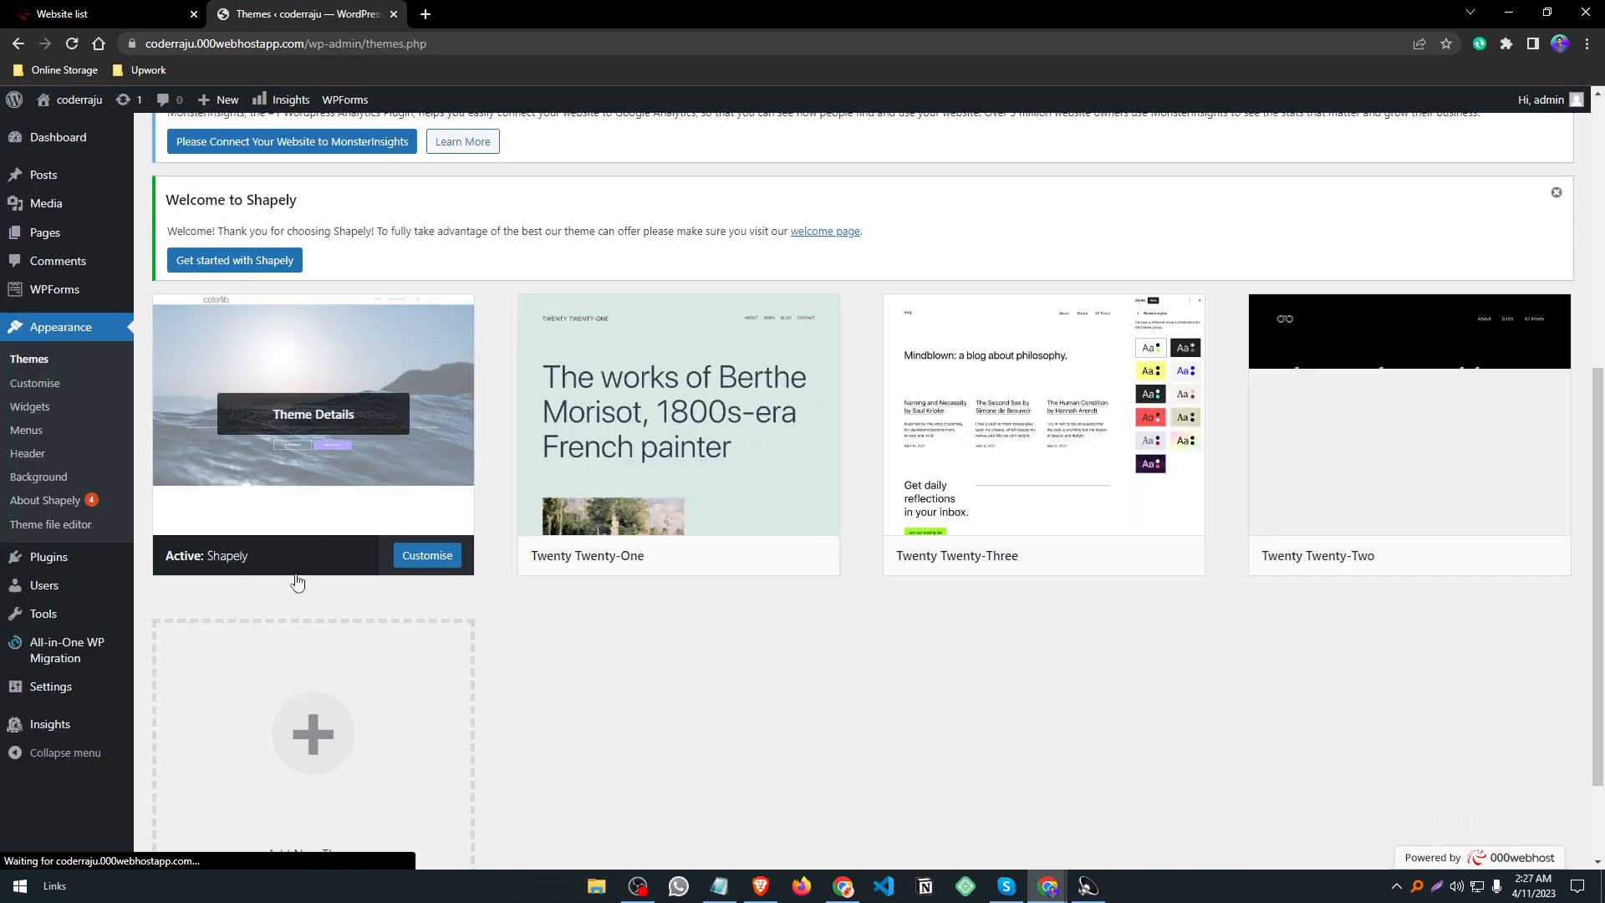
scroll(326, 334, "up", 4)
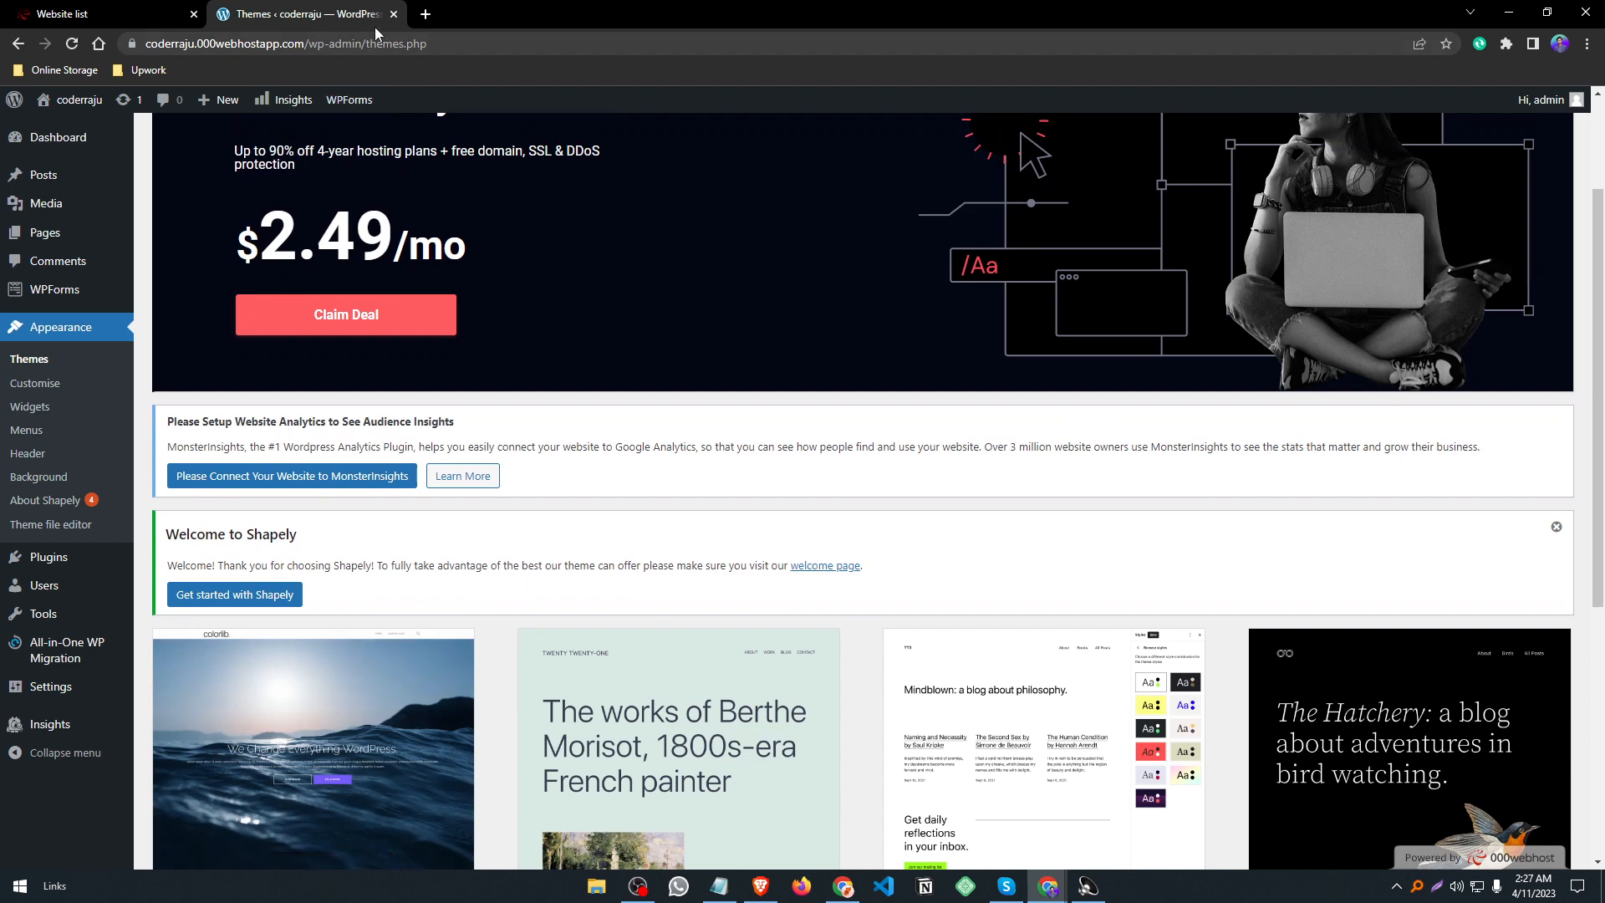
key("ctrl+w")
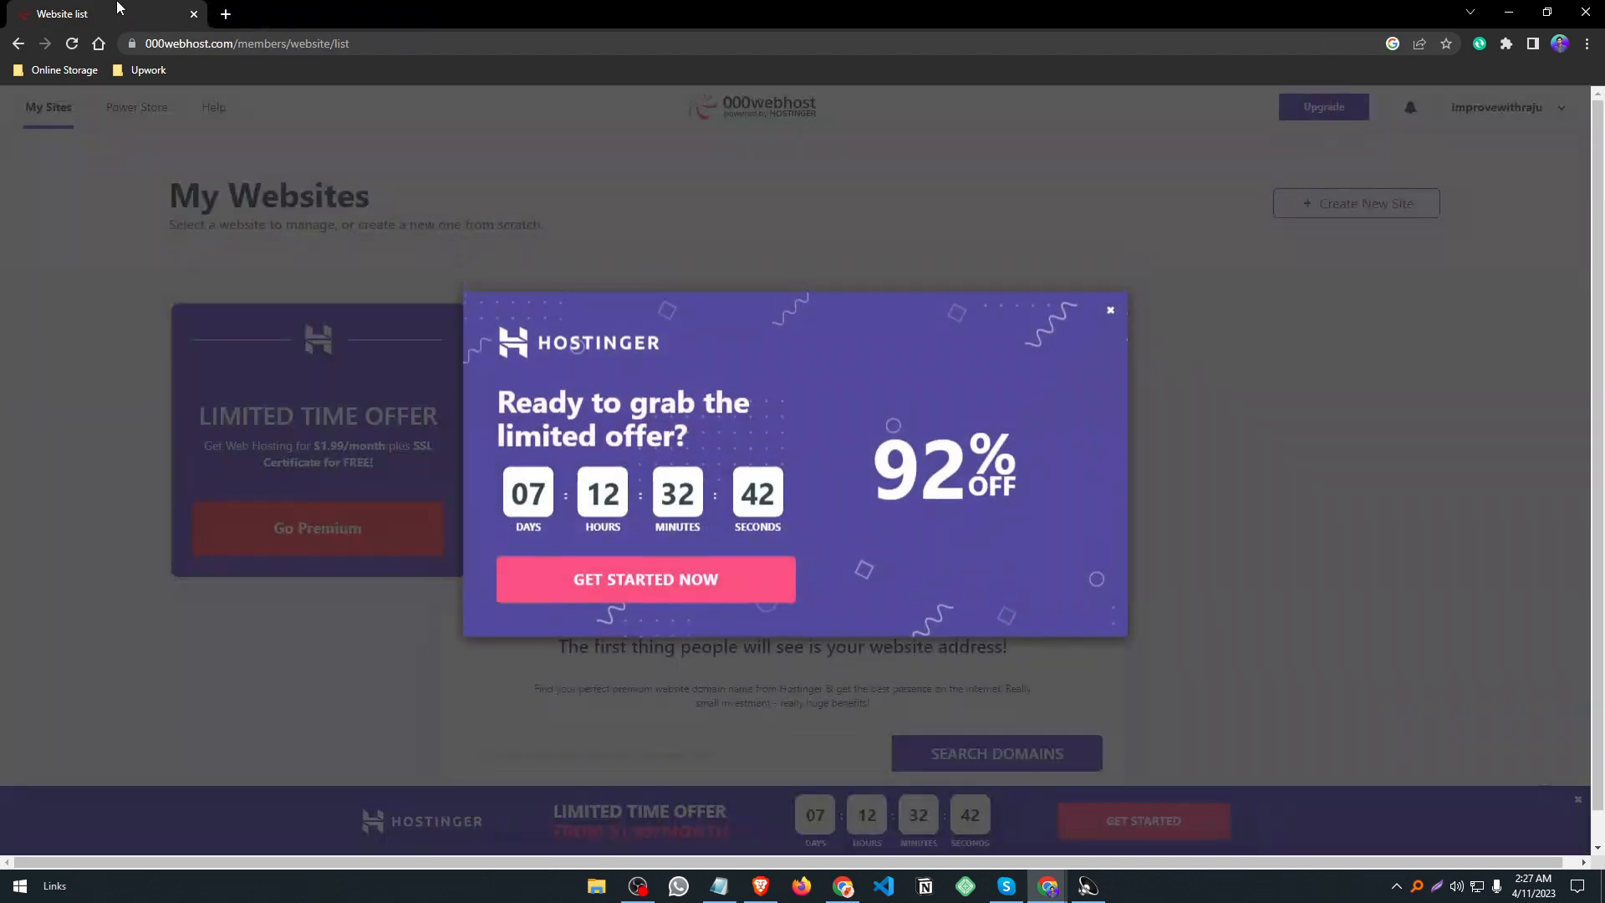
left_click(1108, 321)
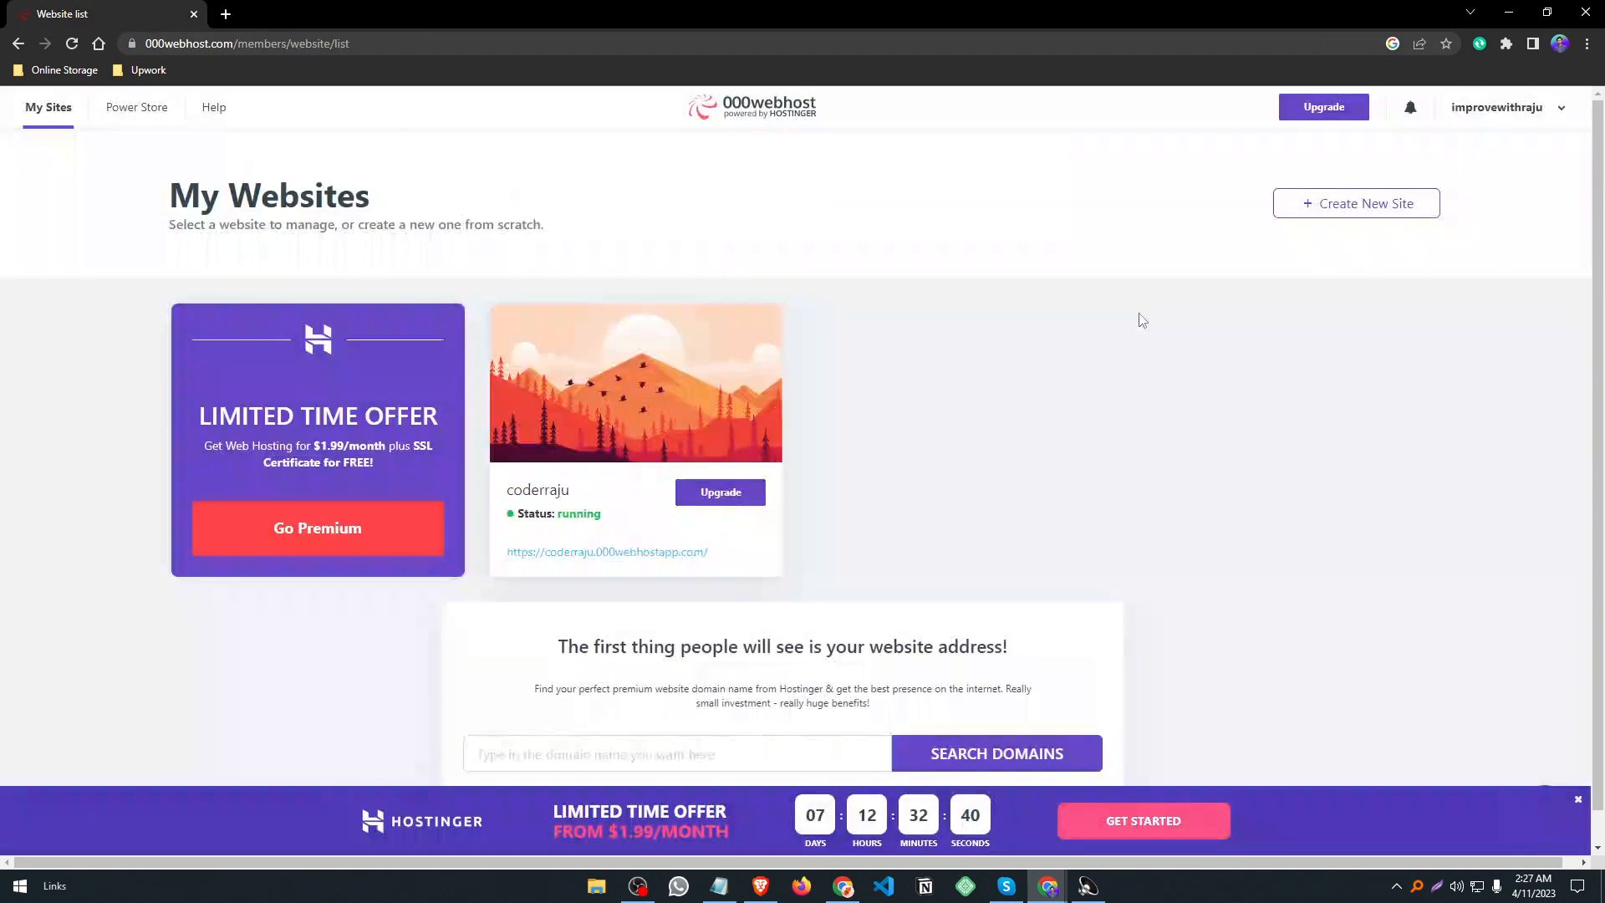